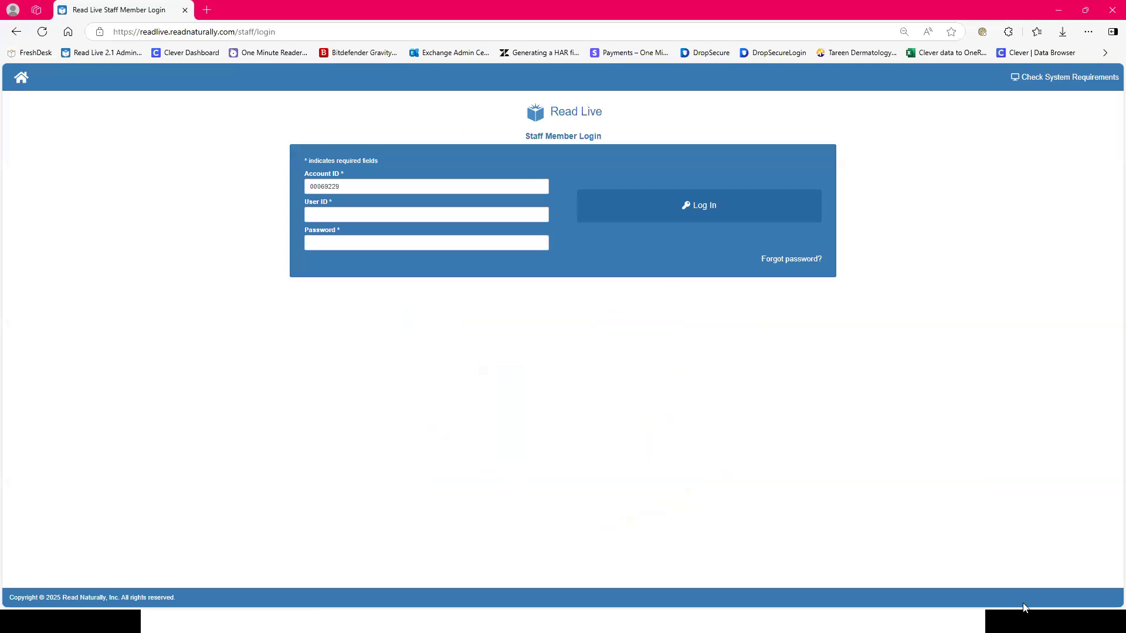
- Log in to Read Live with the admin user ID and the account password
click(606, 197)
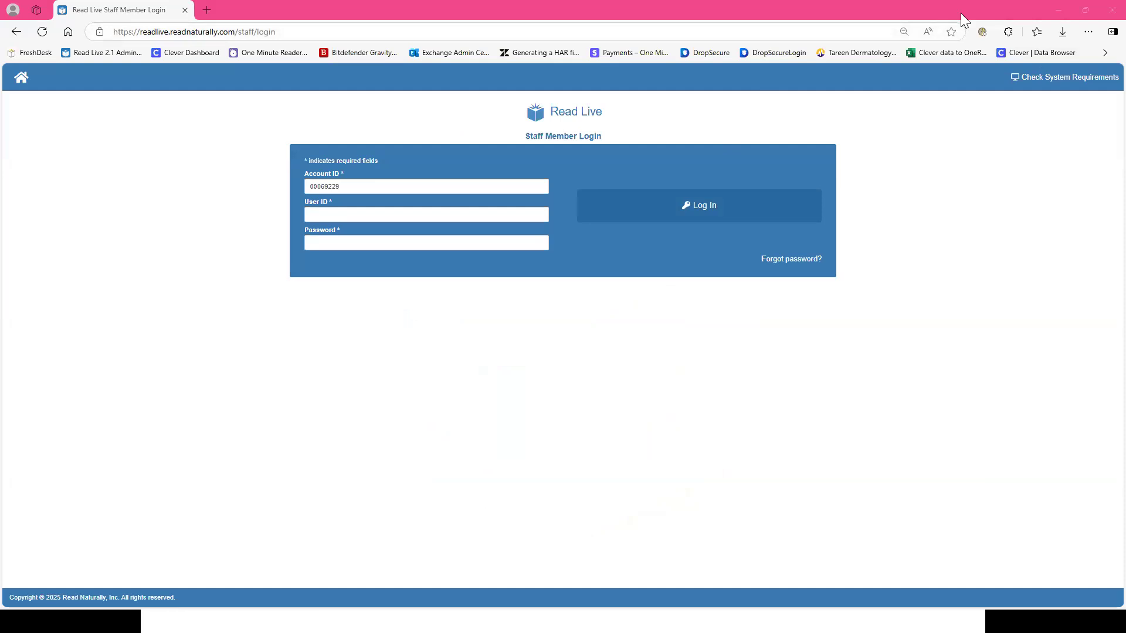
click(340, 216)
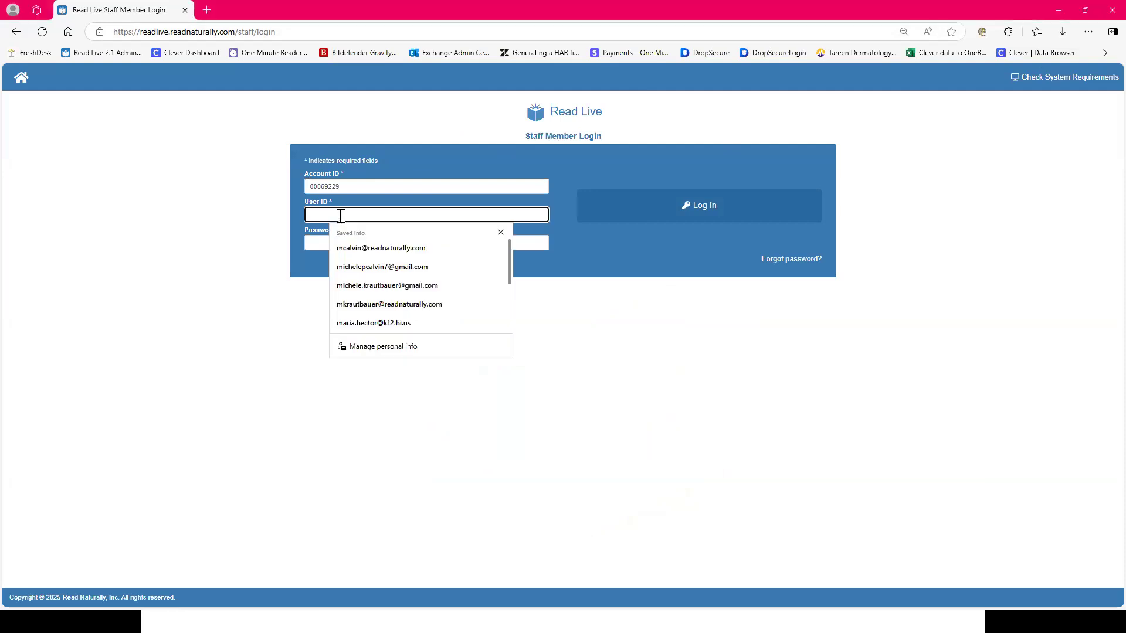
text(admin)
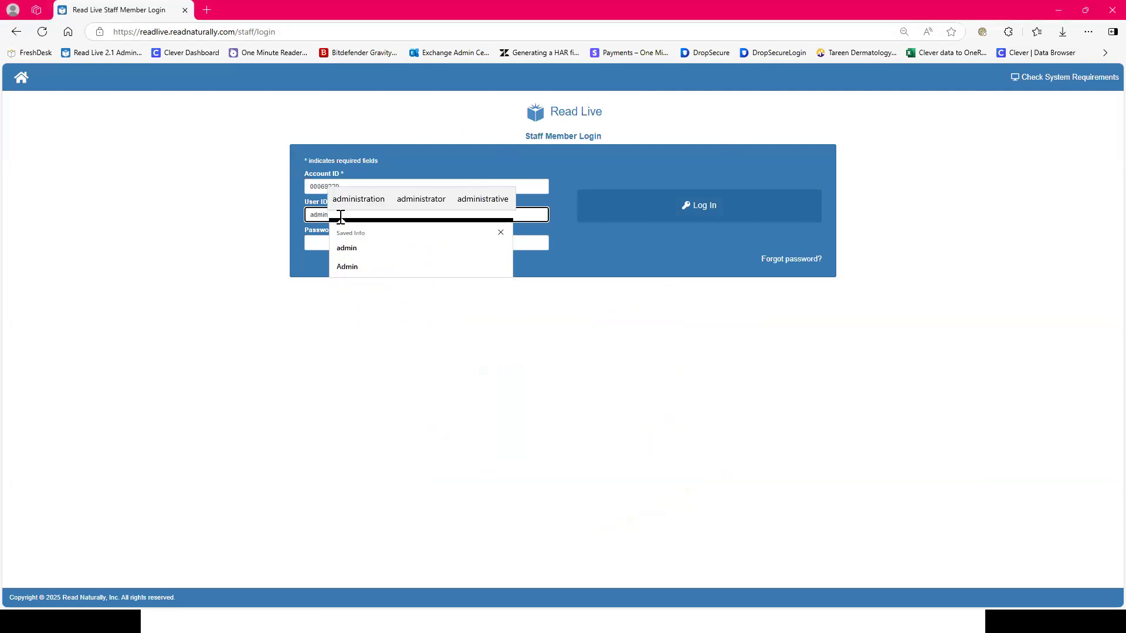
key(Tab)
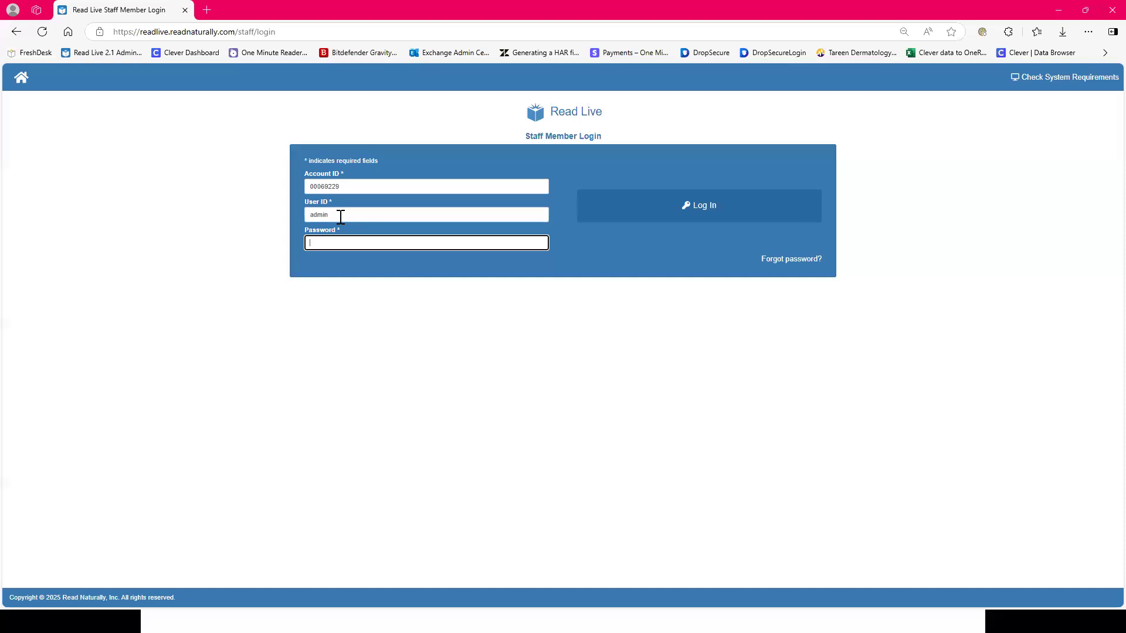
key(shift+Tab)
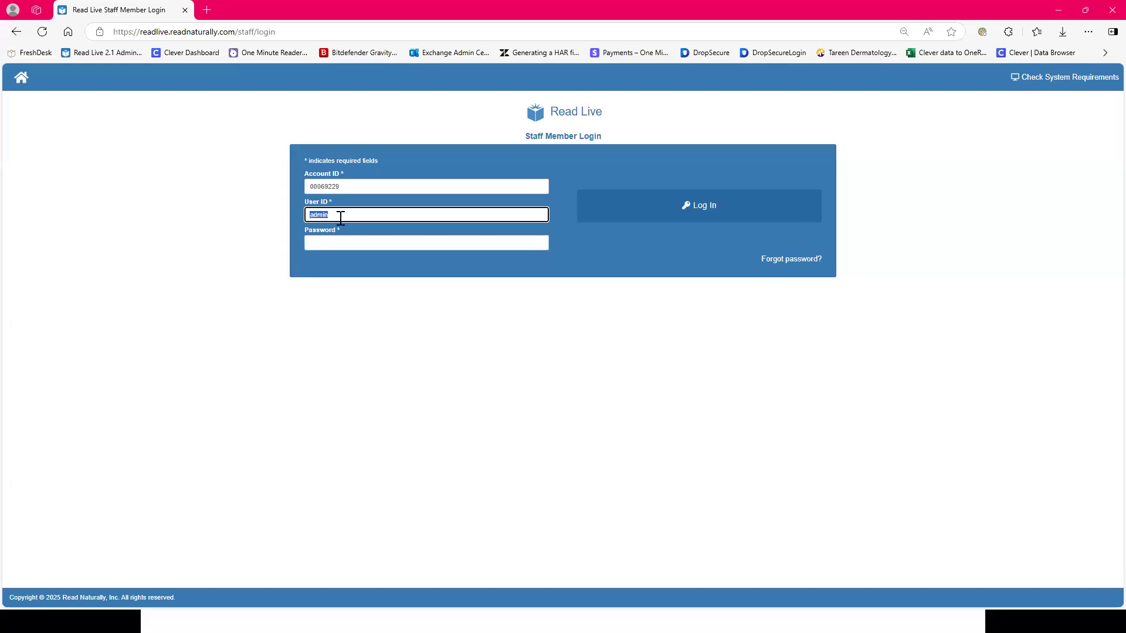
text(admin)
key(Tab)
text(••)
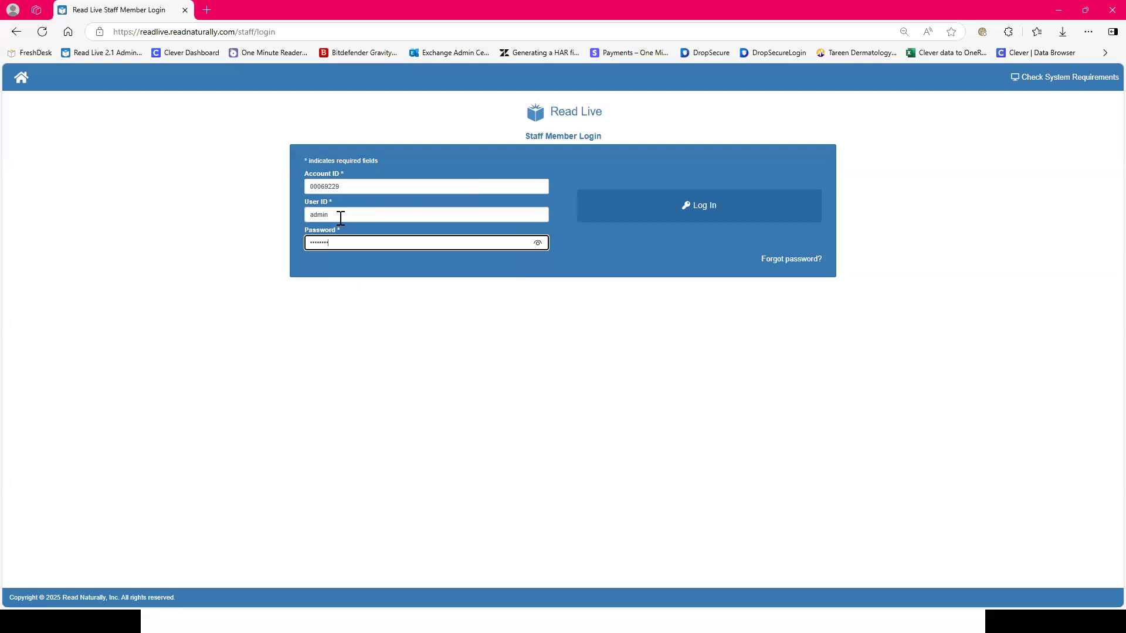
key(Return)
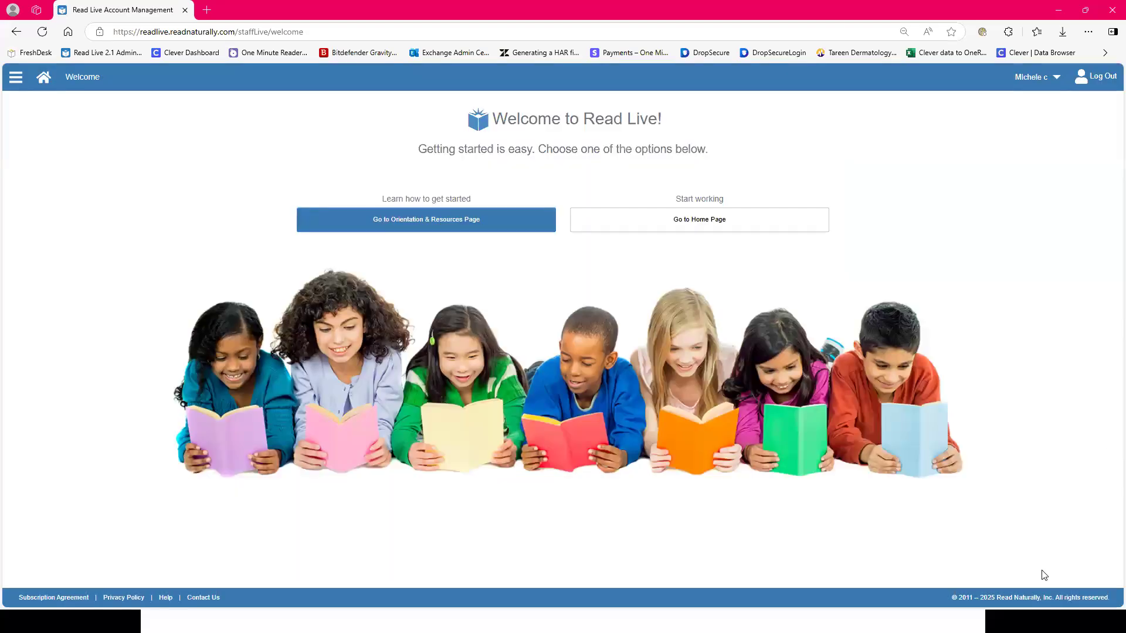
- View the Orientation & Resources page, expand 'Working with students?', then return to Account Home
click(464, 235)
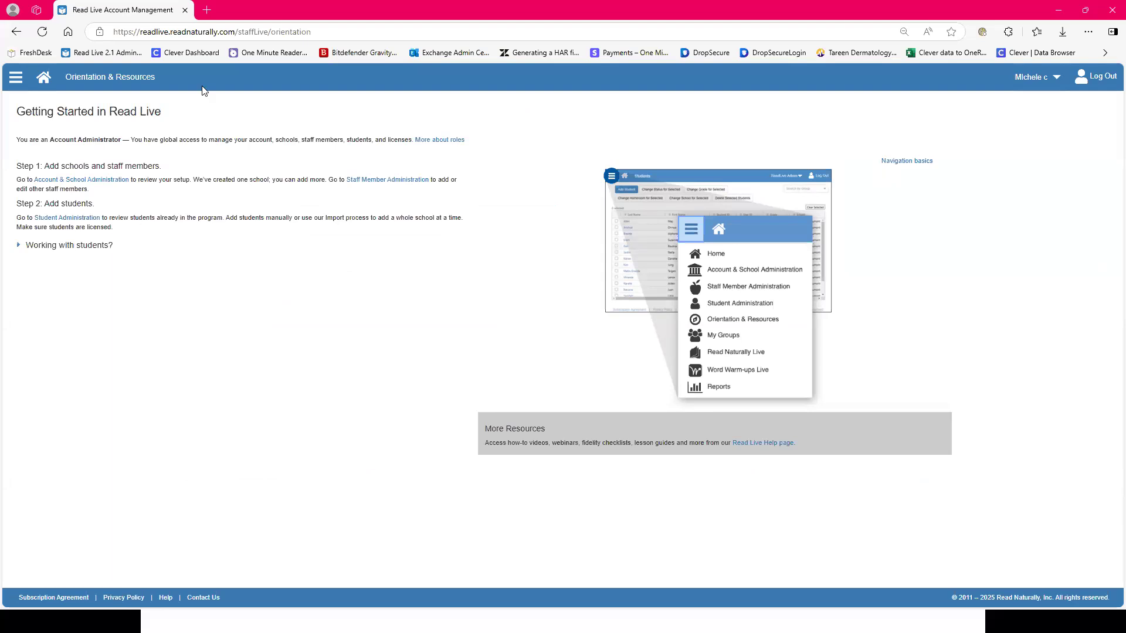
click(19, 249)
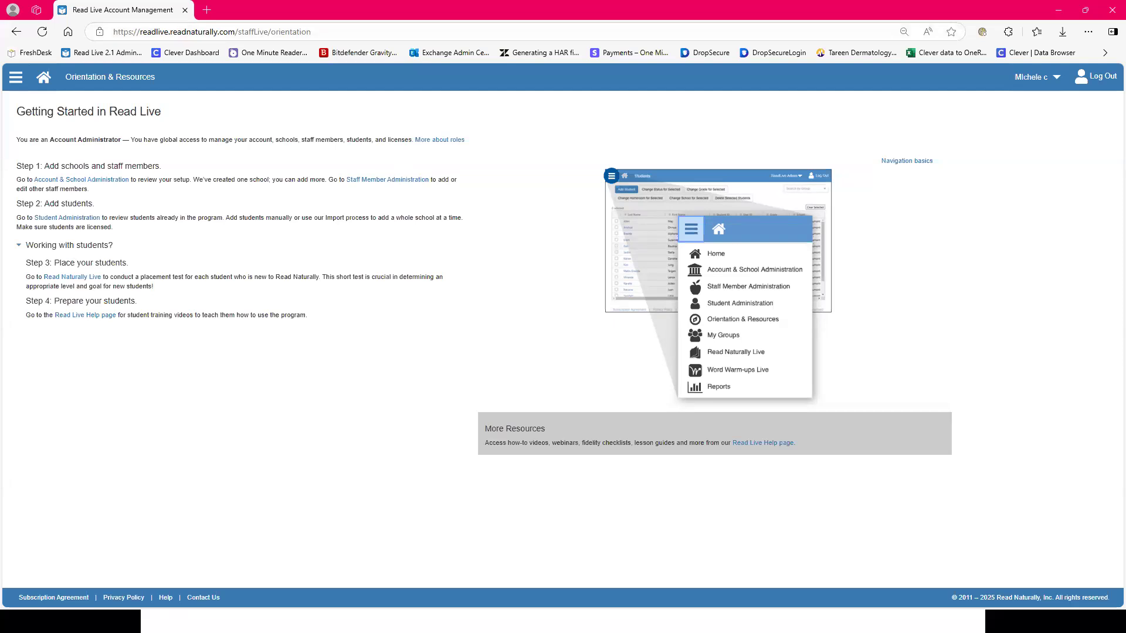
click(50, 85)
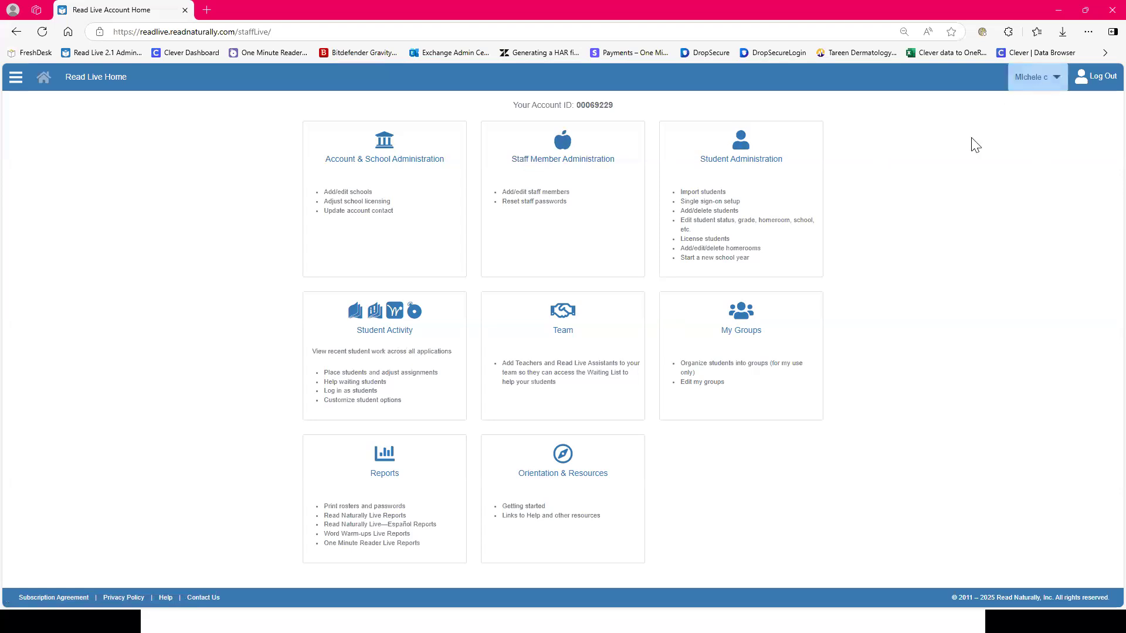
click(1036, 80)
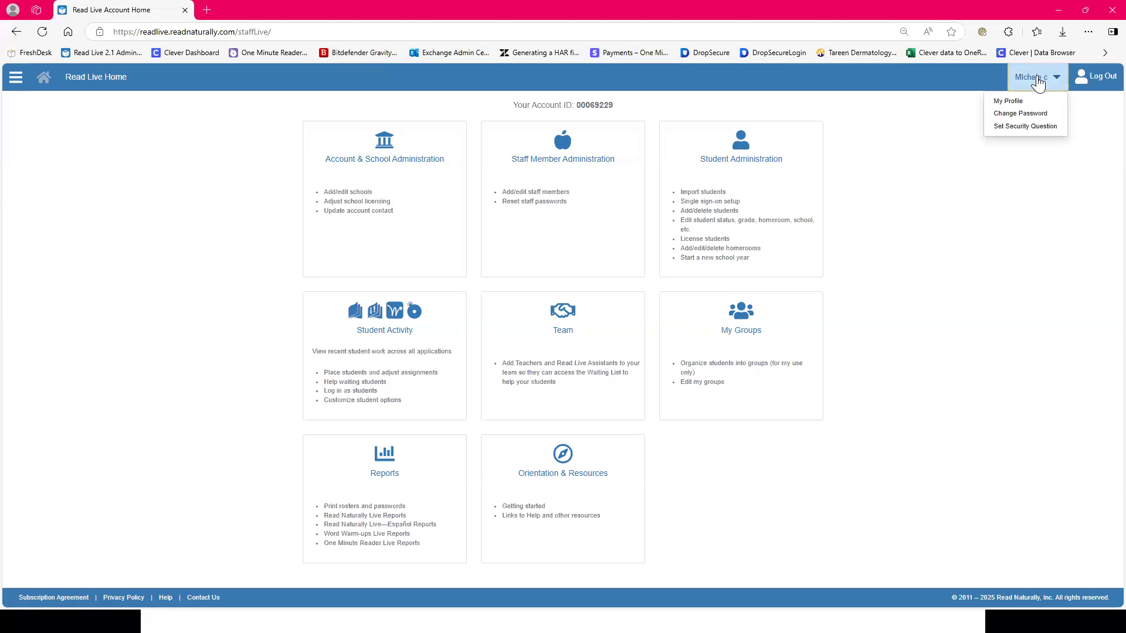
click(1017, 103)
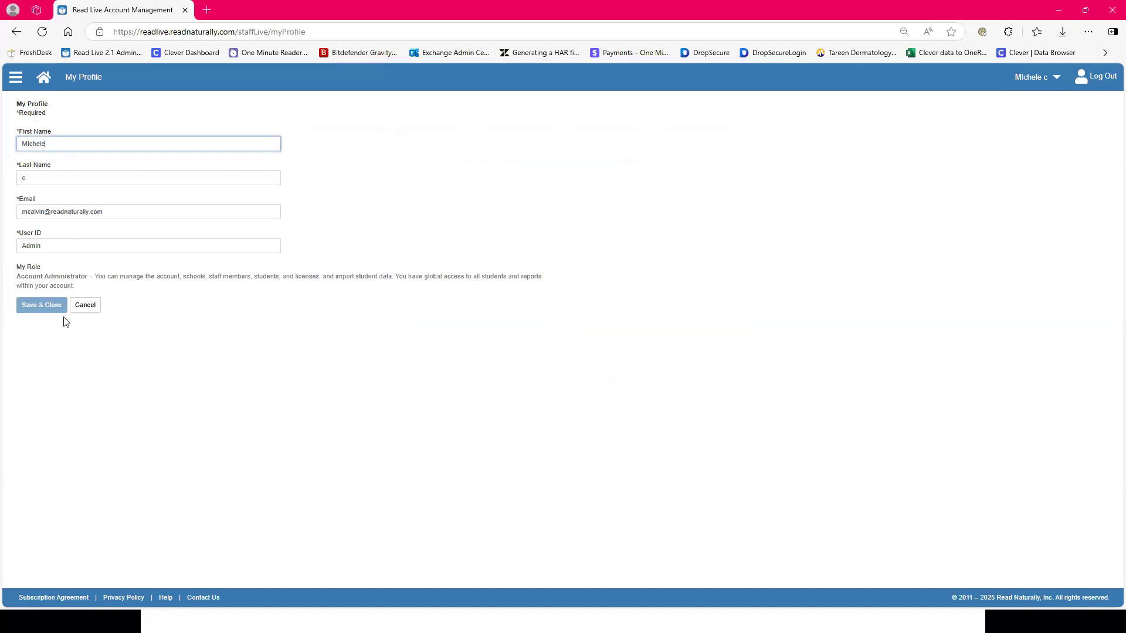
click(83, 306)
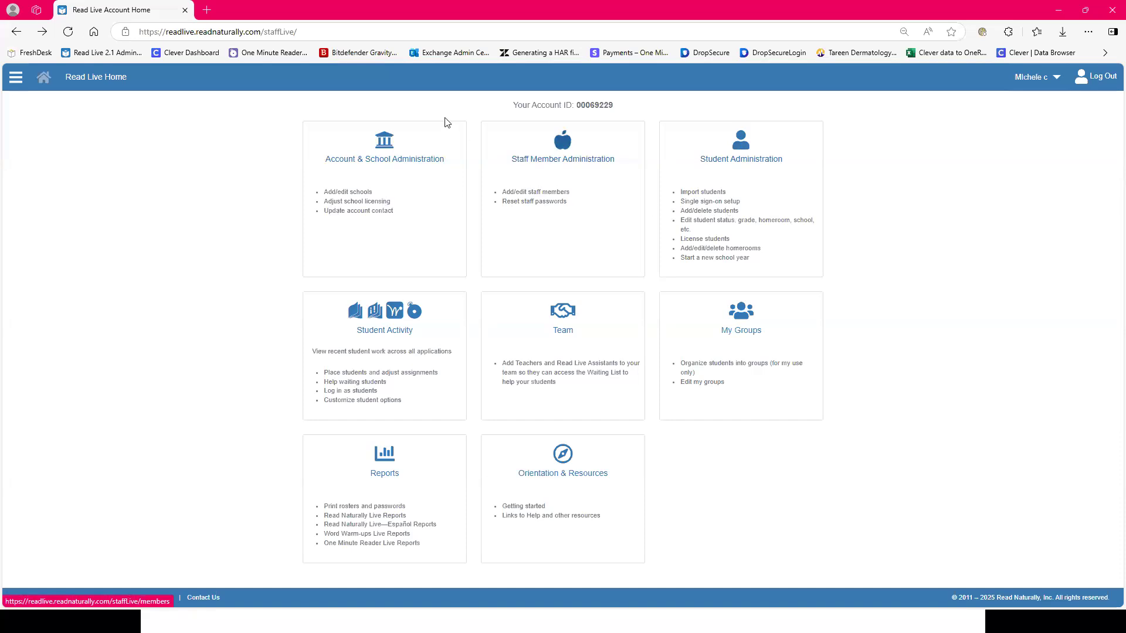
- Go to Account & School Administration and open New School's details, selecting its name
click(379, 171)
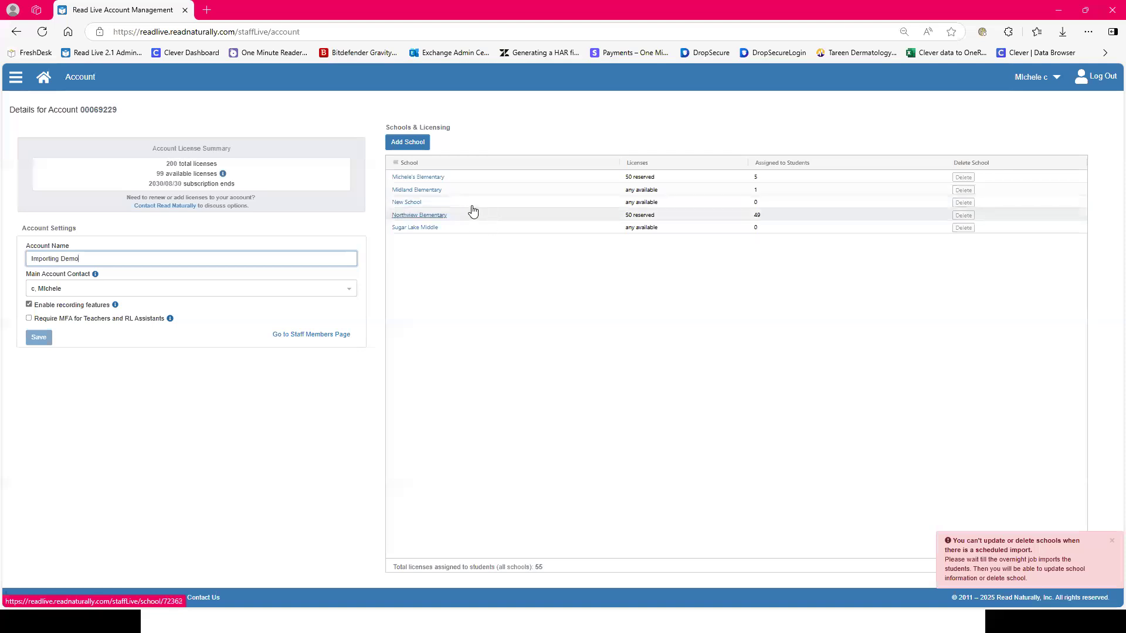
click(415, 206)
key(ctrl+a)
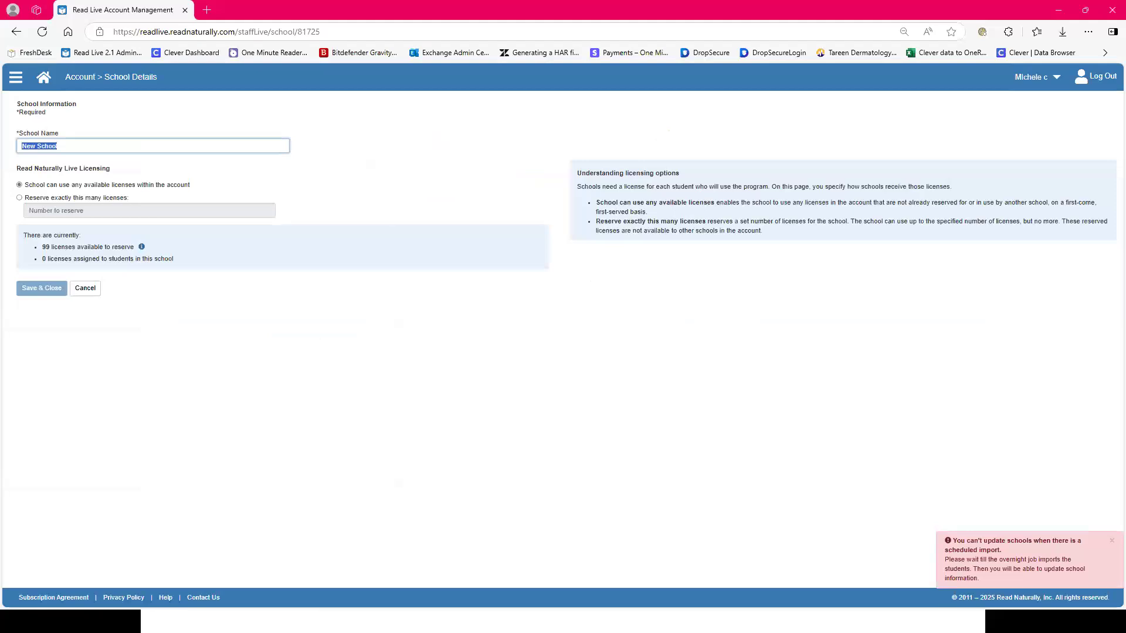
- Retype the school name as Grandview, then cancel and leave without saving
key(BackSpace)
text(Grand)
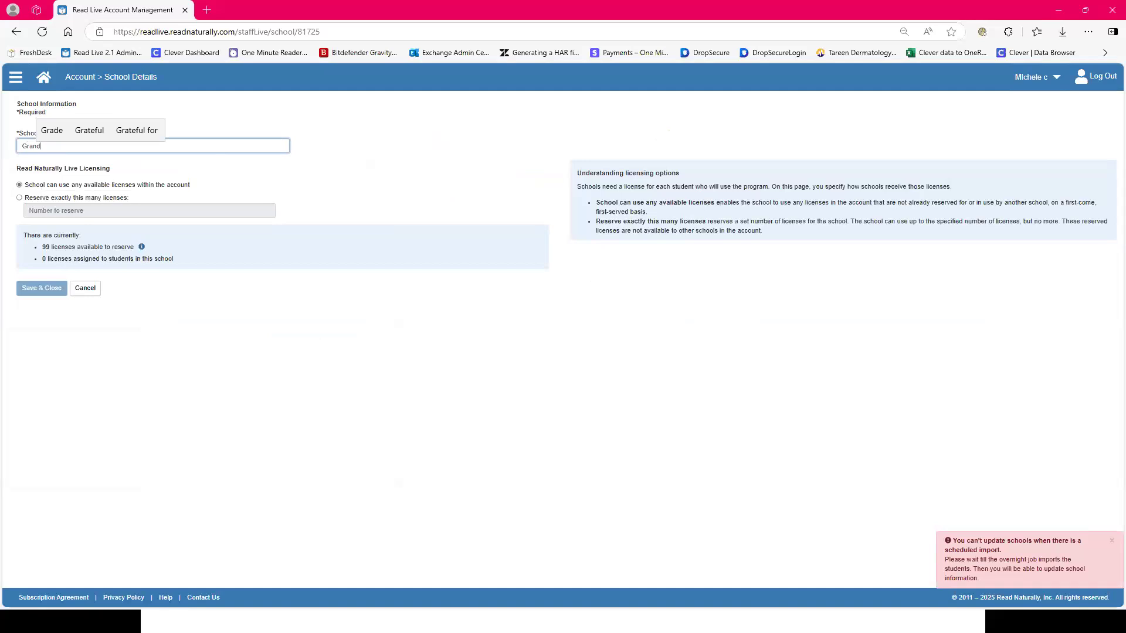
text(view)
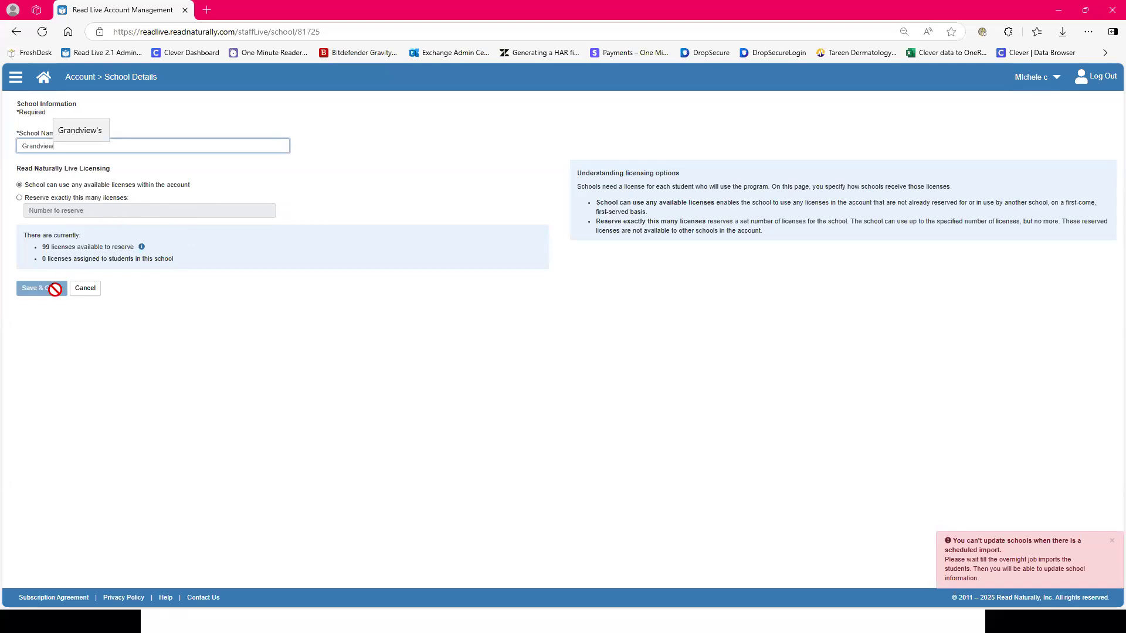
click(85, 288)
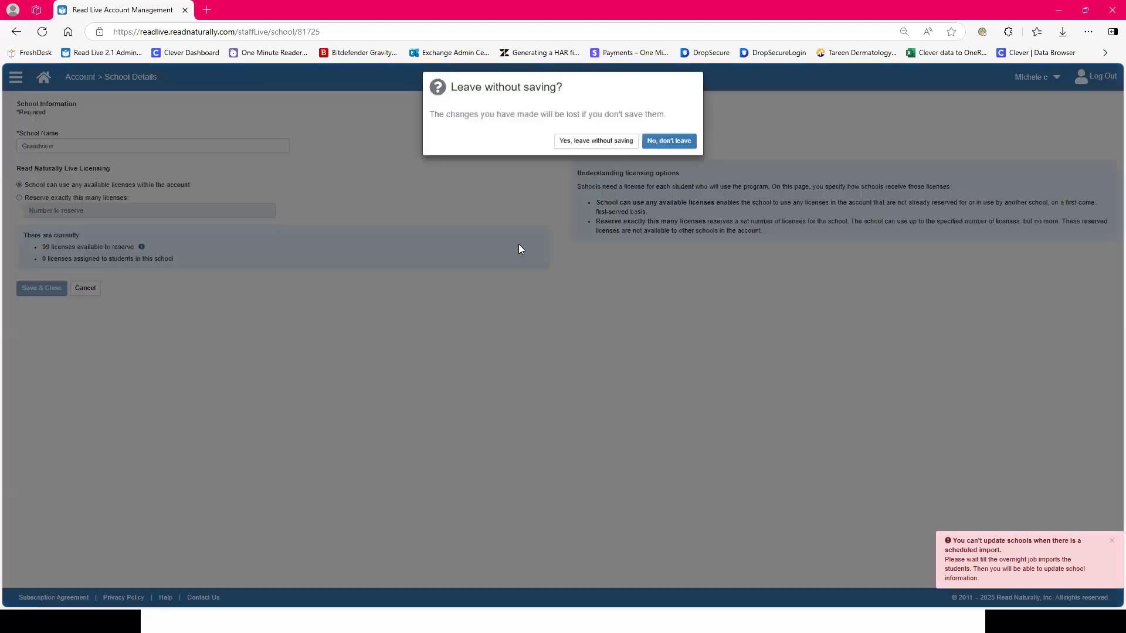
click(595, 144)
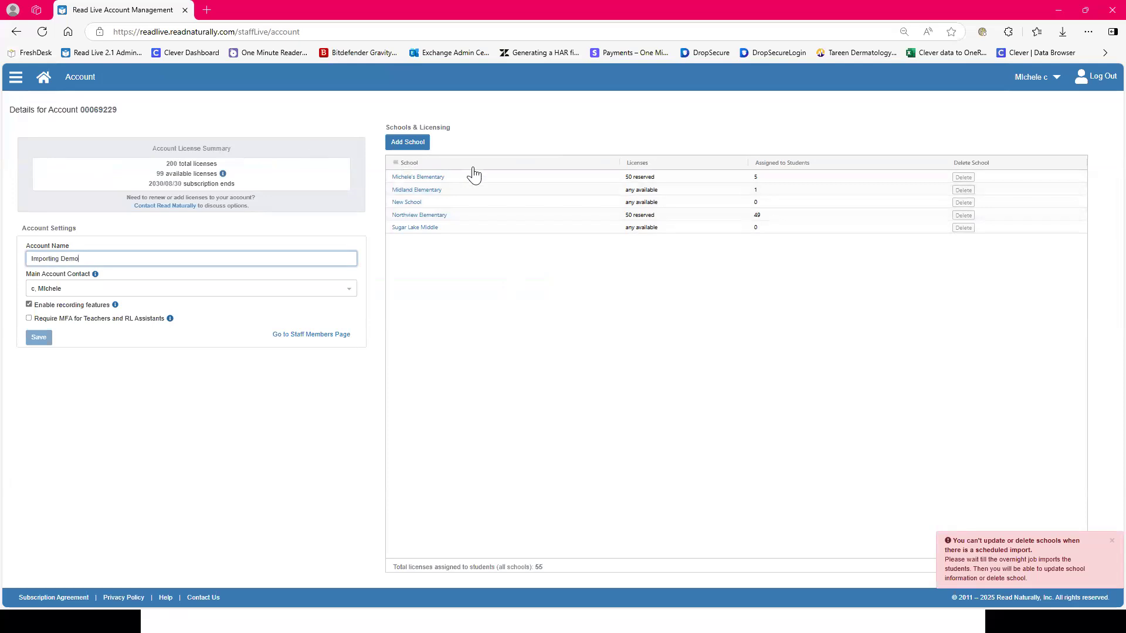
click(408, 142)
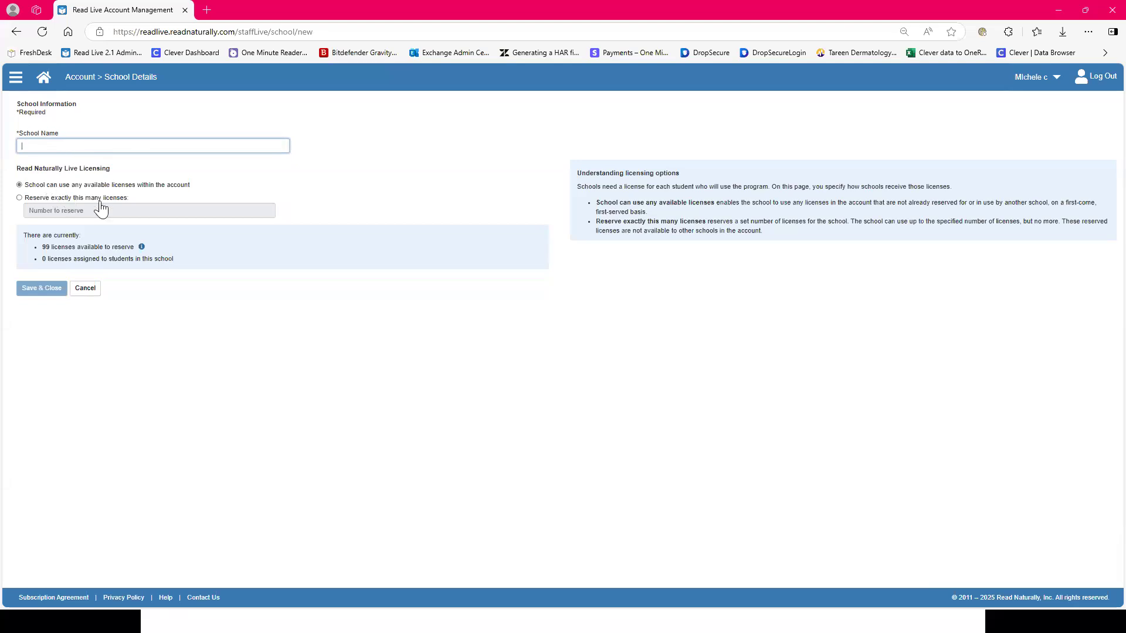
click(85, 288)
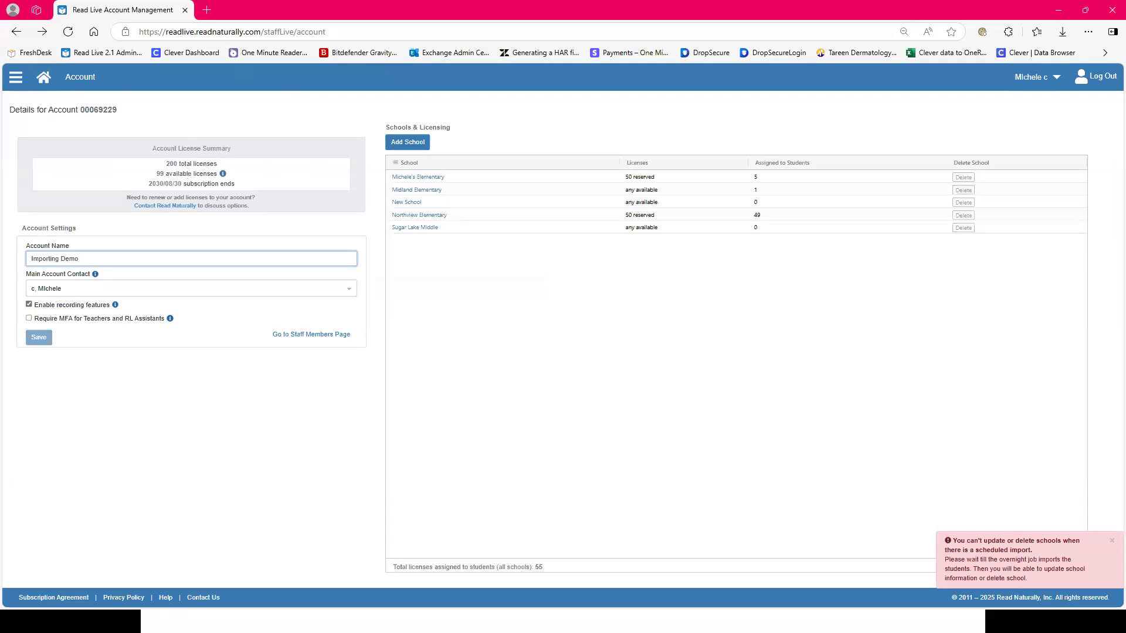
- Go to Staff Member Administration from the main navigation menu
click(17, 79)
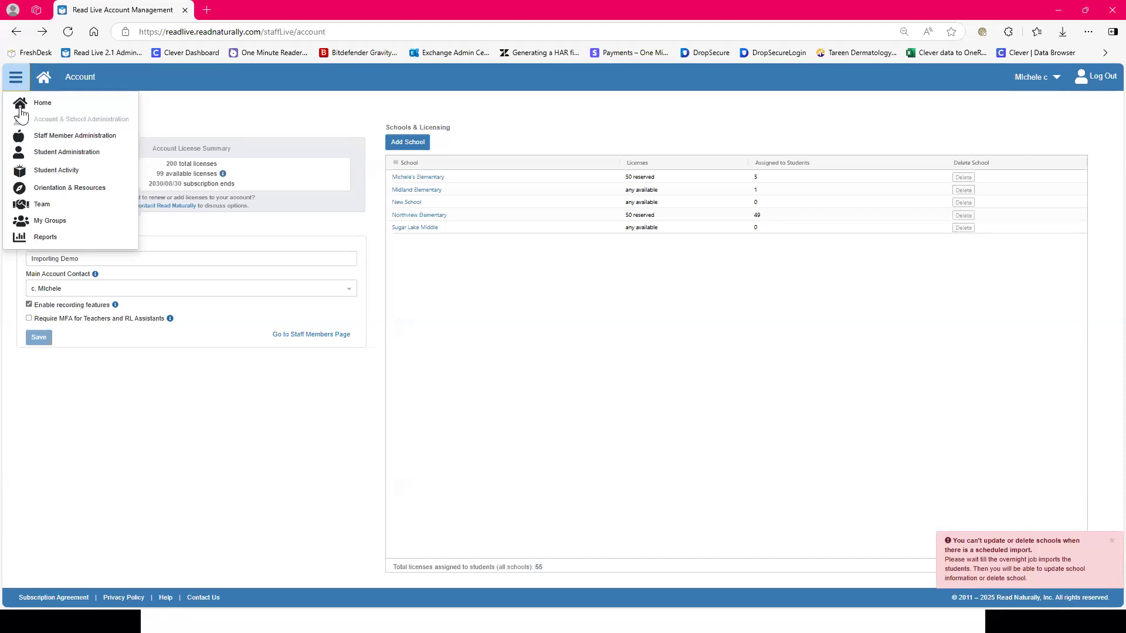
click(54, 142)
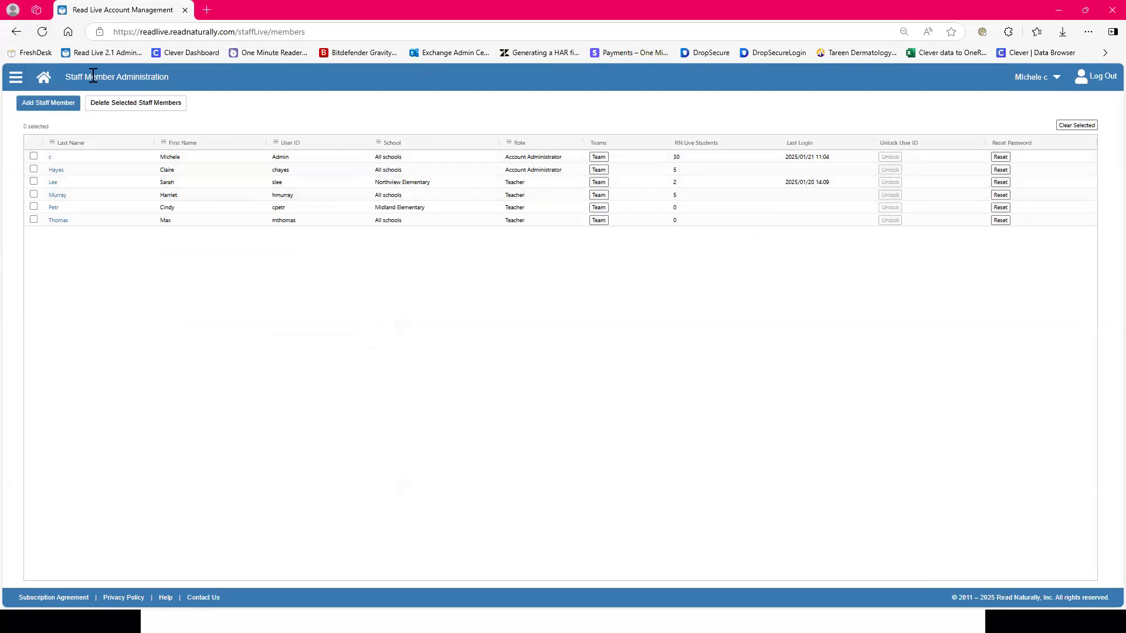
- Start a new staff member and enter their first and last name
click(54, 98)
click(88, 144)
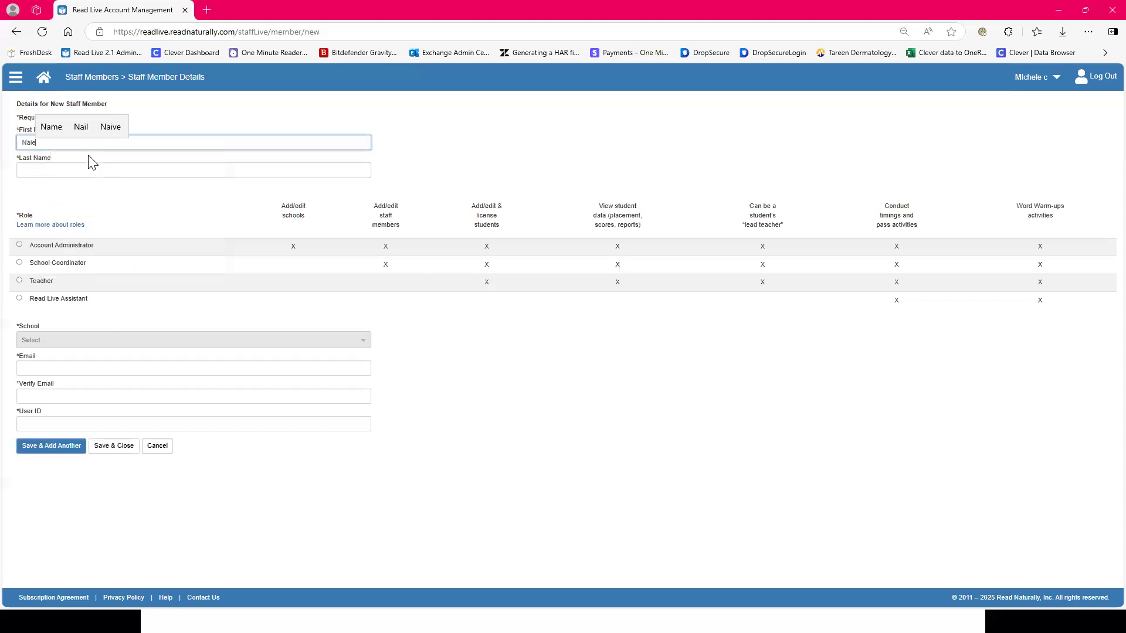
key(Tab)
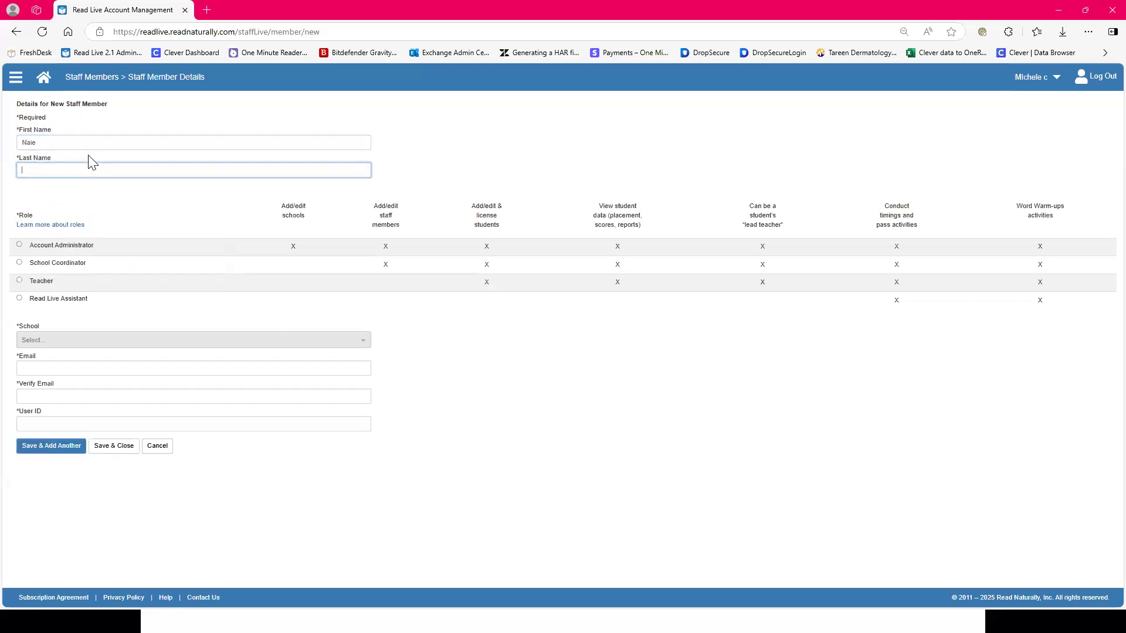
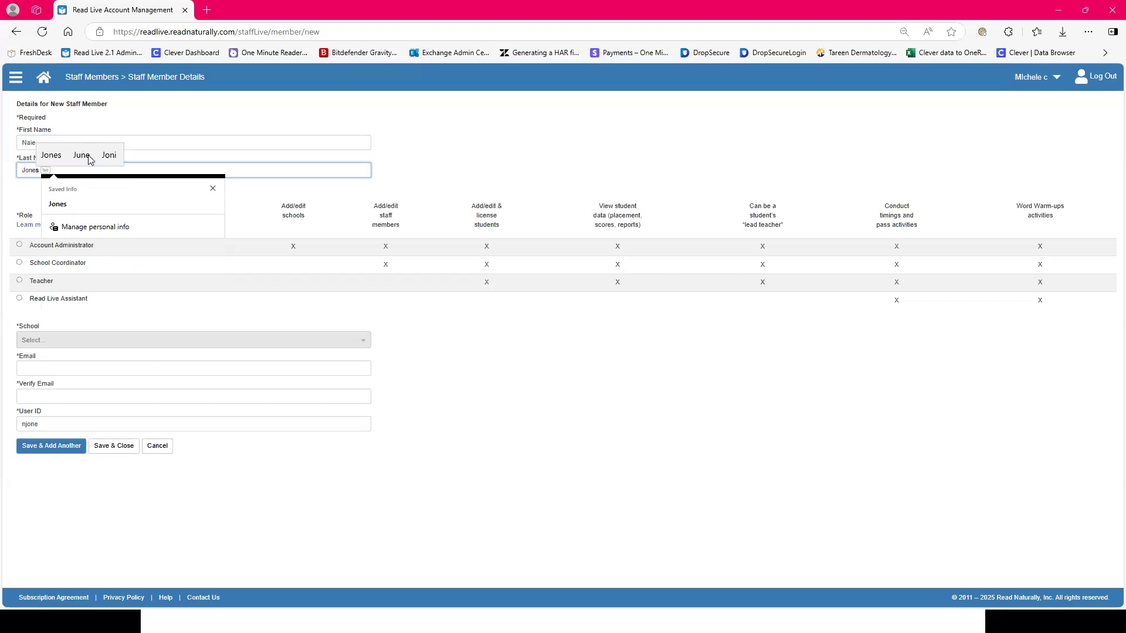
key(Tab)
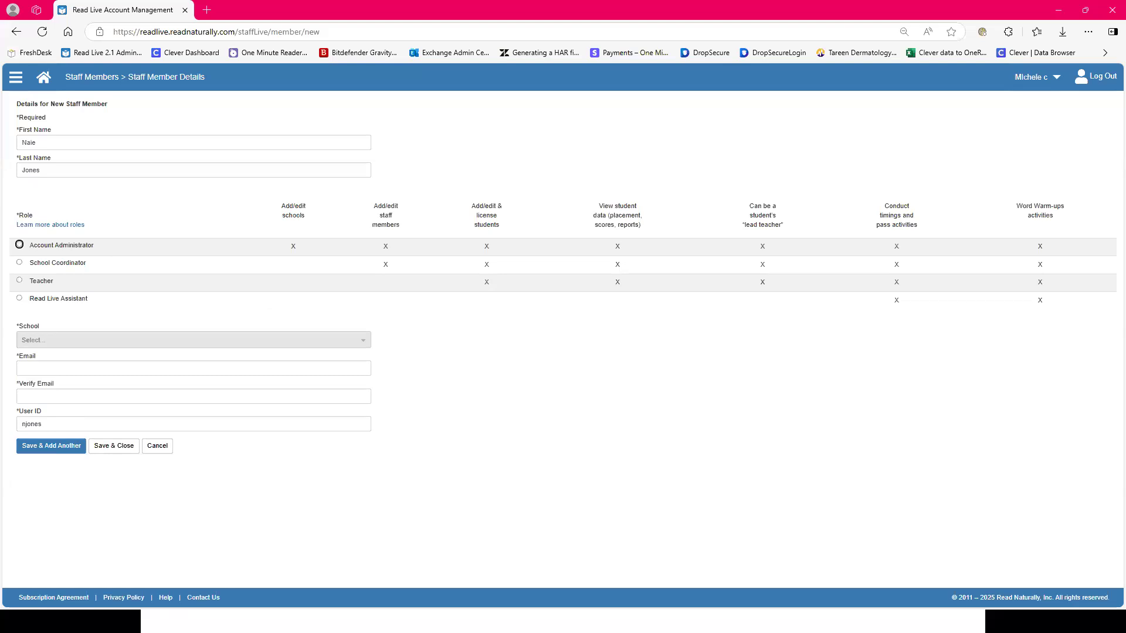
- Make the staff member a Teacher assigned to Northview Elementary
click(19, 280)
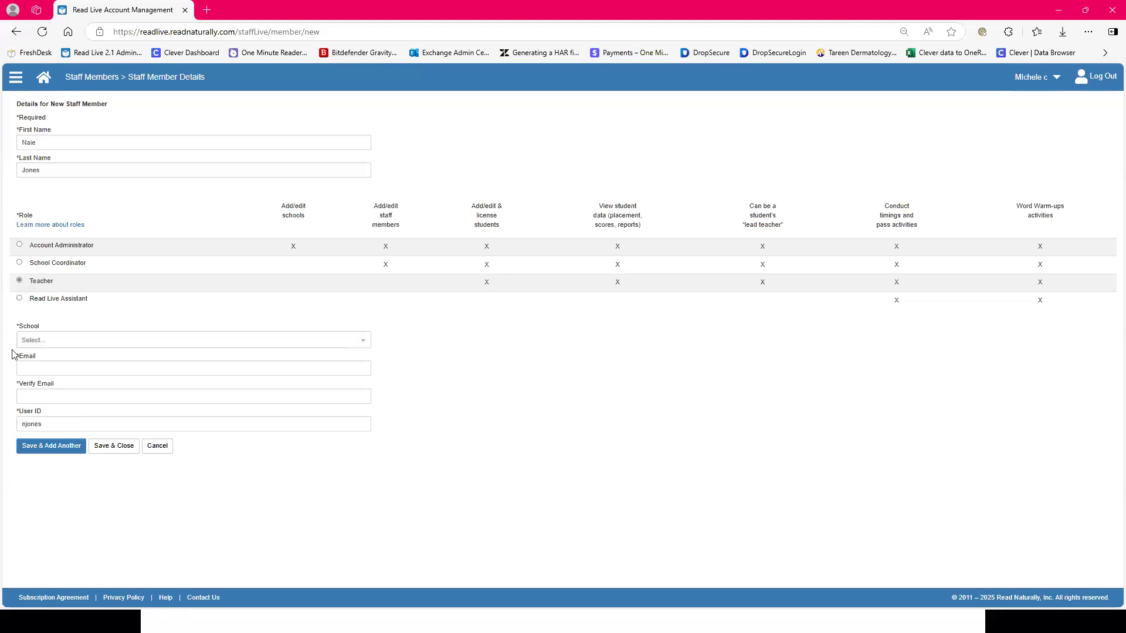
click(47, 368)
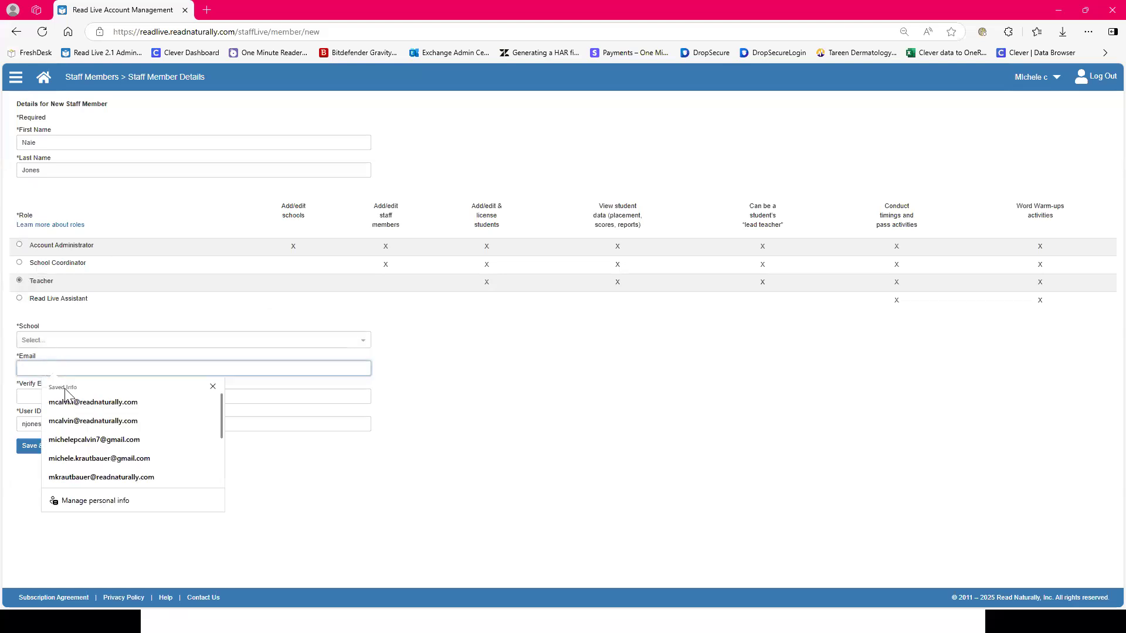
click(134, 346)
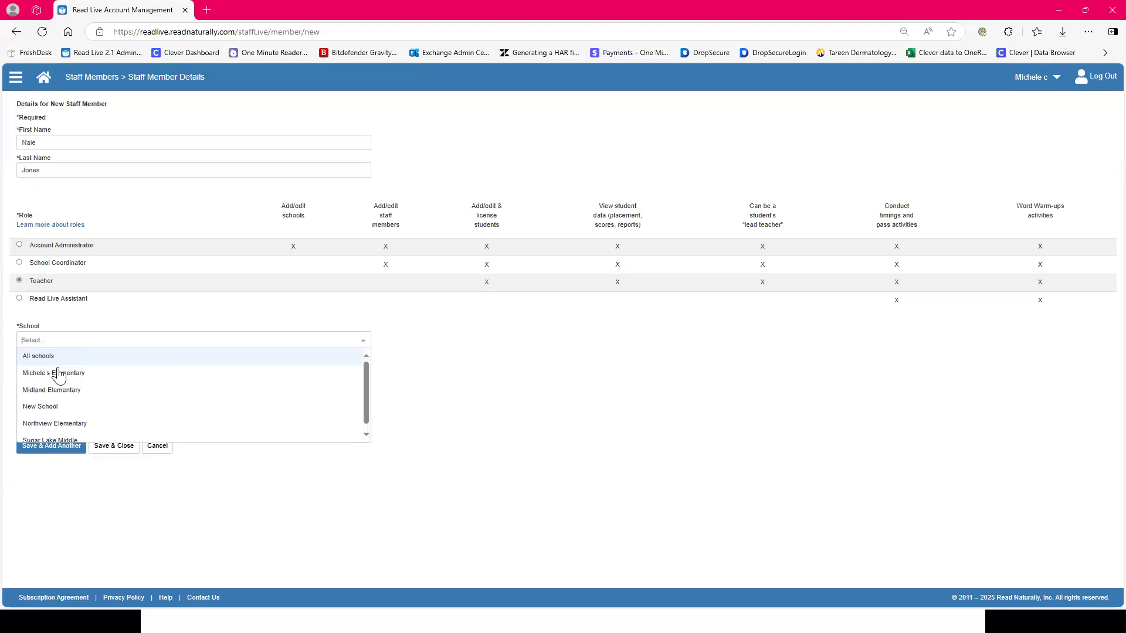
click(65, 409)
click(93, 342)
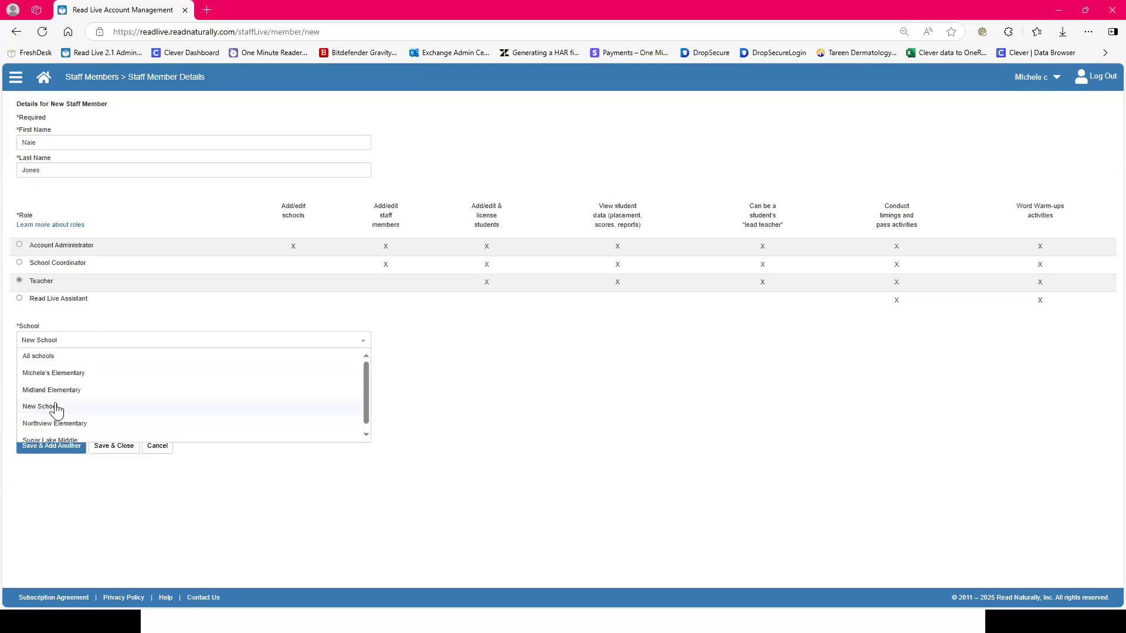
click(56, 424)
- Fill in the teacher's e-mail address and a new user ID, then save and close
click(48, 366)
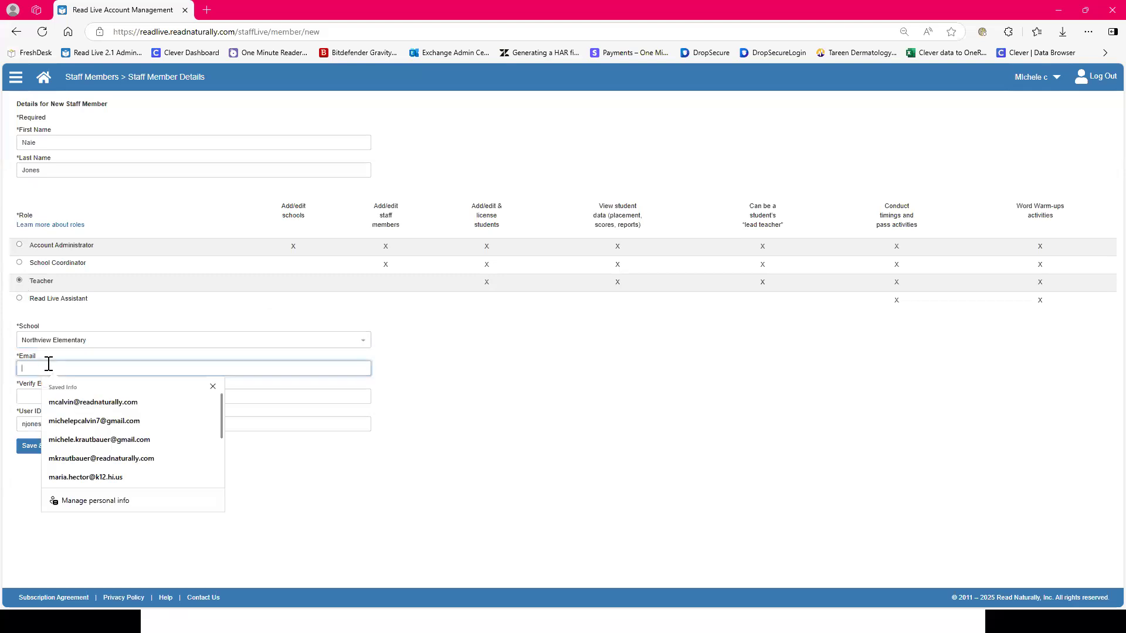
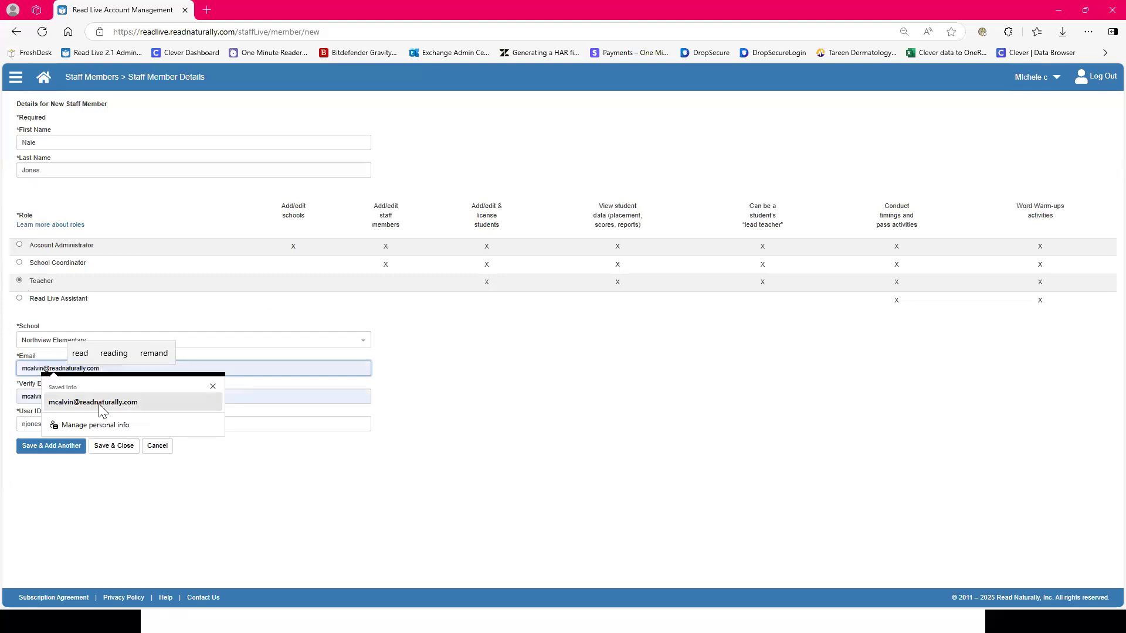
click(93, 403)
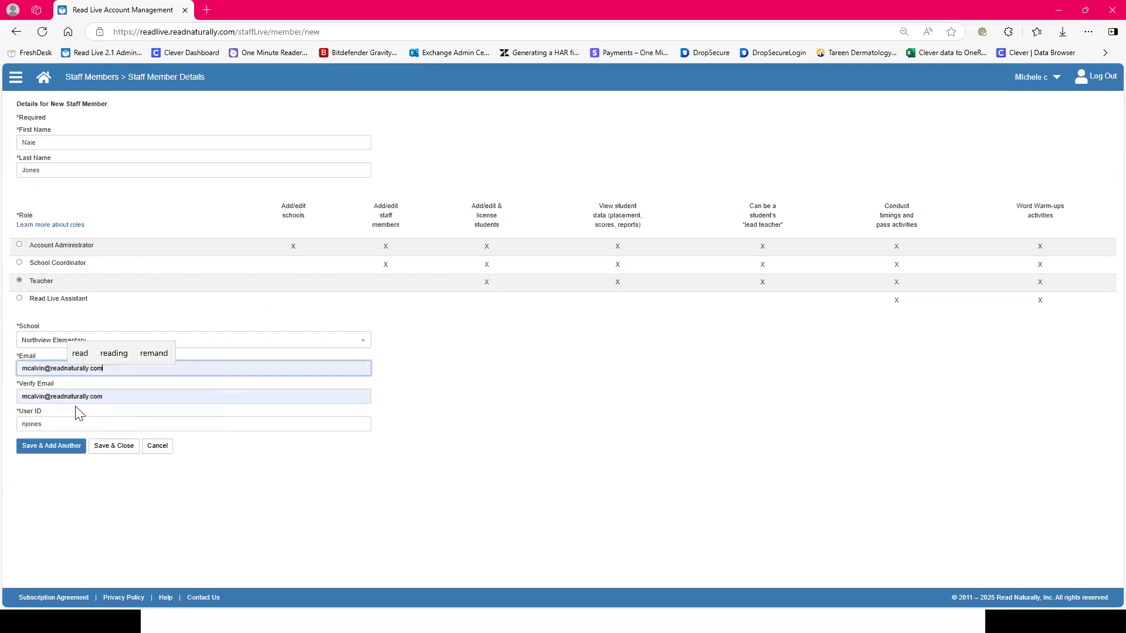
double_click(30, 423)
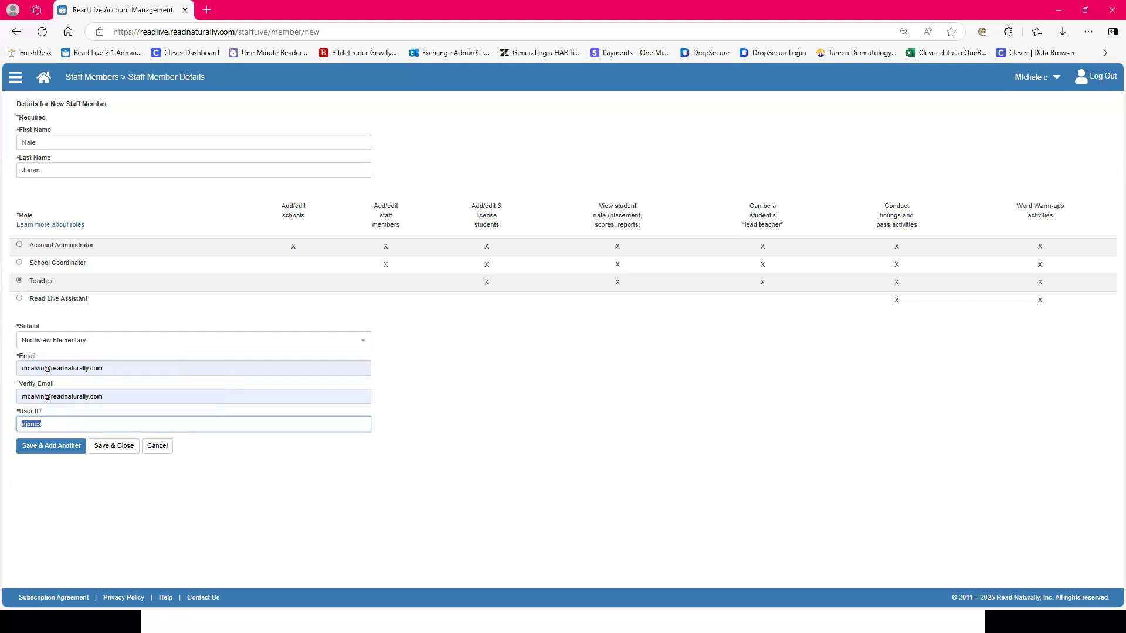
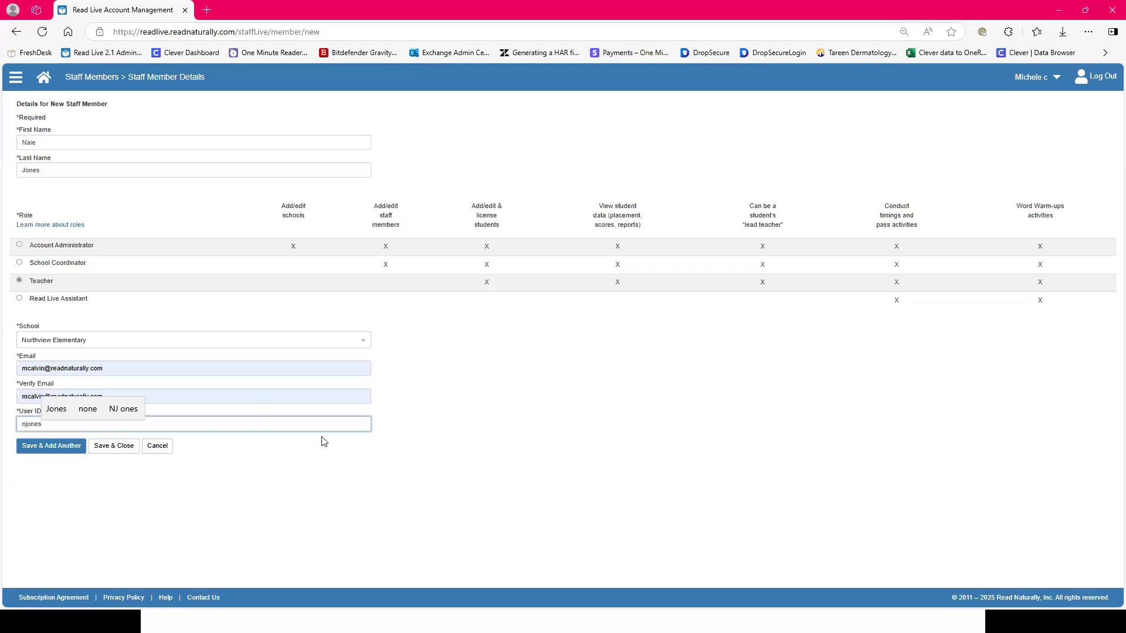
click(504, 524)
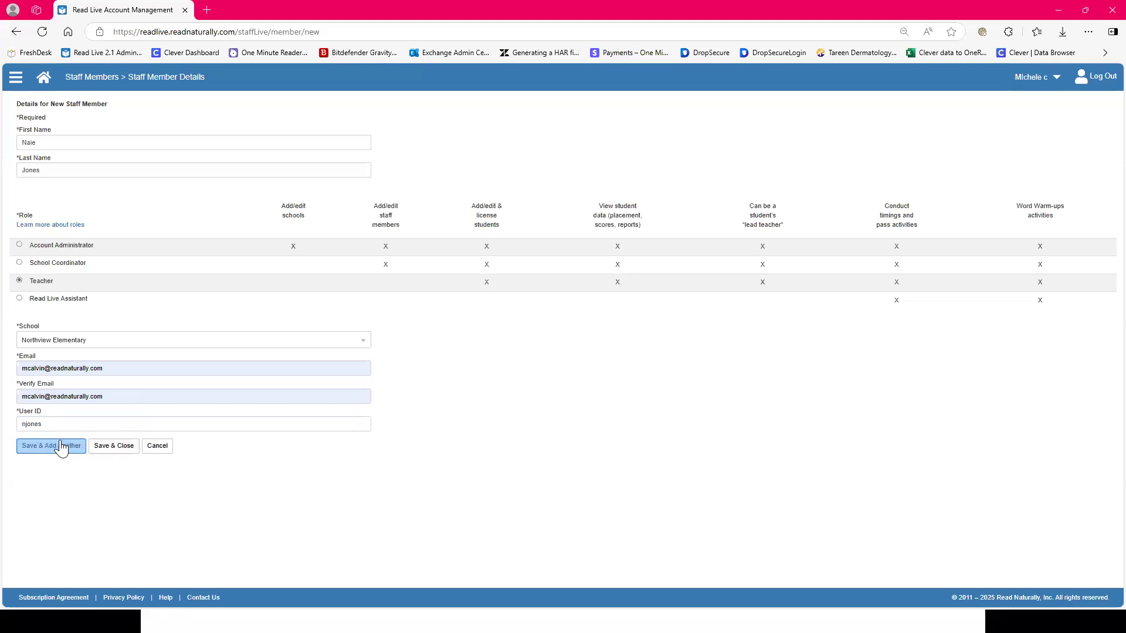
click(120, 447)
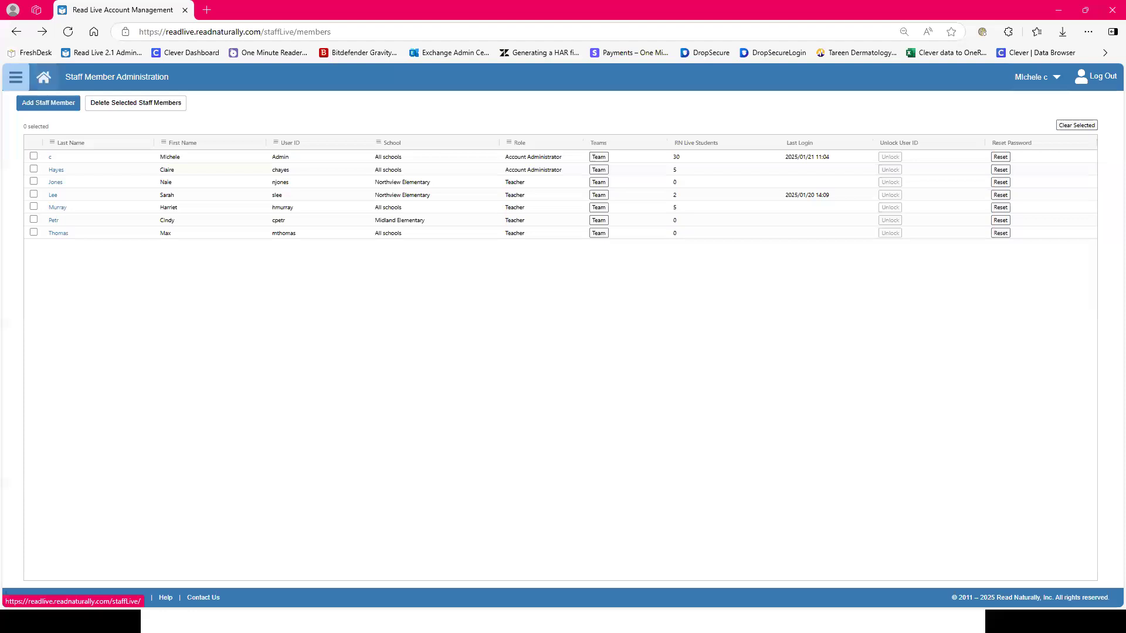
- Go to Student Administration and open Student Setup to list all students
click(16, 78)
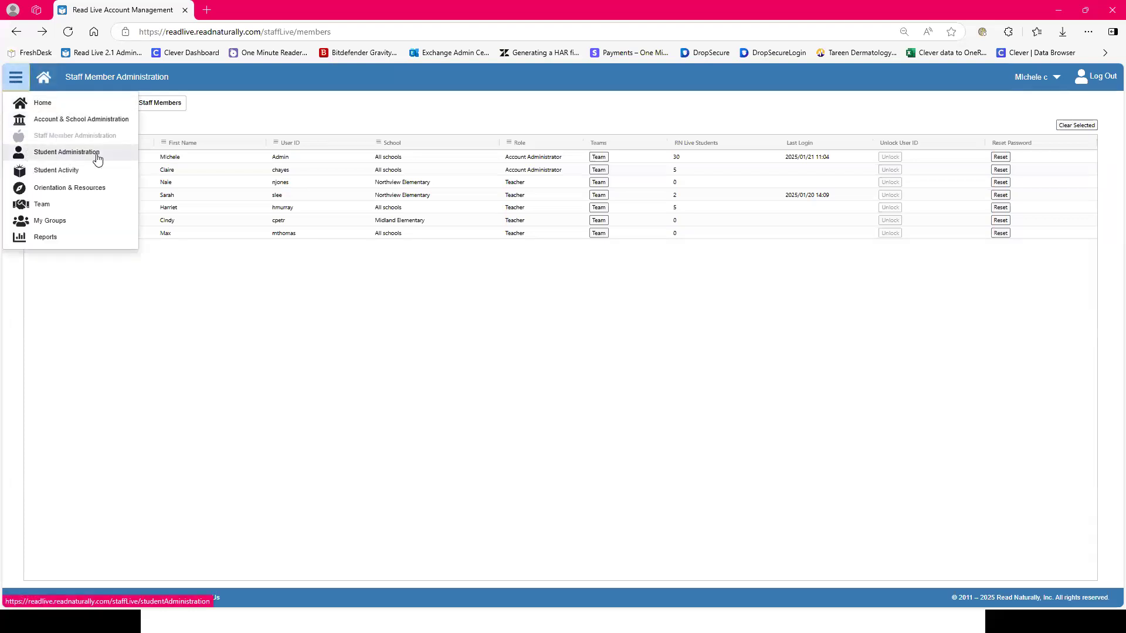
click(64, 153)
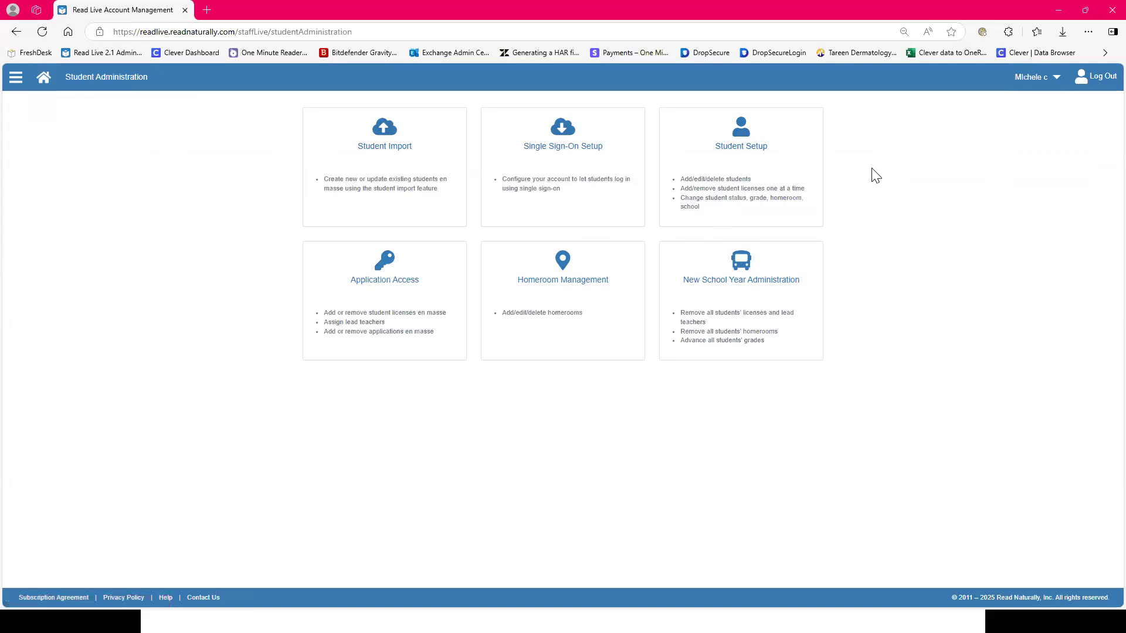
click(731, 147)
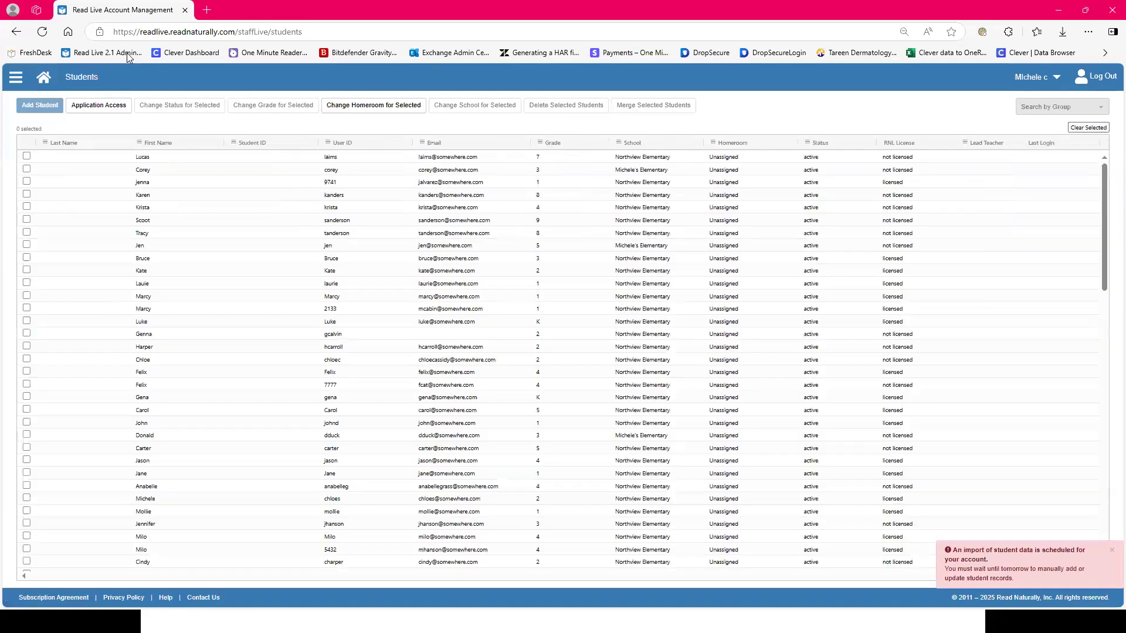
scroll(390, 217, down, 14)
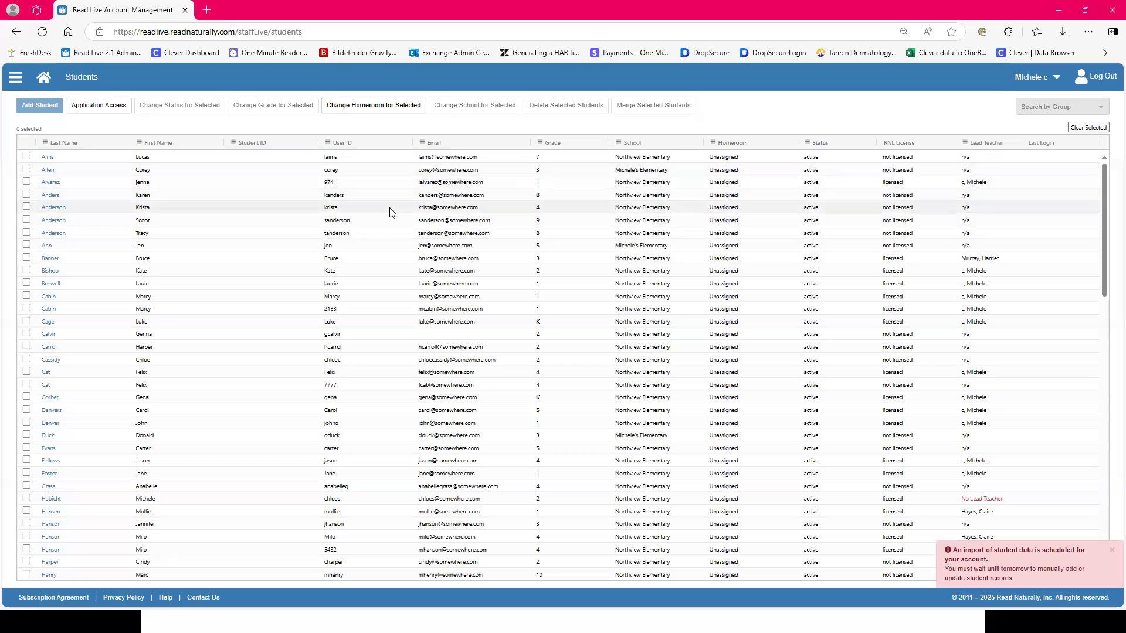
scroll(479, 257, up, 14)
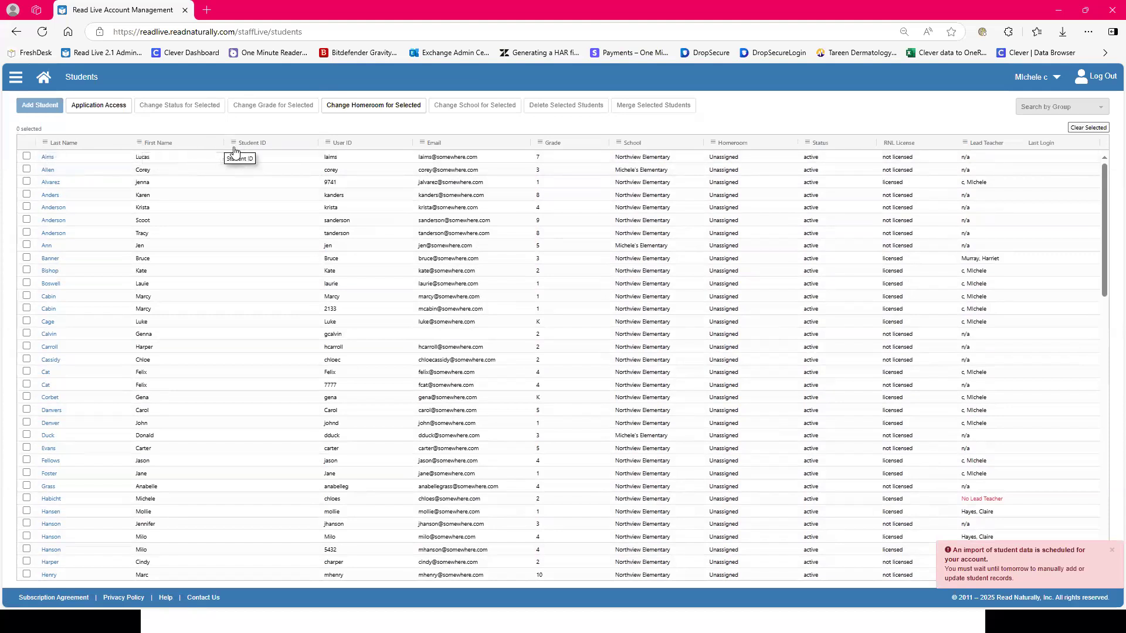
- Filter Last Name to contain 'jones', then go back and reopen Student Setup
click(48, 147)
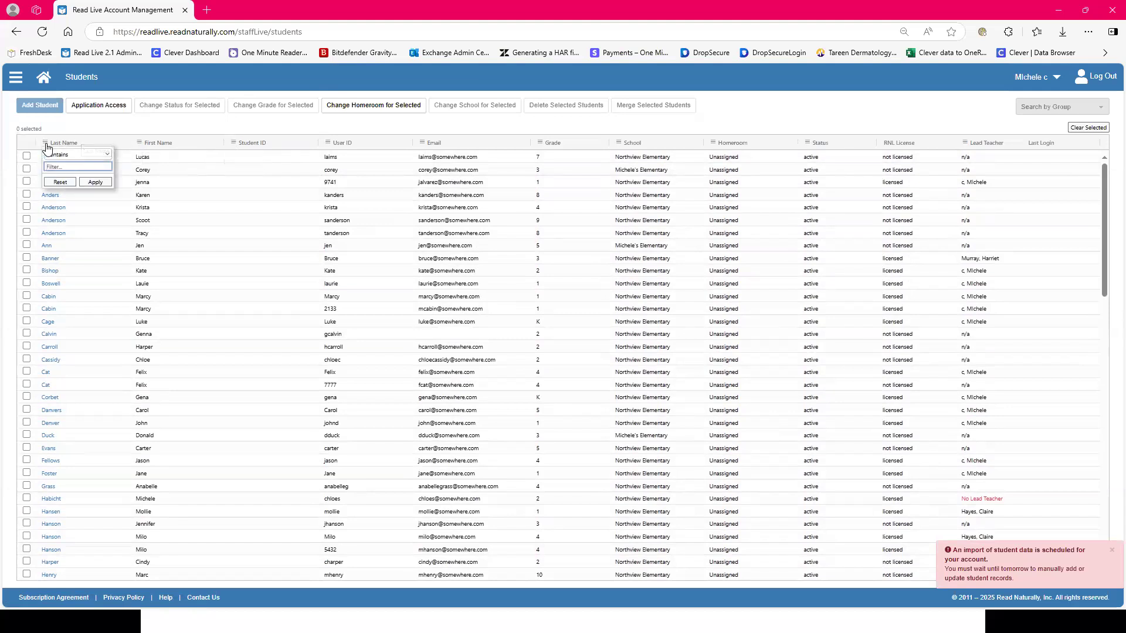
text(joes)
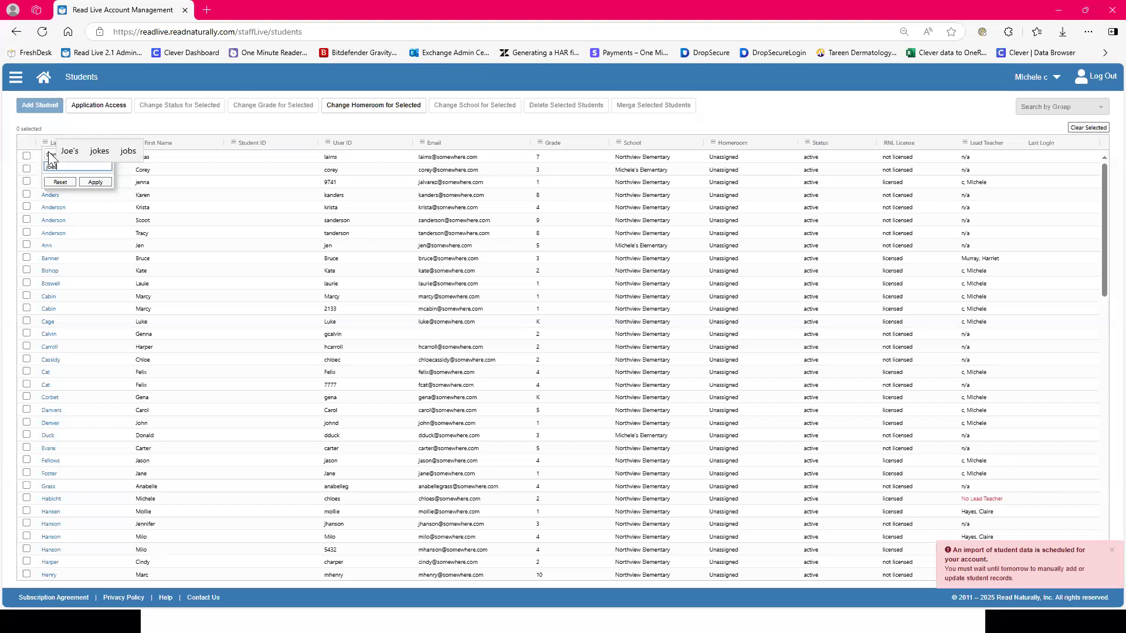
key(BackSpace)
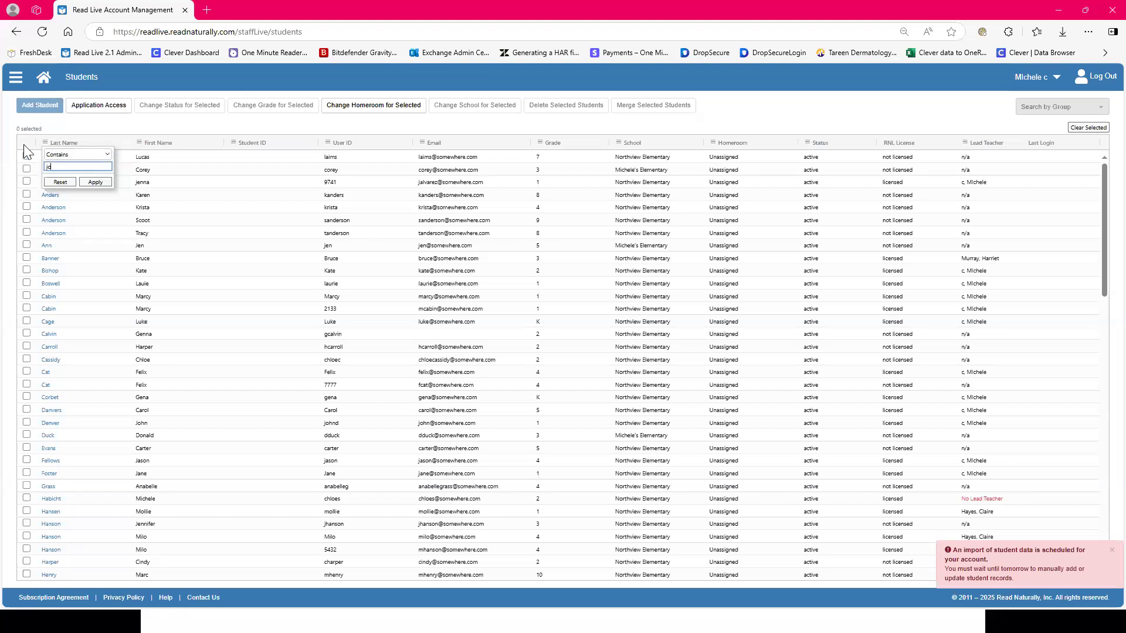
text(nes)
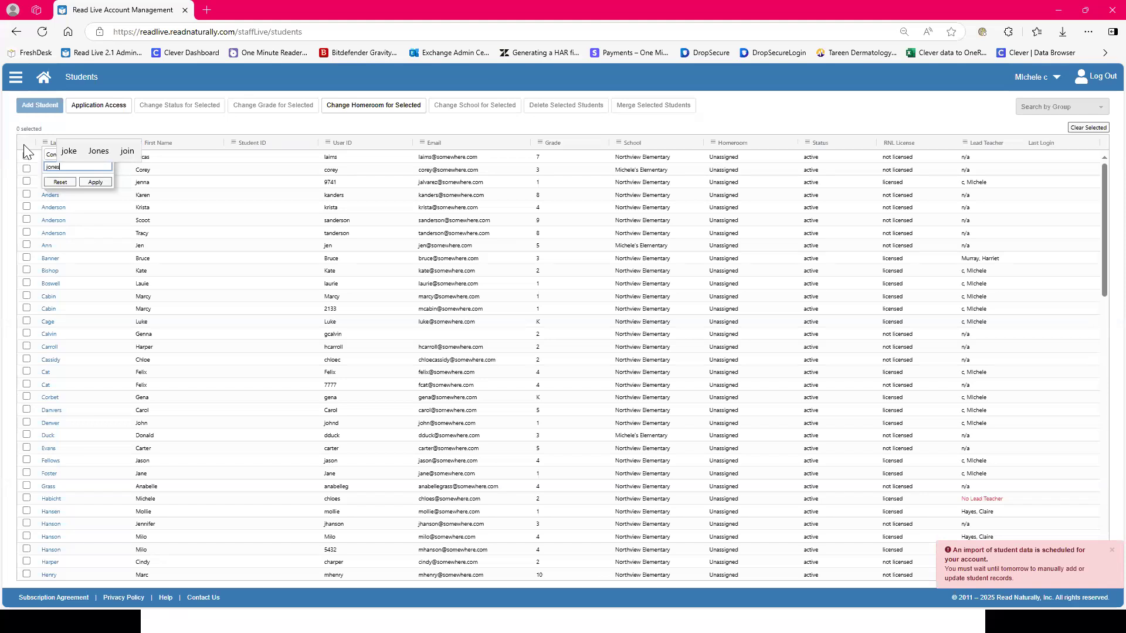
click(108, 186)
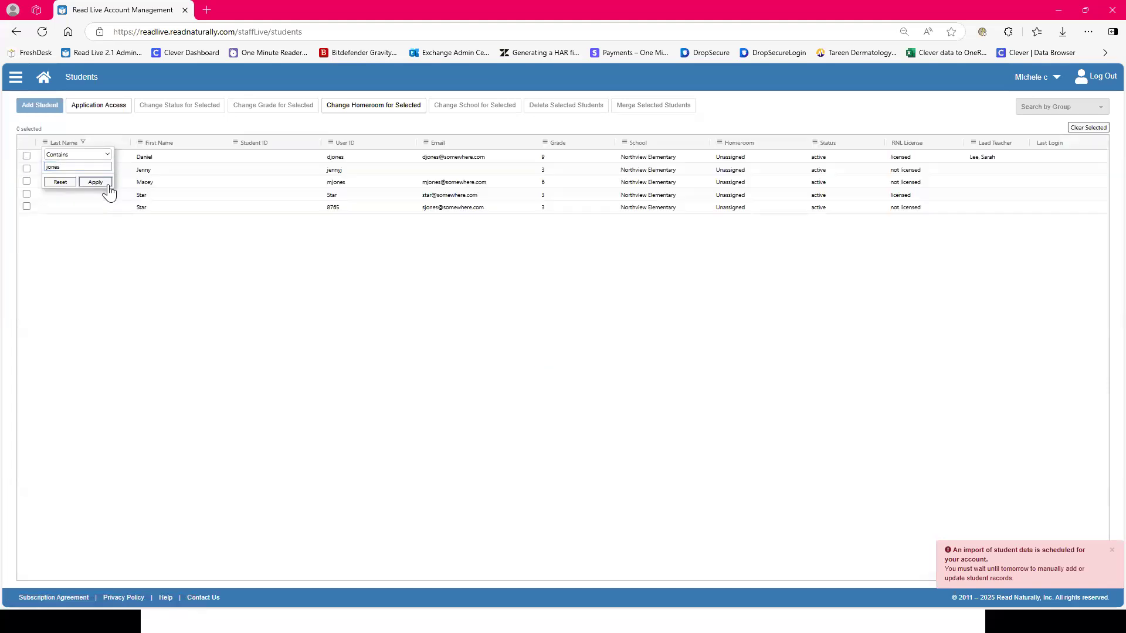
click(82, 319)
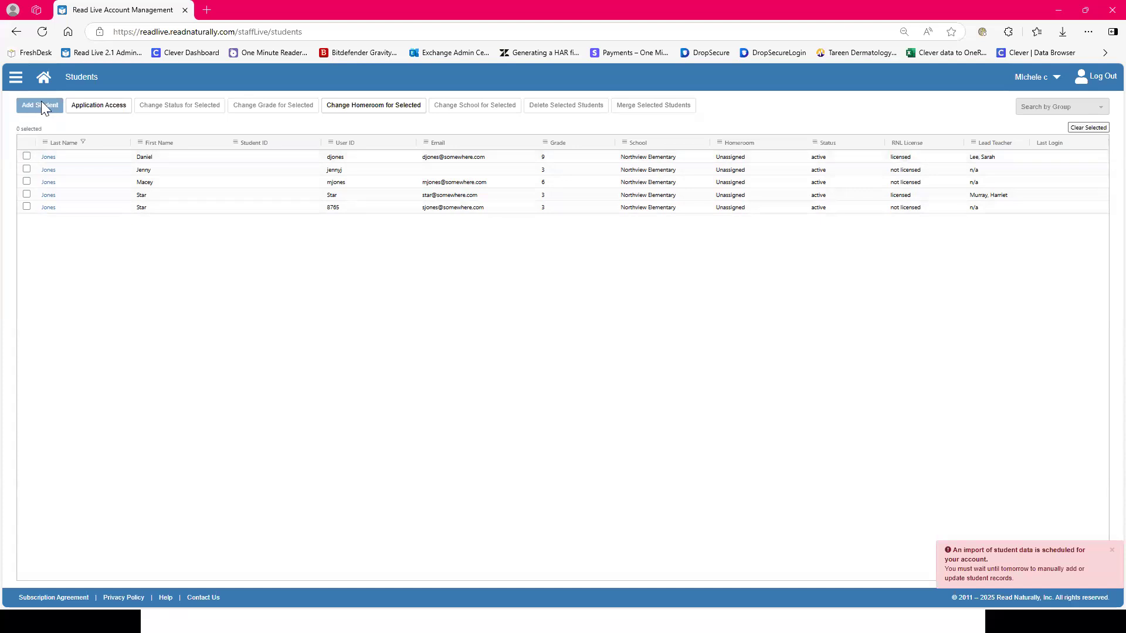
click(16, 32)
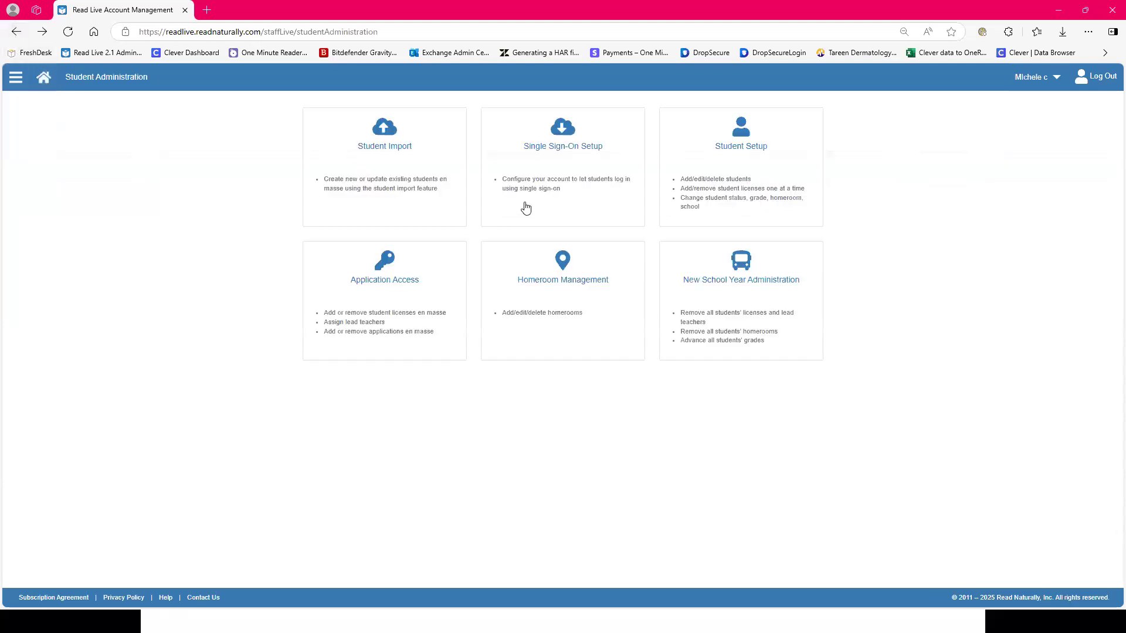
click(771, 221)
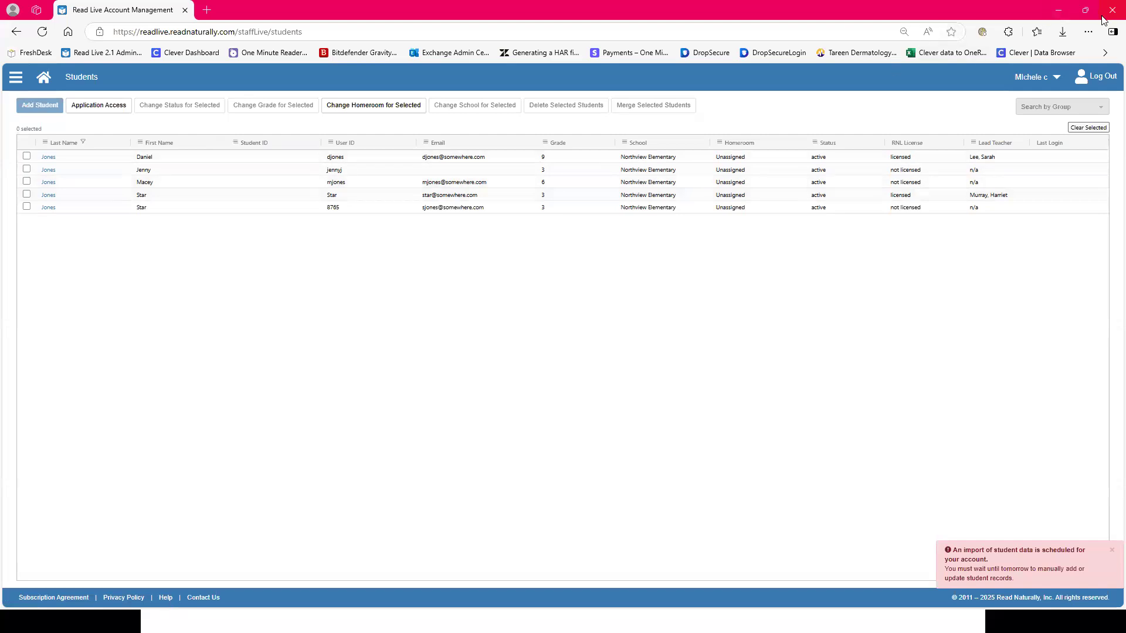
- Log out and sign back in with the account ID, admin user and emailed verification code
click(1095, 77)
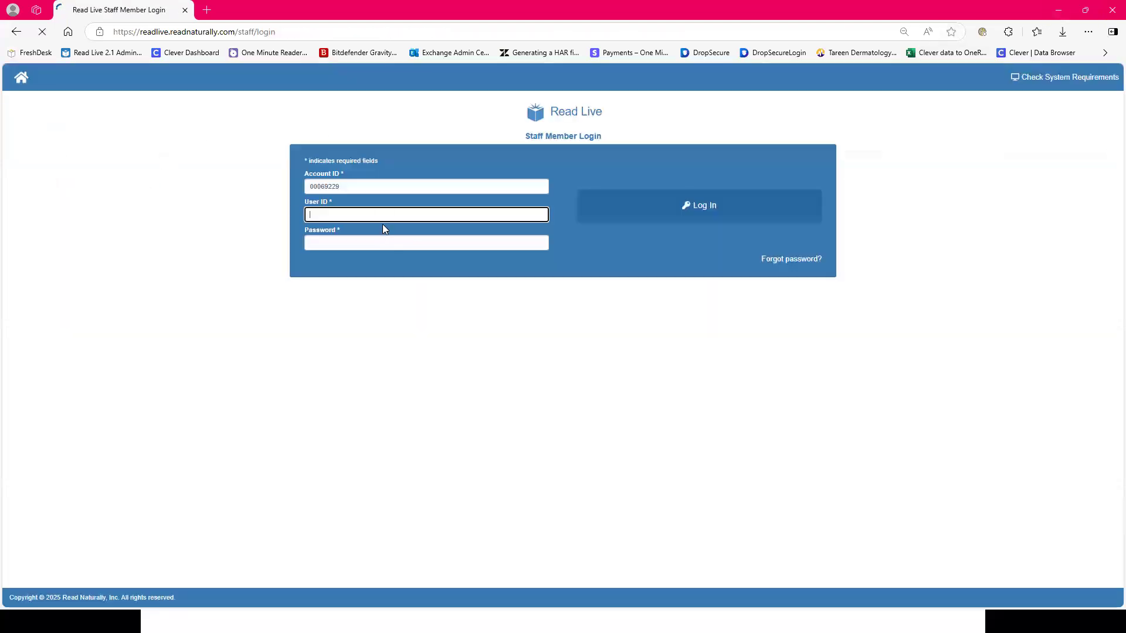
drag(350, 186, 191, 170)
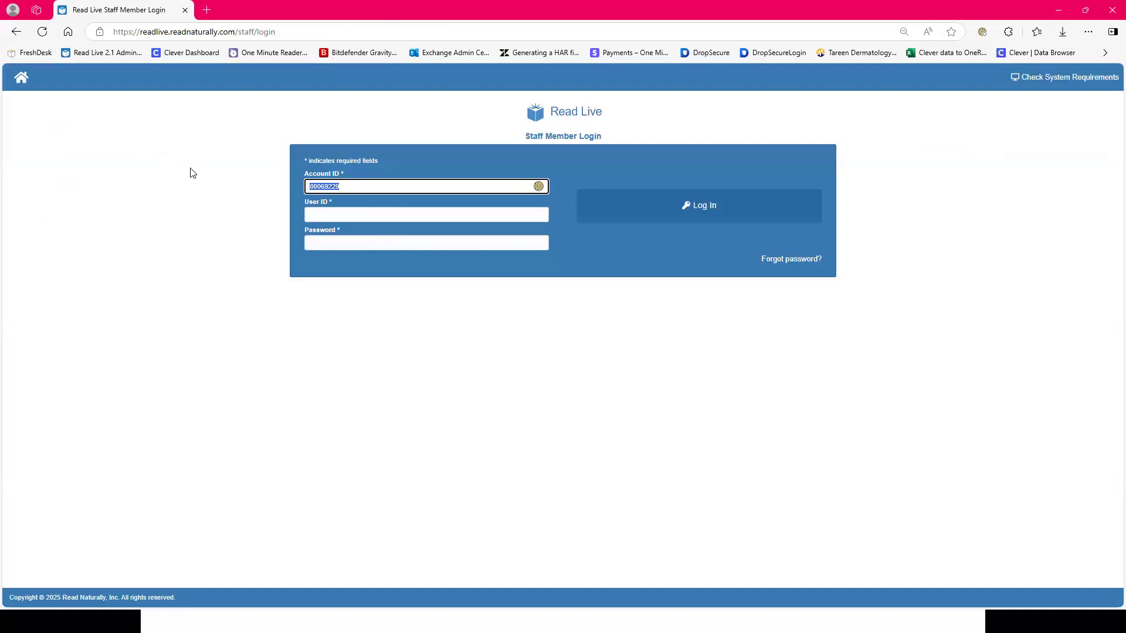
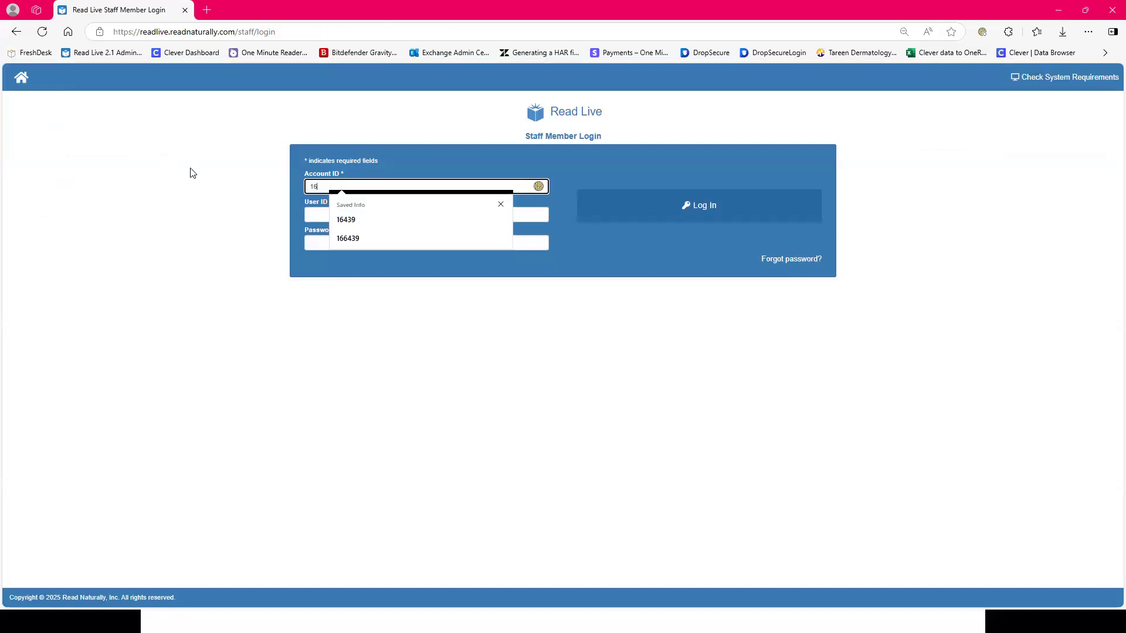
key(Tab)
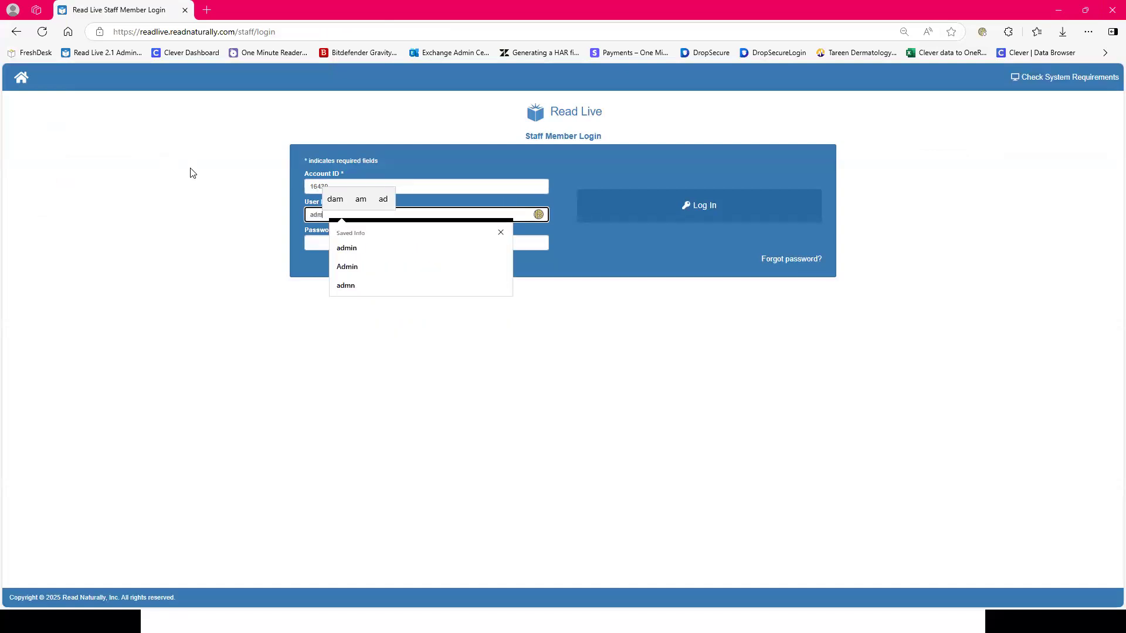
key(Tab)
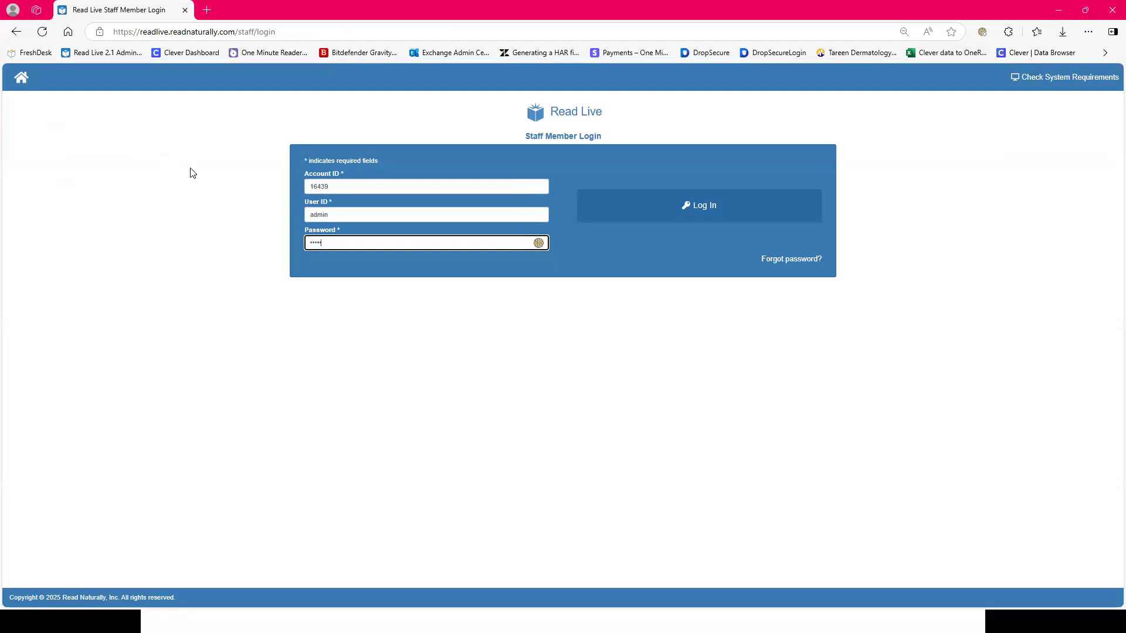
key(Return)
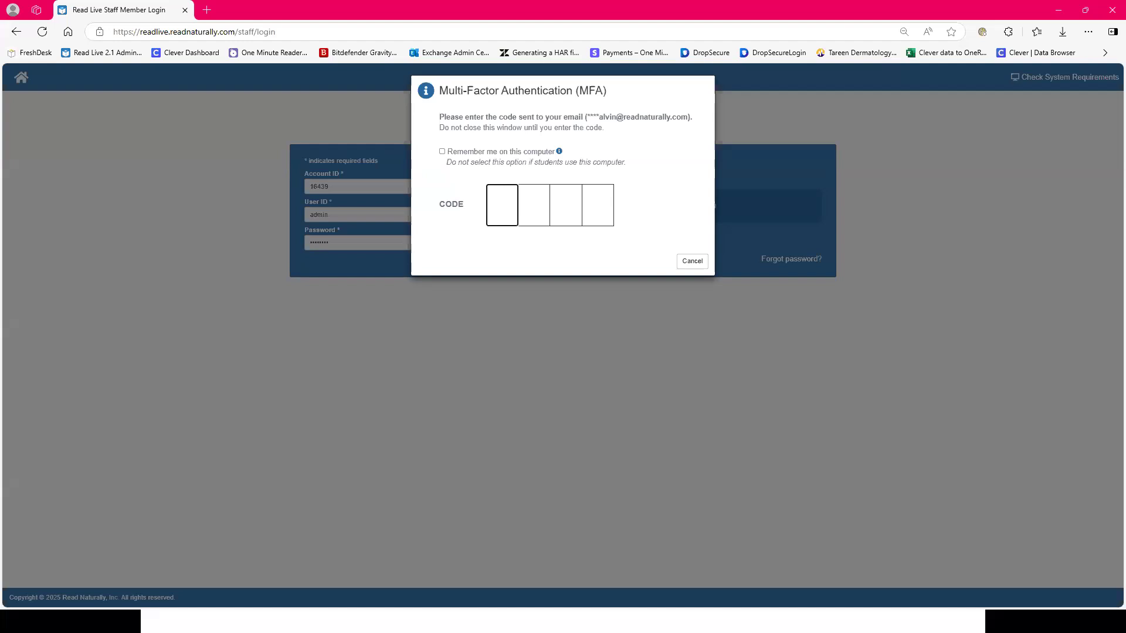
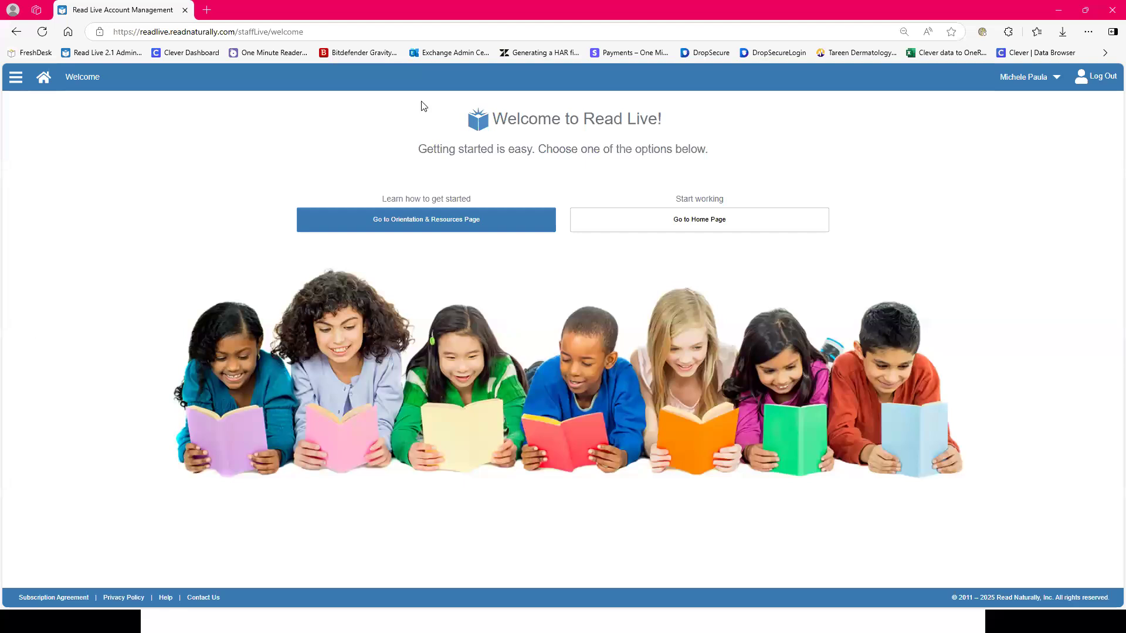
- Return to the full Students list via Student Administration and scroll through it
click(703, 228)
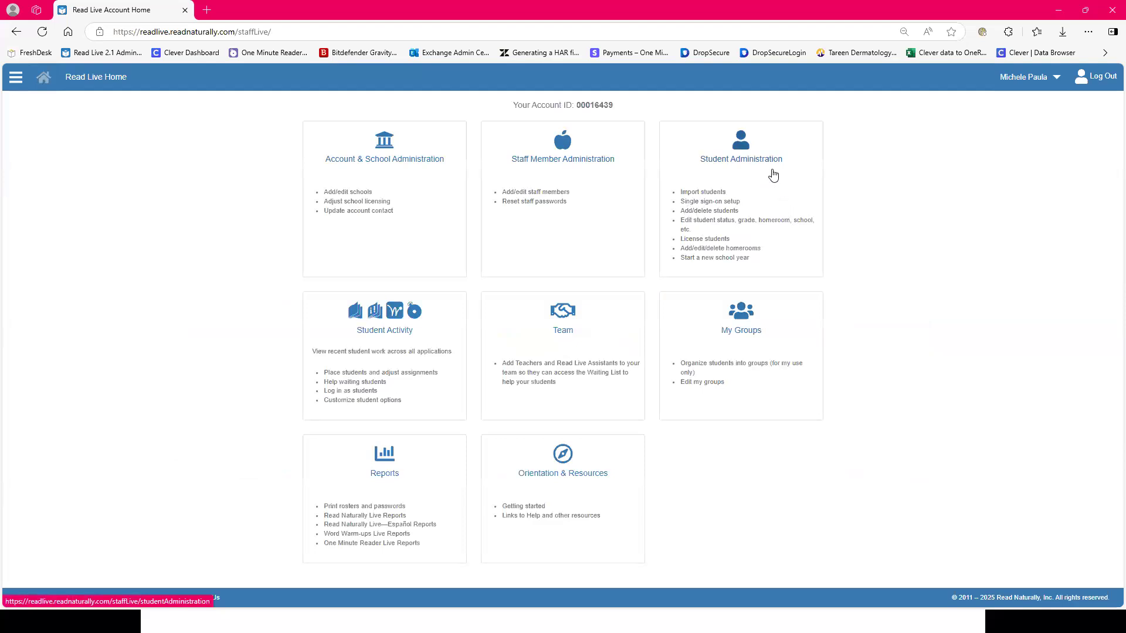
click(771, 173)
click(755, 147)
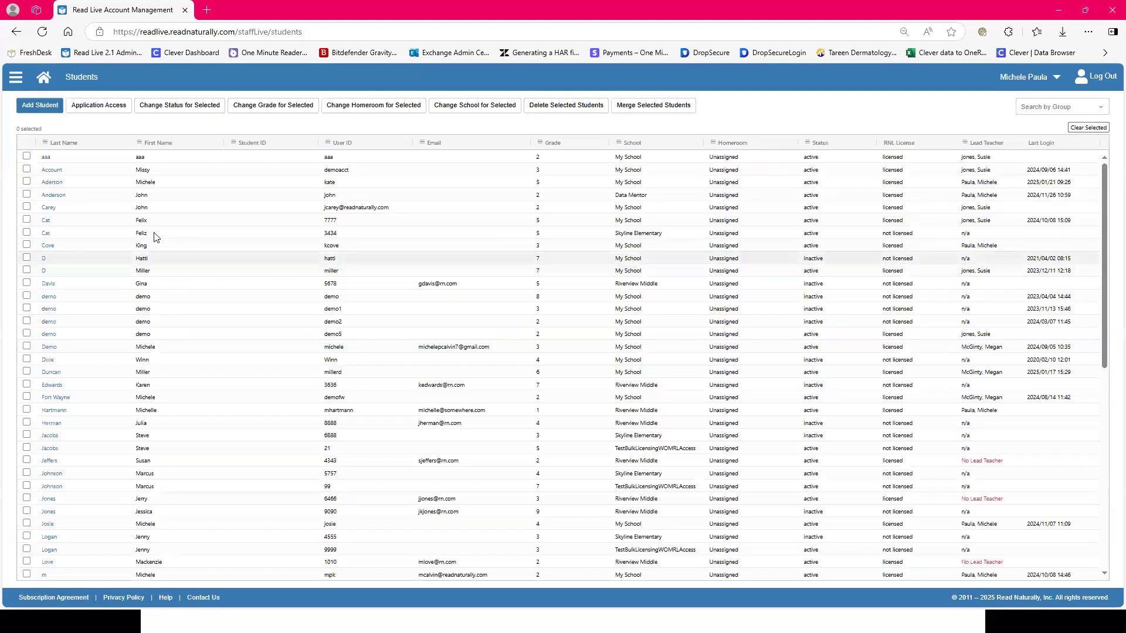
scroll(508, 282, down, 7)
scroll(507, 282, up, 7)
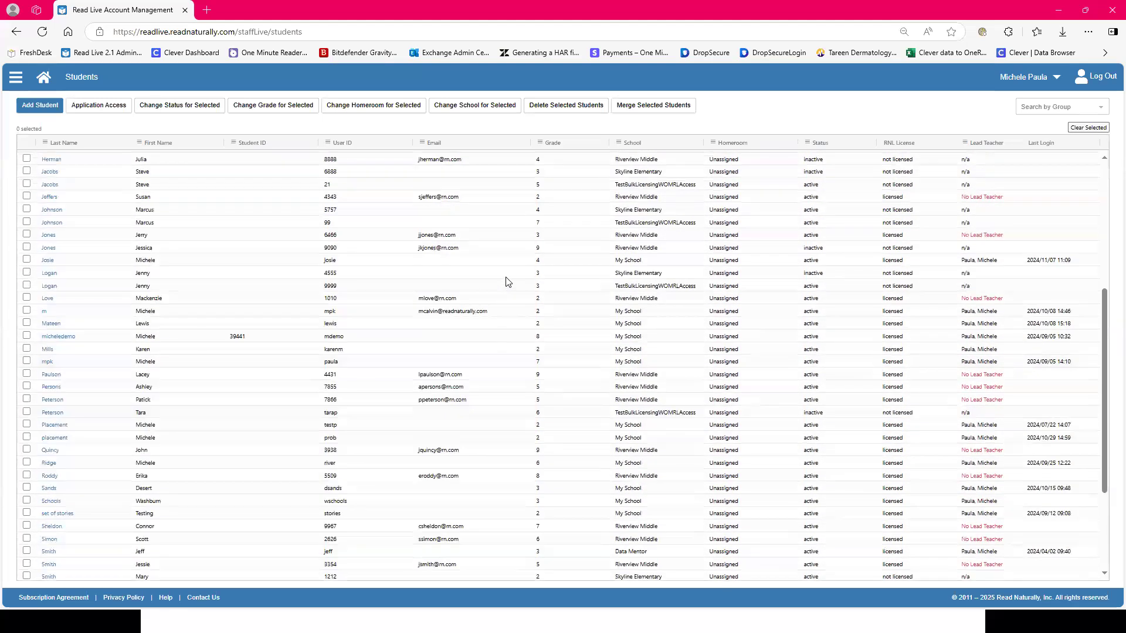
- Add a new student and enter their first and last name
click(40, 107)
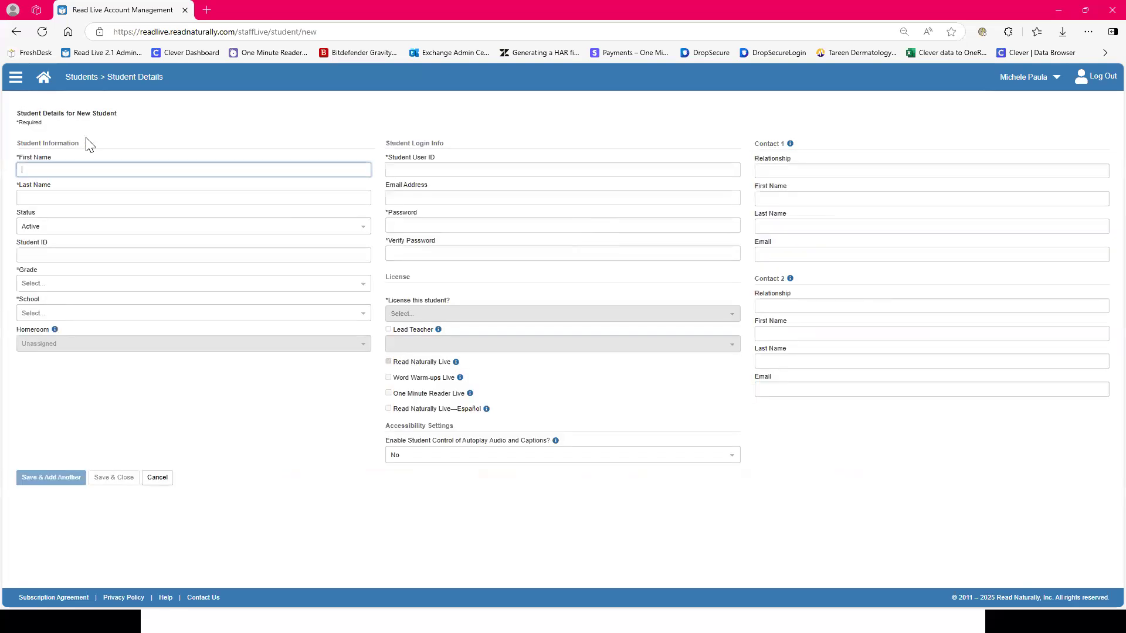
click(74, 165)
drag(74, 164, 3, 160)
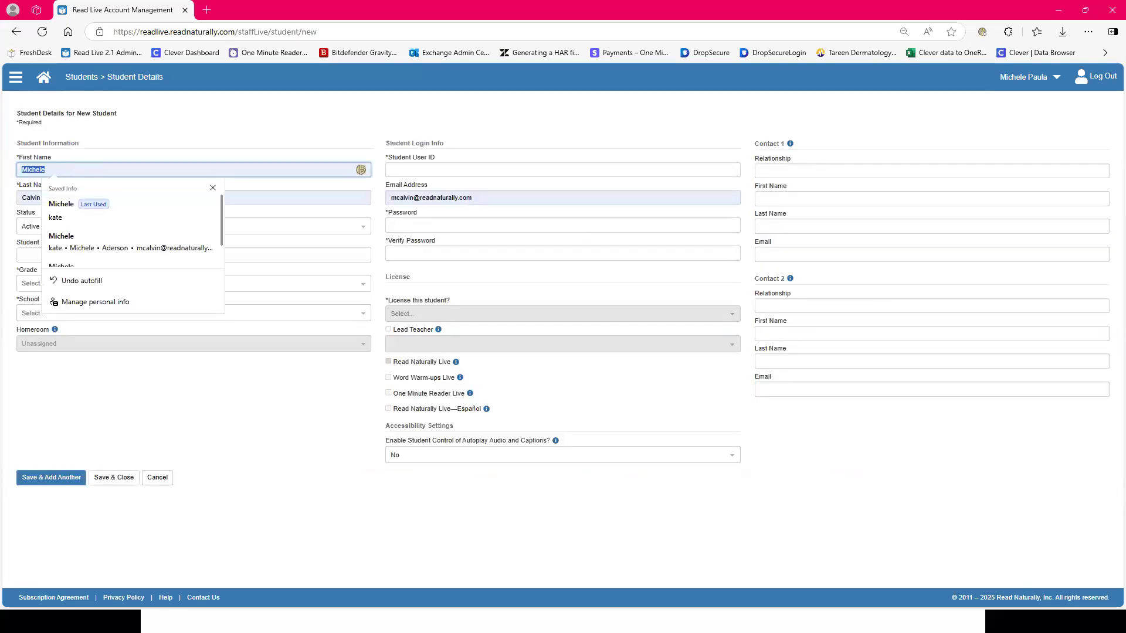
text(Jake)
key(Tab)
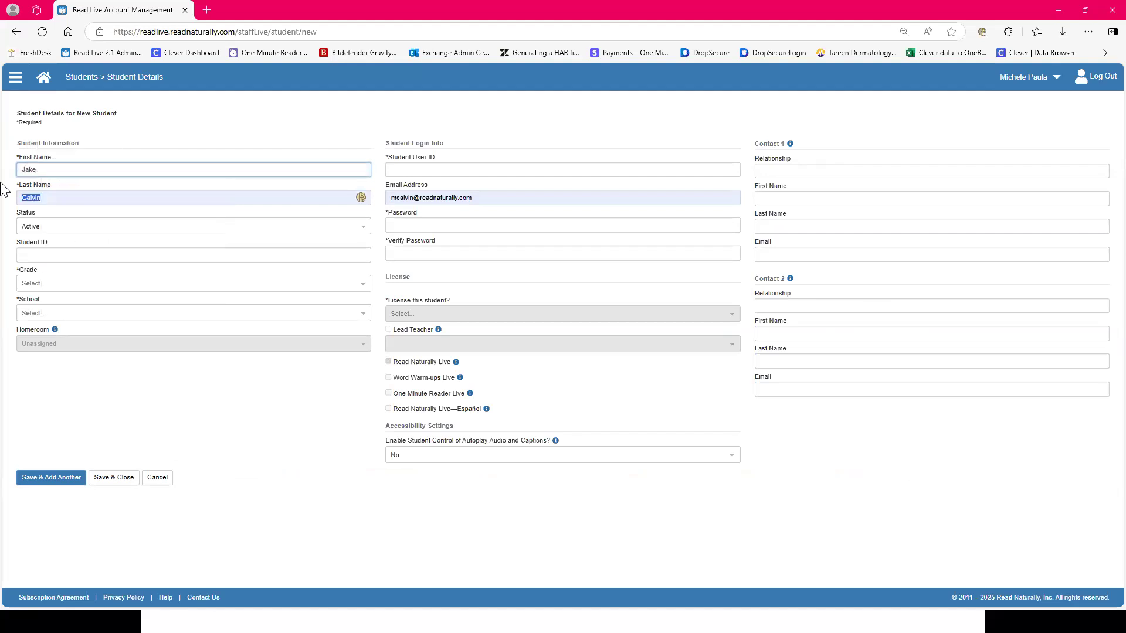
text(Jus)
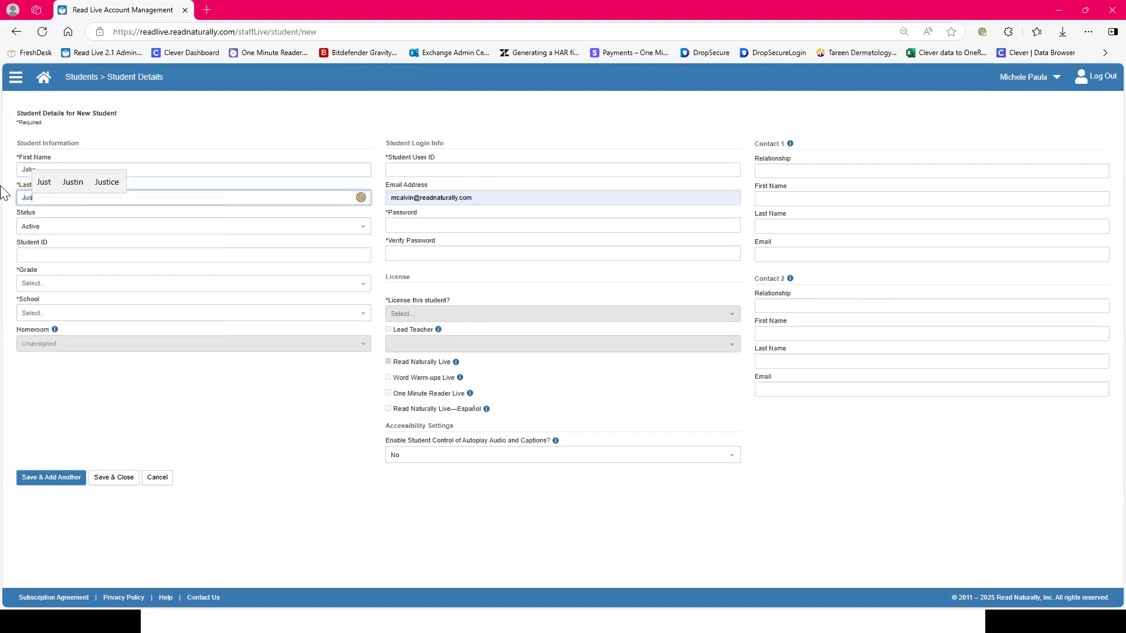
key(BackSpace)
key(BackSpace)
text(okes)
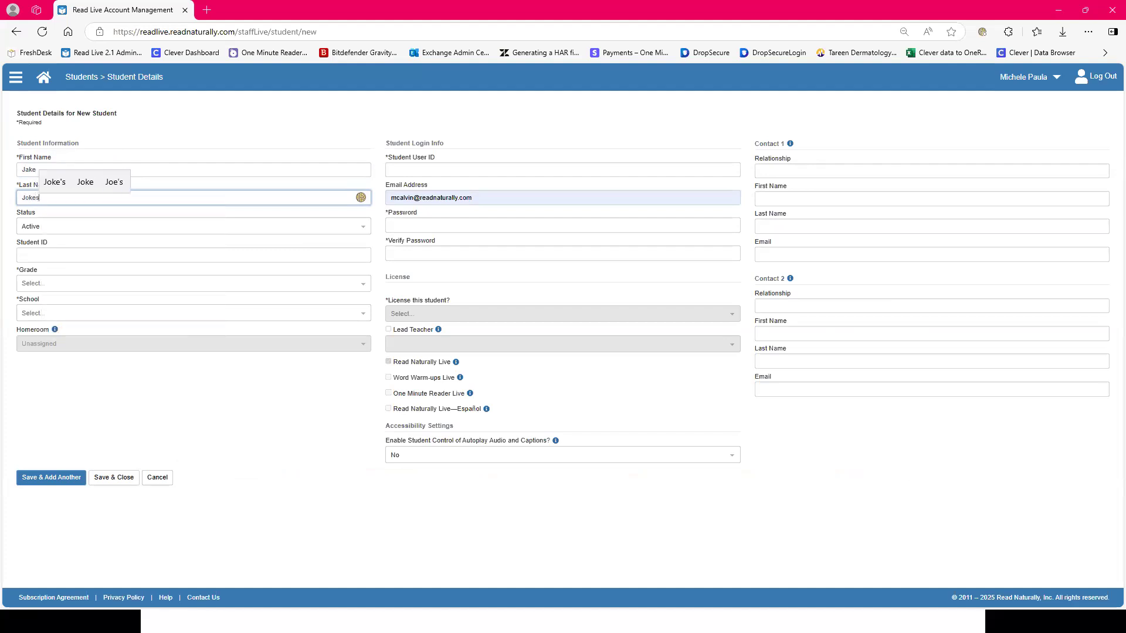
key(Tab)
key(Tab)
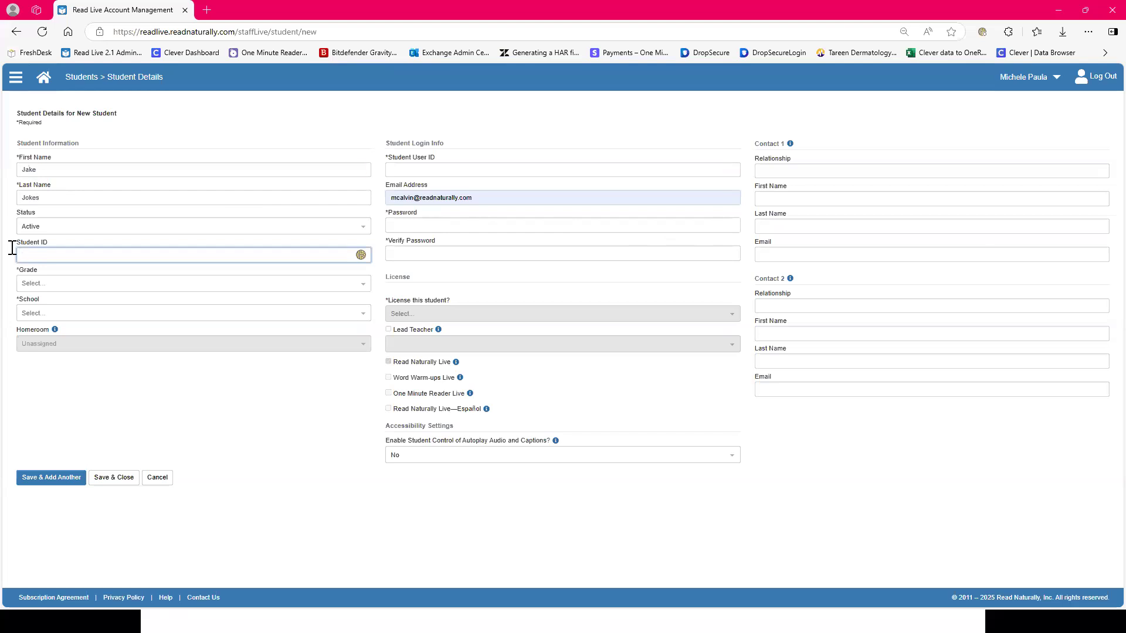
- Set the new student's grade to 4 and school to My School
click(29, 284)
click(31, 366)
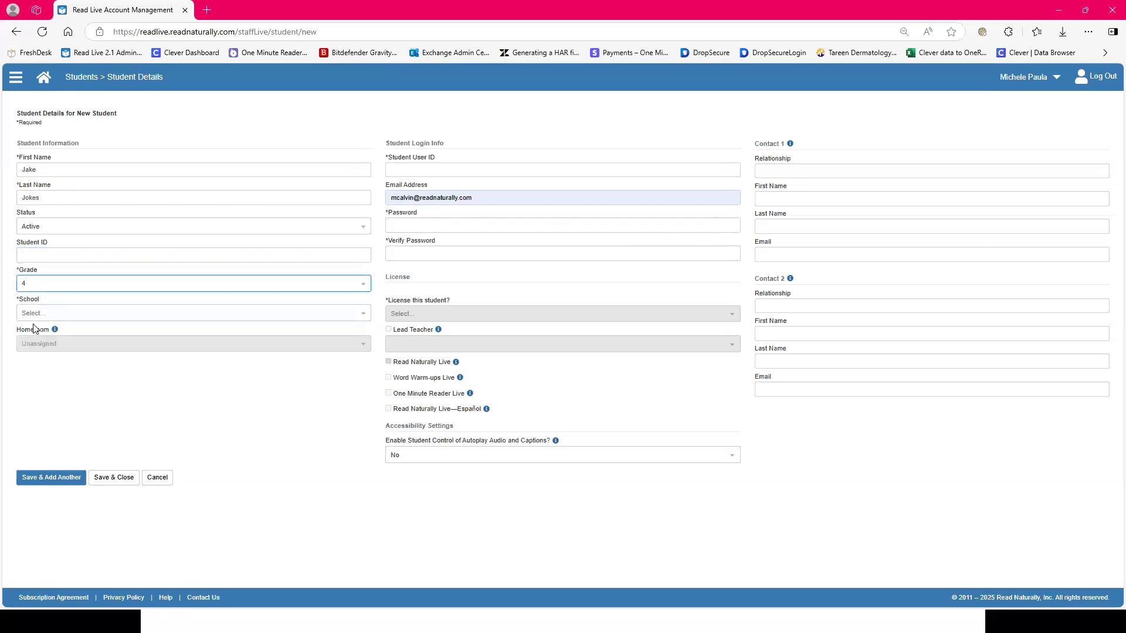
click(33, 314)
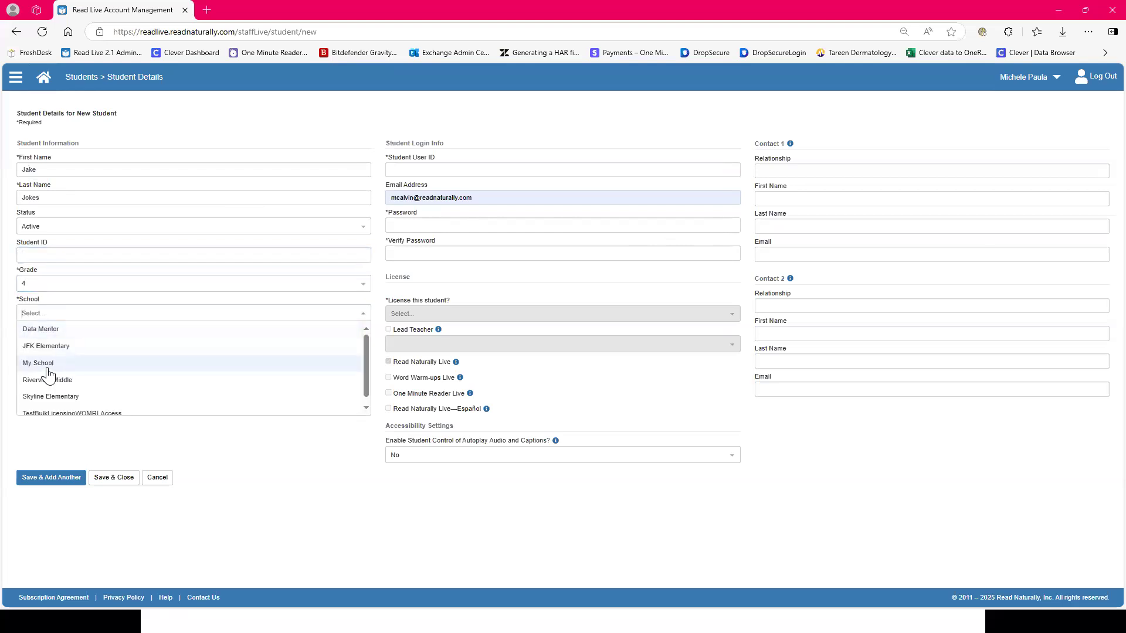
click(67, 366)
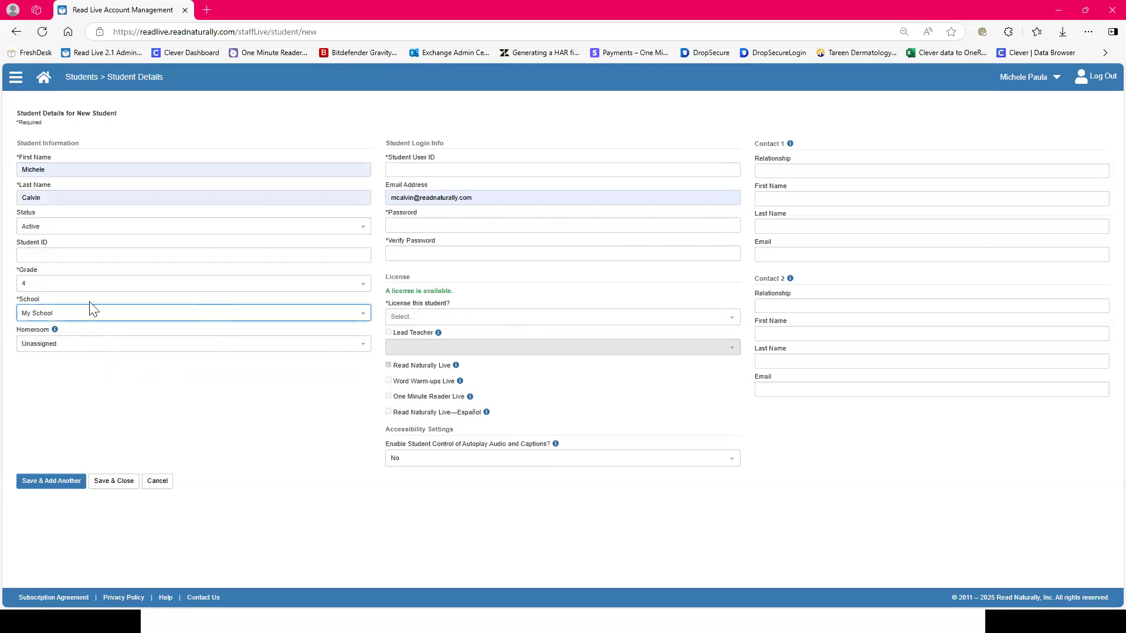
click(430, 174)
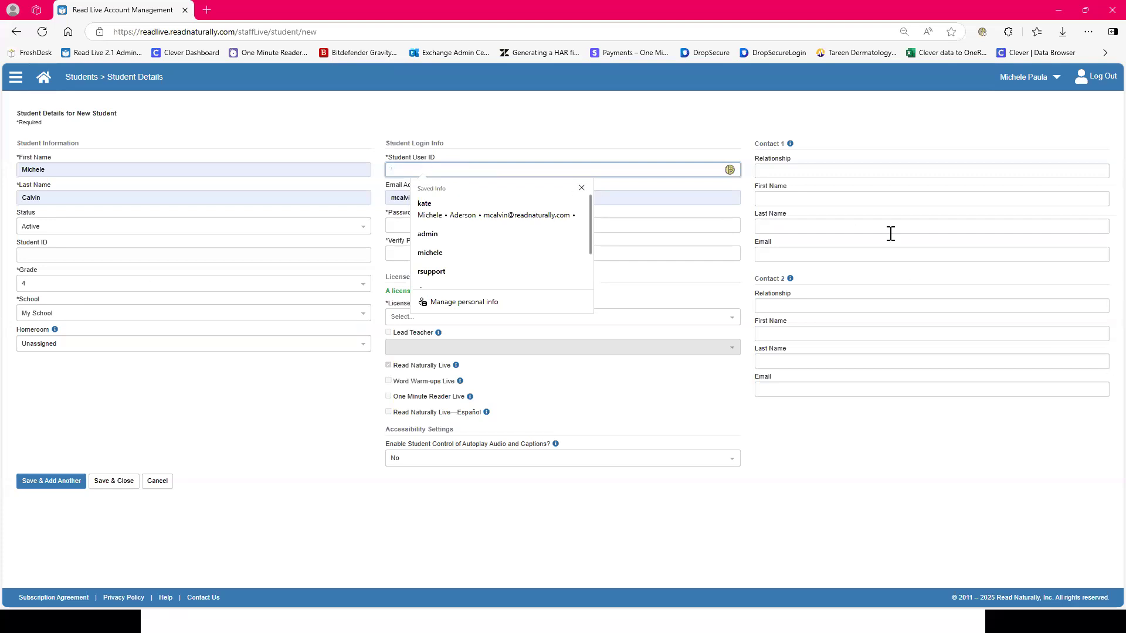
- Fill in the student's first and last name, user ID and passwords, clearing the autofilled email
double_click(85, 169)
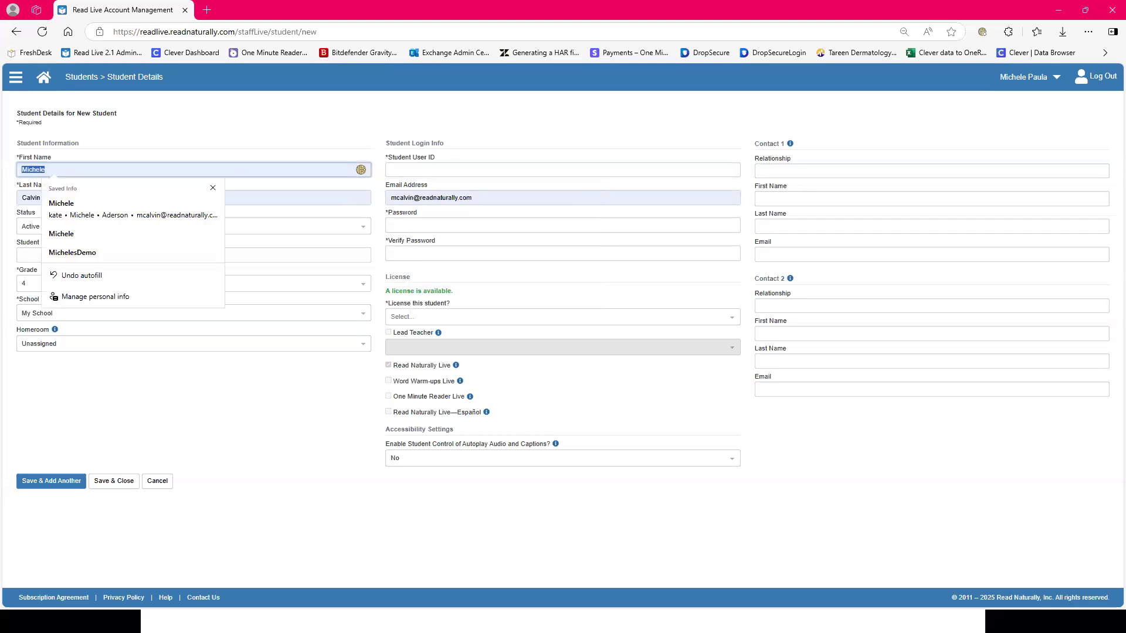
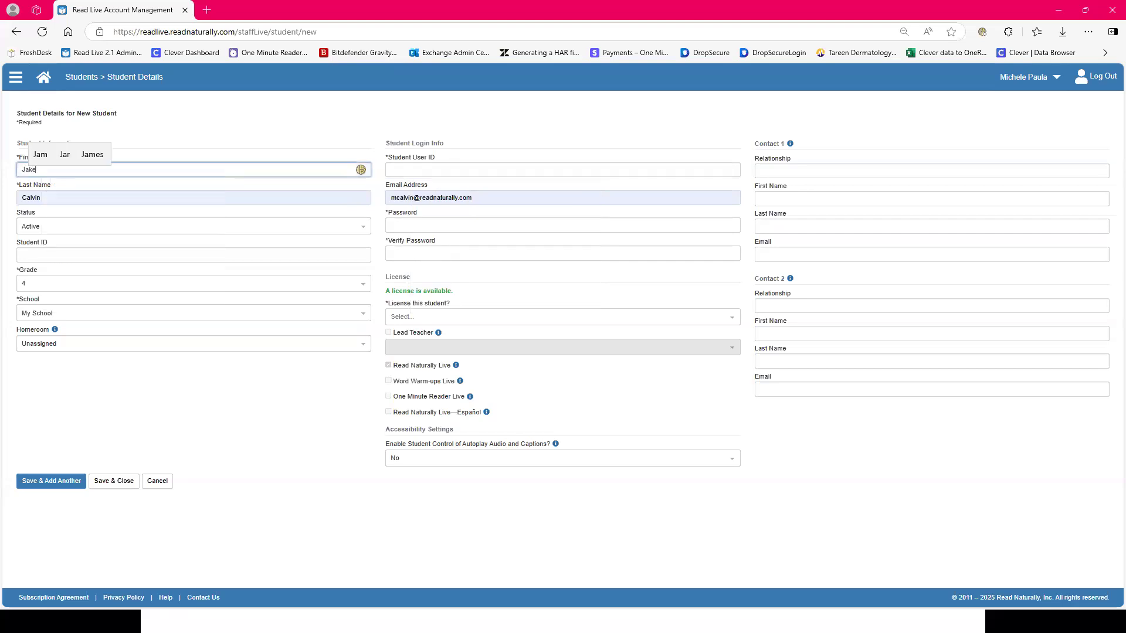
key(Tab)
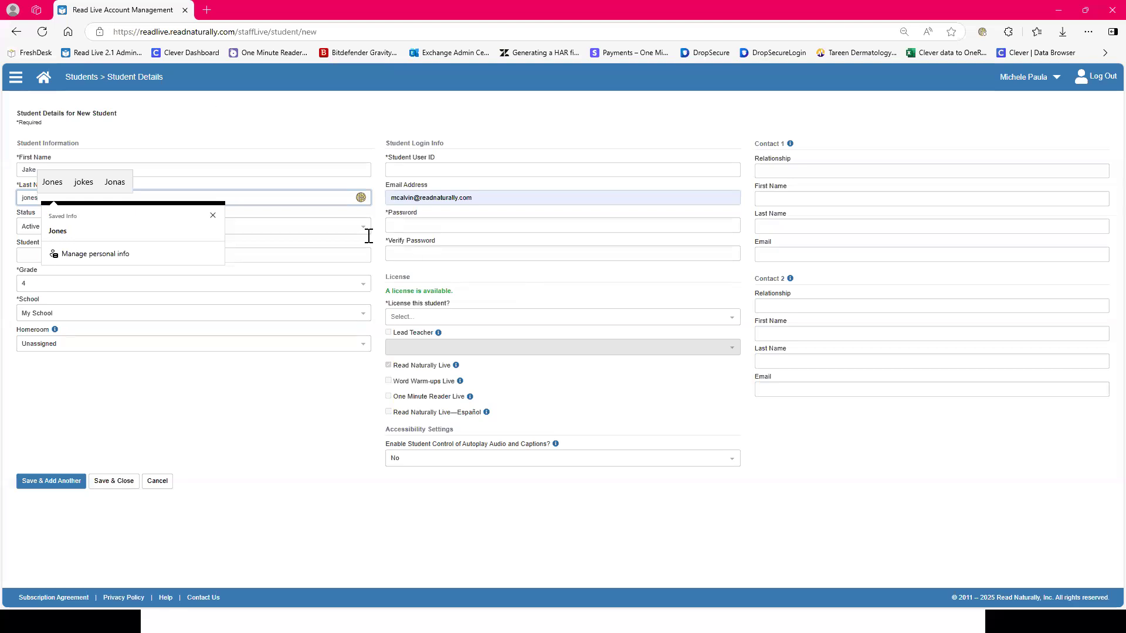
click(443, 118)
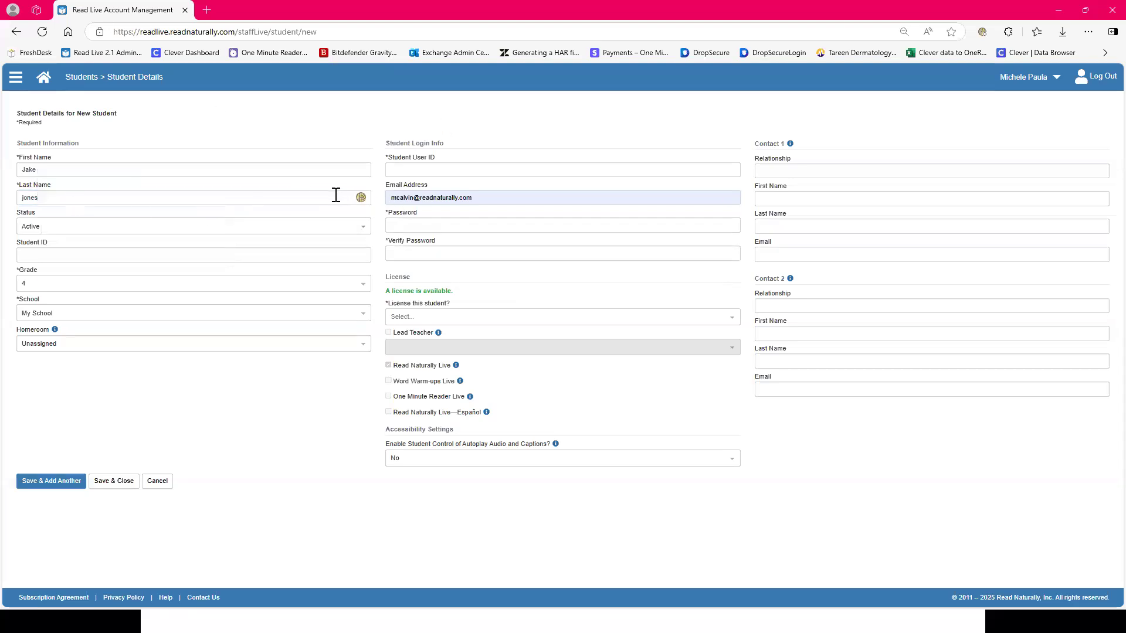
click(408, 170)
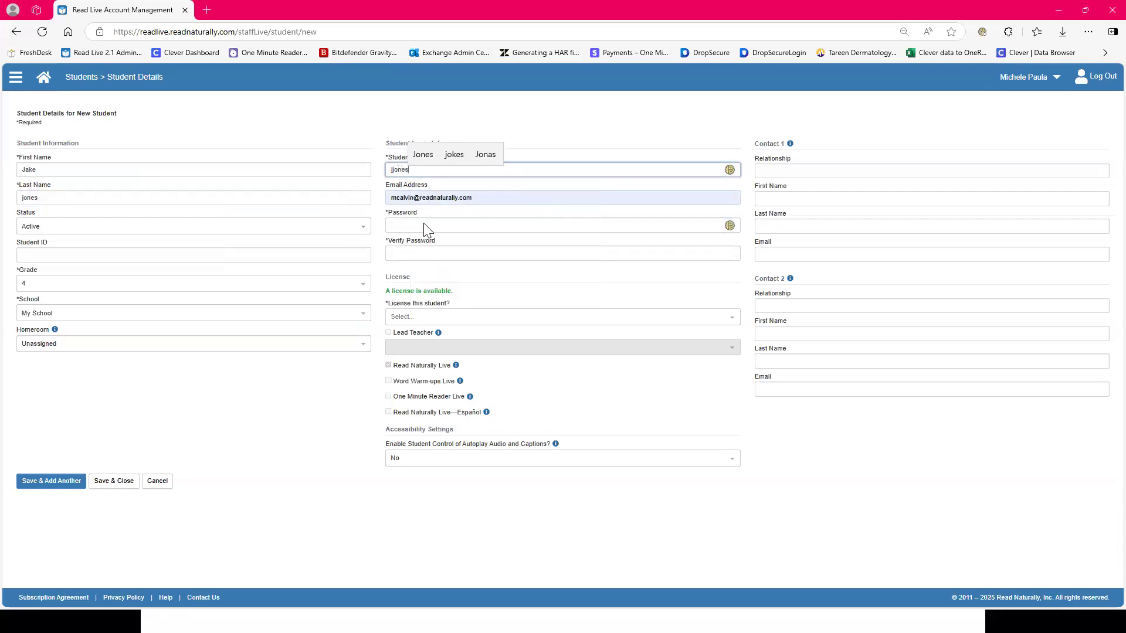
click(500, 197)
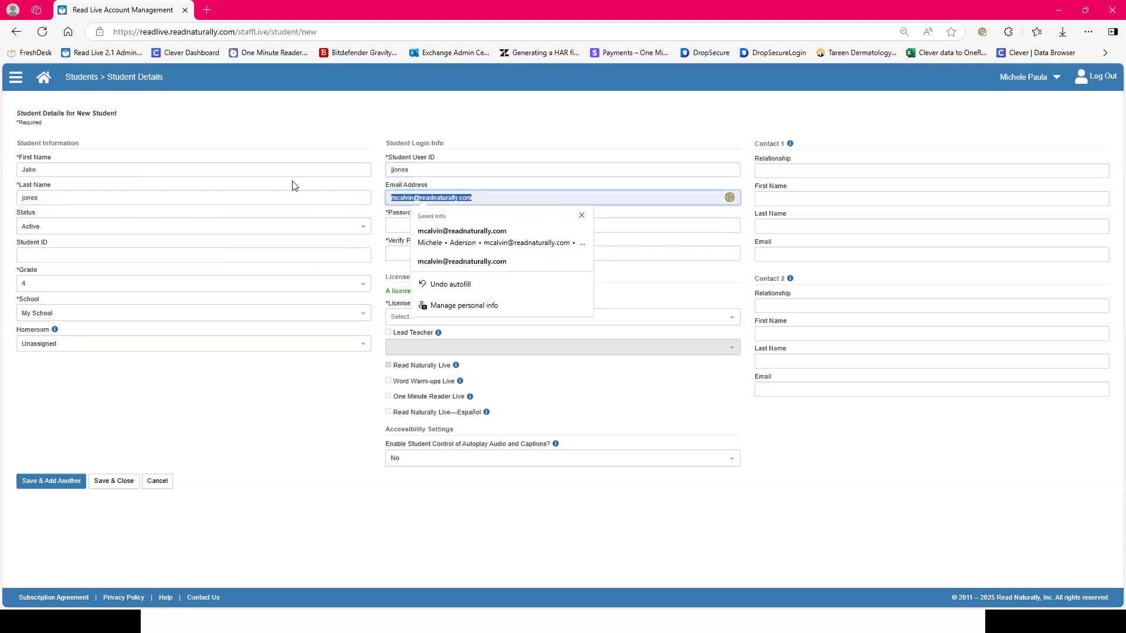
key(BackSpace)
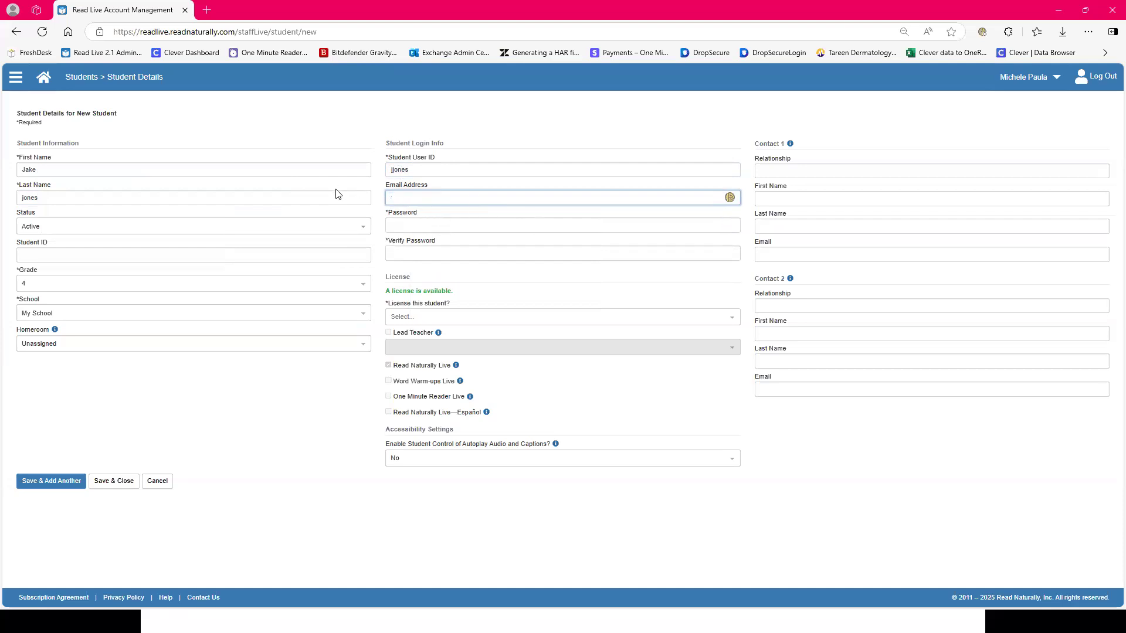
click(403, 222)
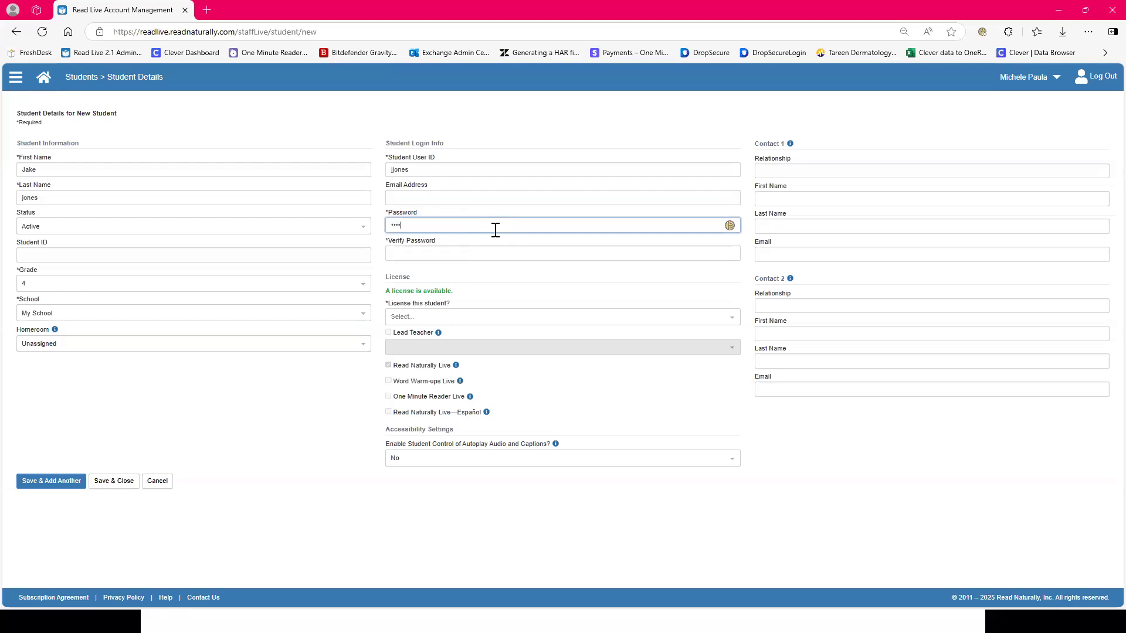
key(Tab)
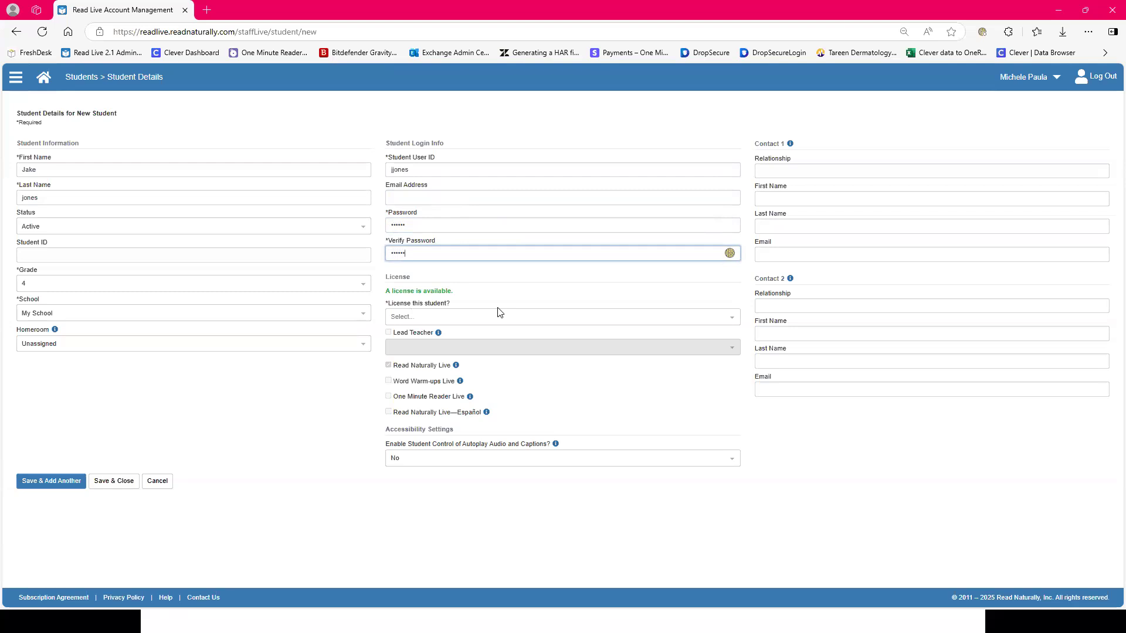
- Set the student's License to Yes and assign a lead teacher
click(420, 317)
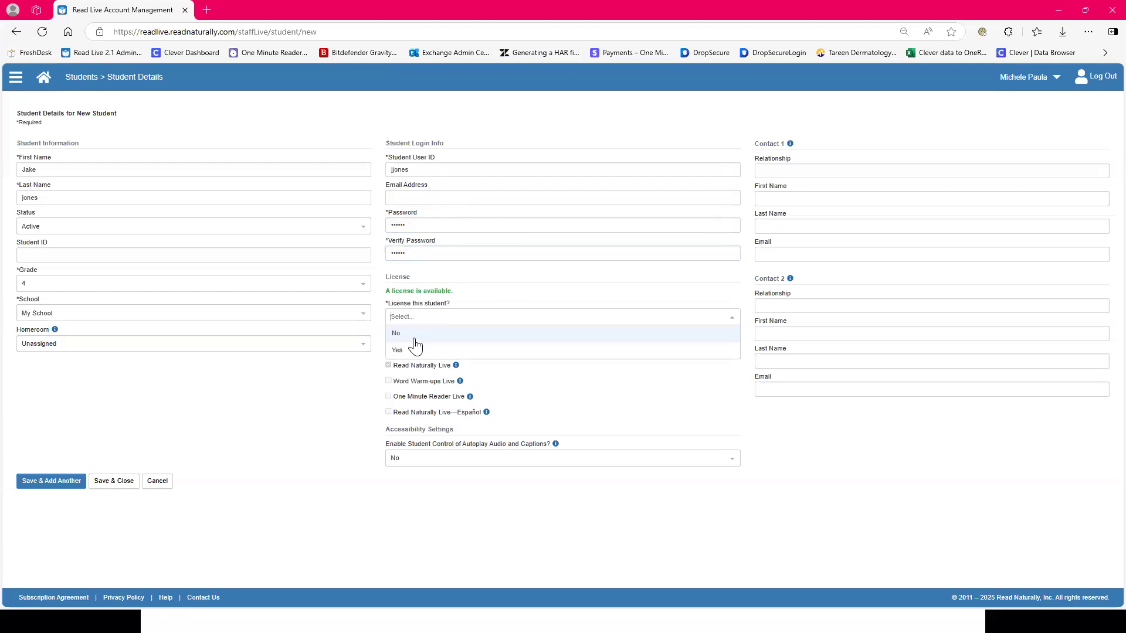
click(410, 351)
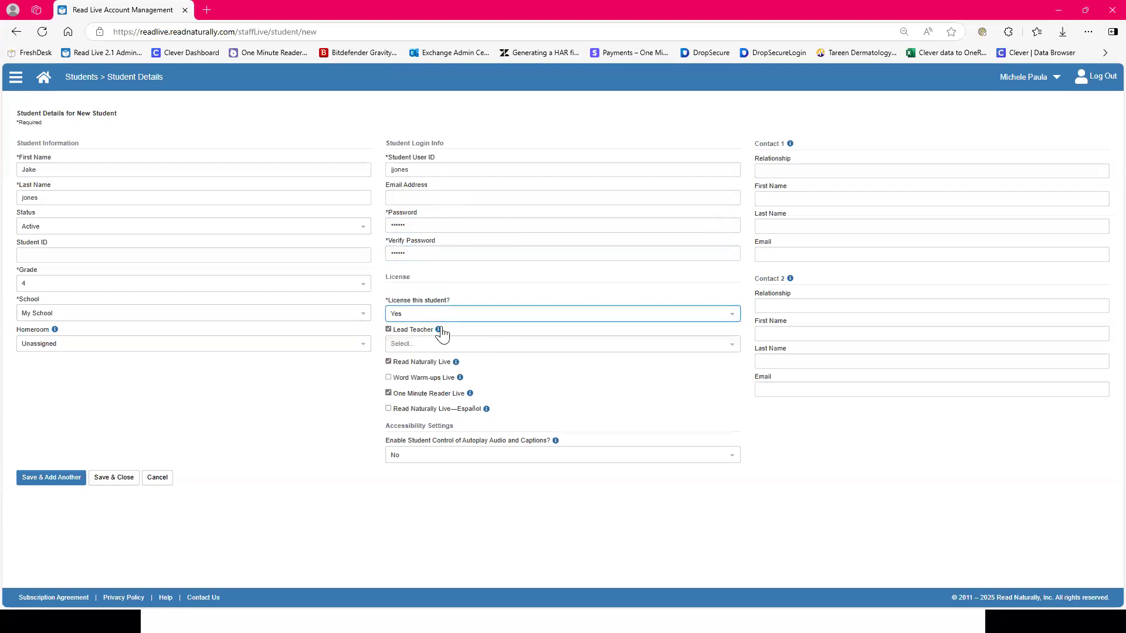
click(411, 344)
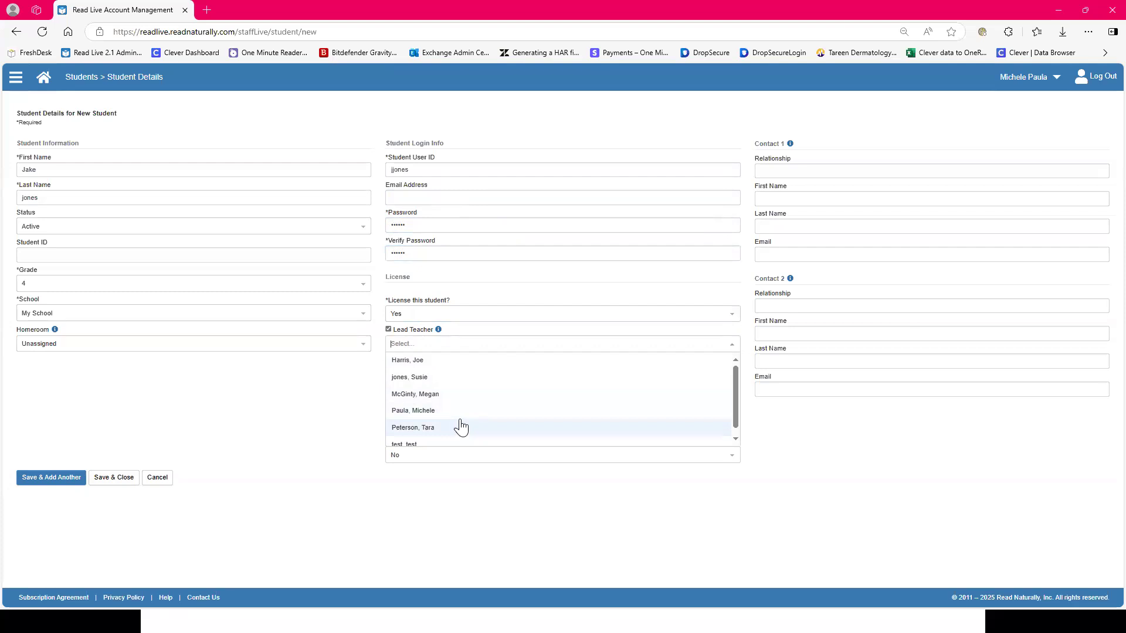
scroll(461, 426, down, 1)
click(447, 409)
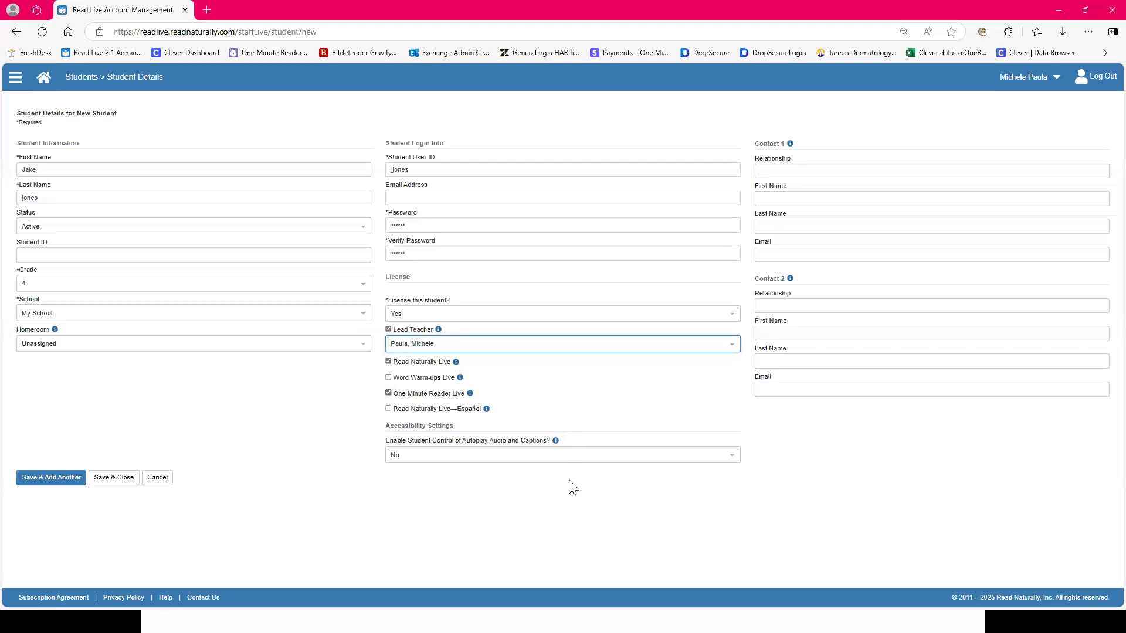
- Give the student Read Naturally Live, One Minute Reader Live and Word Warm-ups Live, then save
click(388, 378)
click(389, 393)
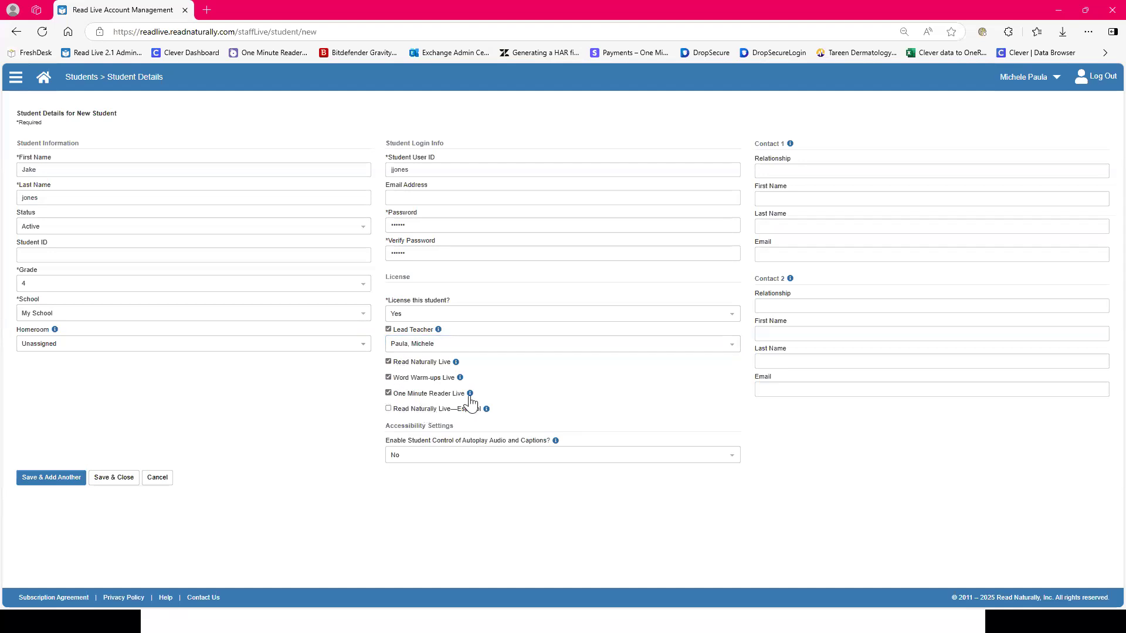
click(387, 393)
click(388, 362)
click(388, 393)
click(388, 361)
click(97, 481)
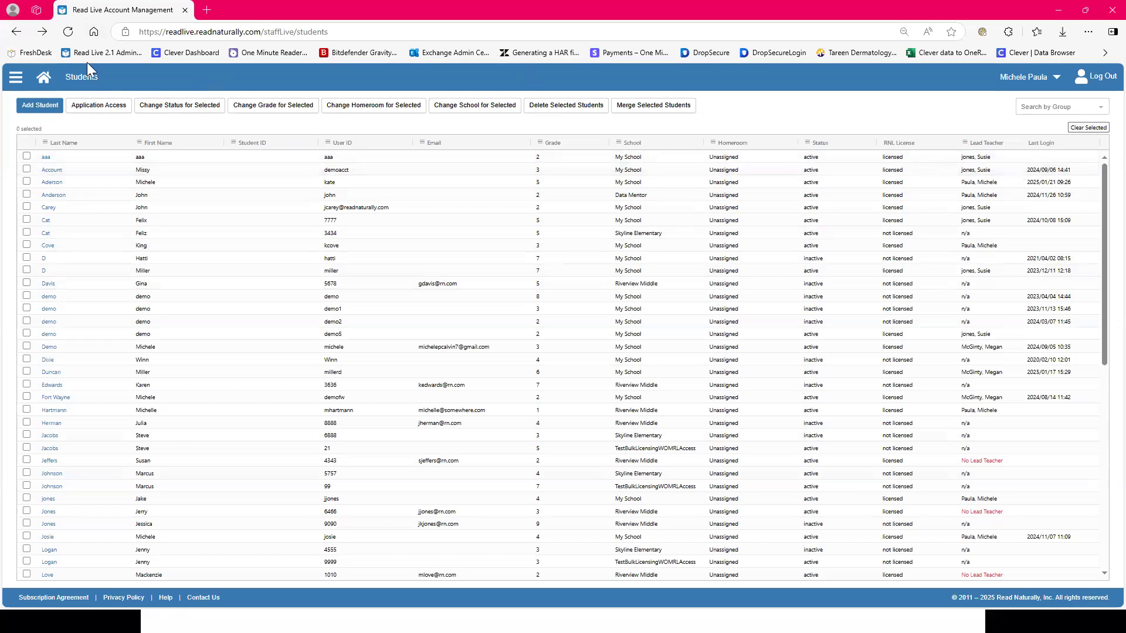
- Go from the home dashboard through Student Administration to the Student Import page
click(39, 82)
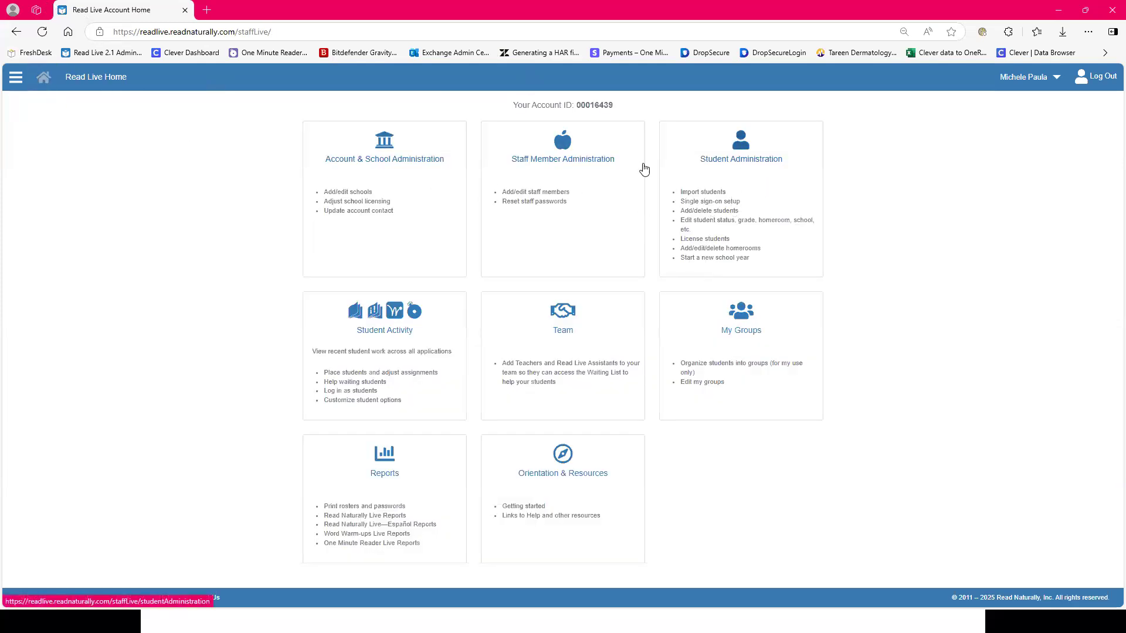
click(727, 181)
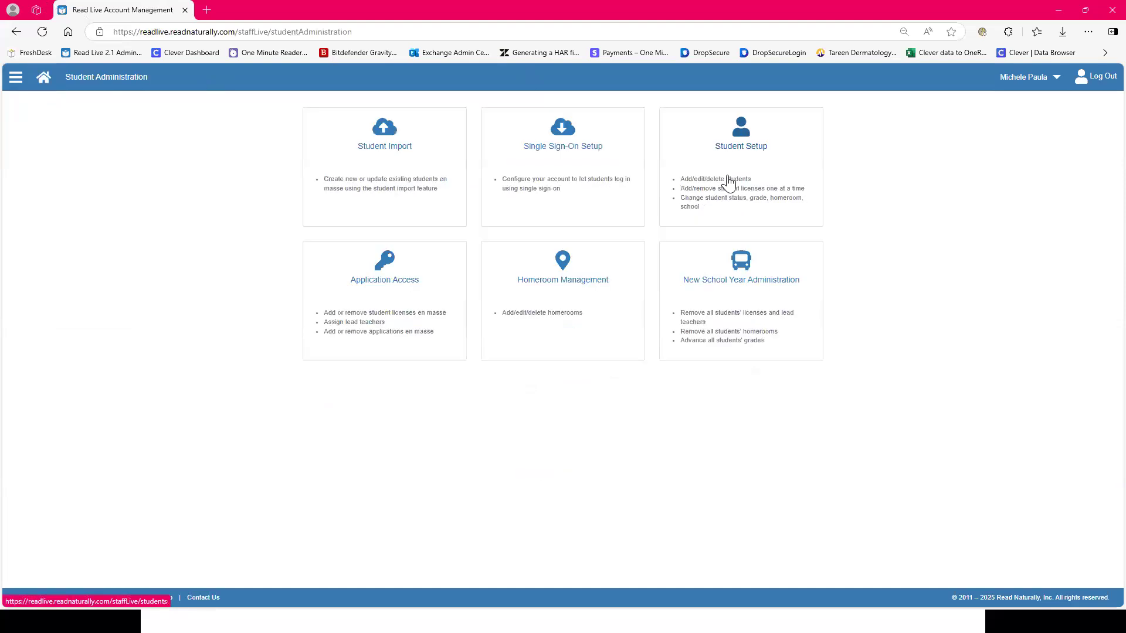
click(384, 146)
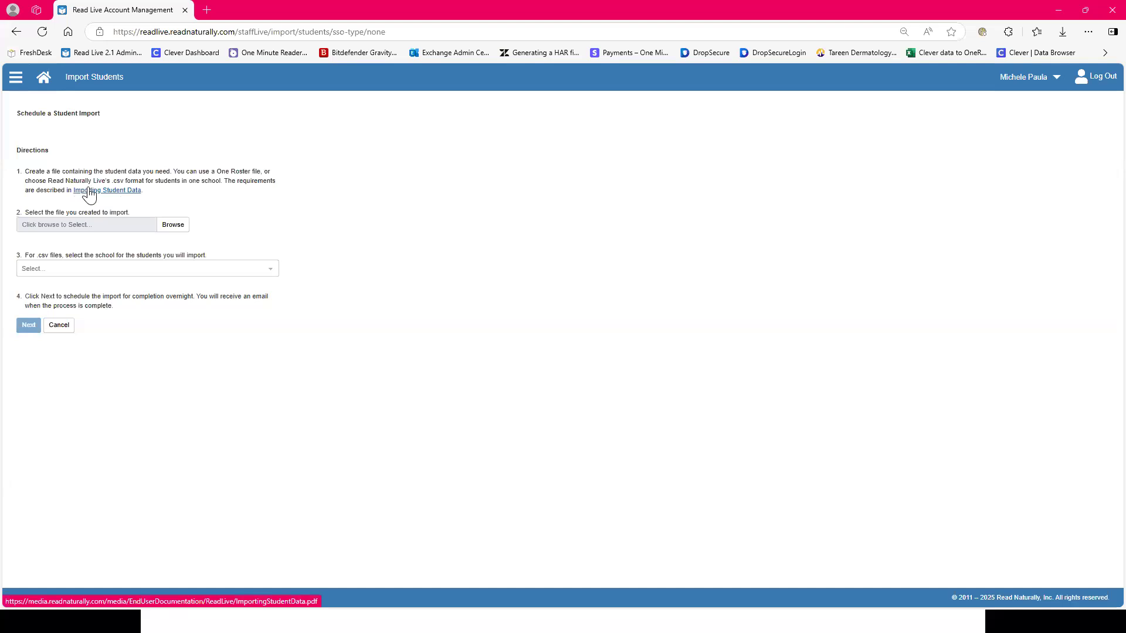
- Download the Read Live Import Template csv from page 2 of the Importing Student Data guide
click(112, 191)
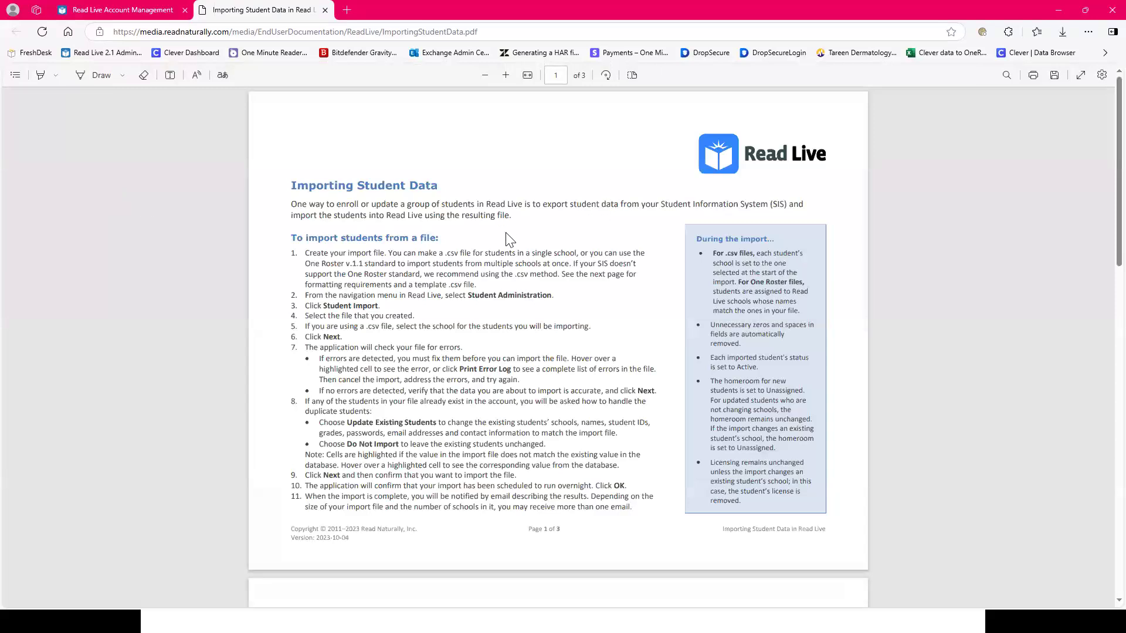
scroll(498, 240, down, 1)
scroll(499, 242, down, 2)
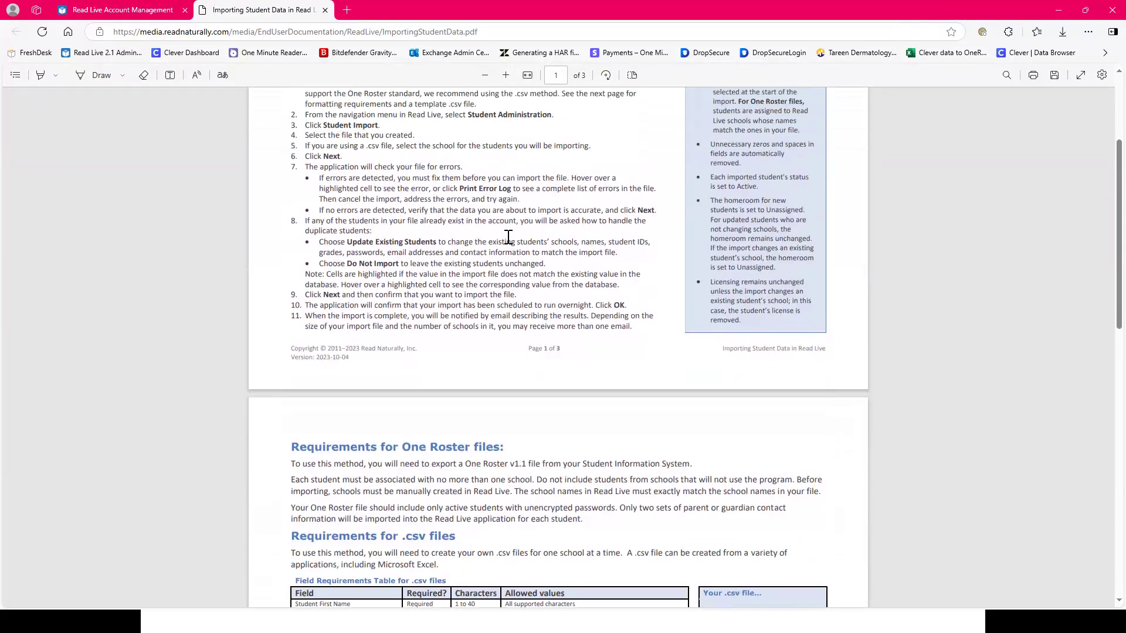
scroll(507, 237, down, 5)
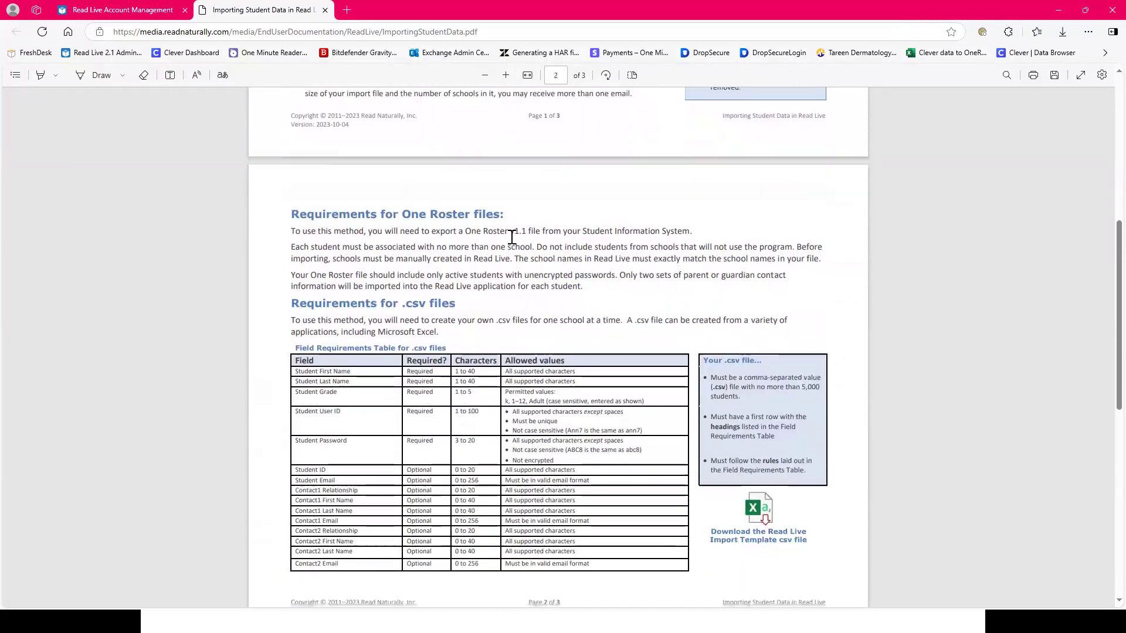
scroll(511, 237, down, 2)
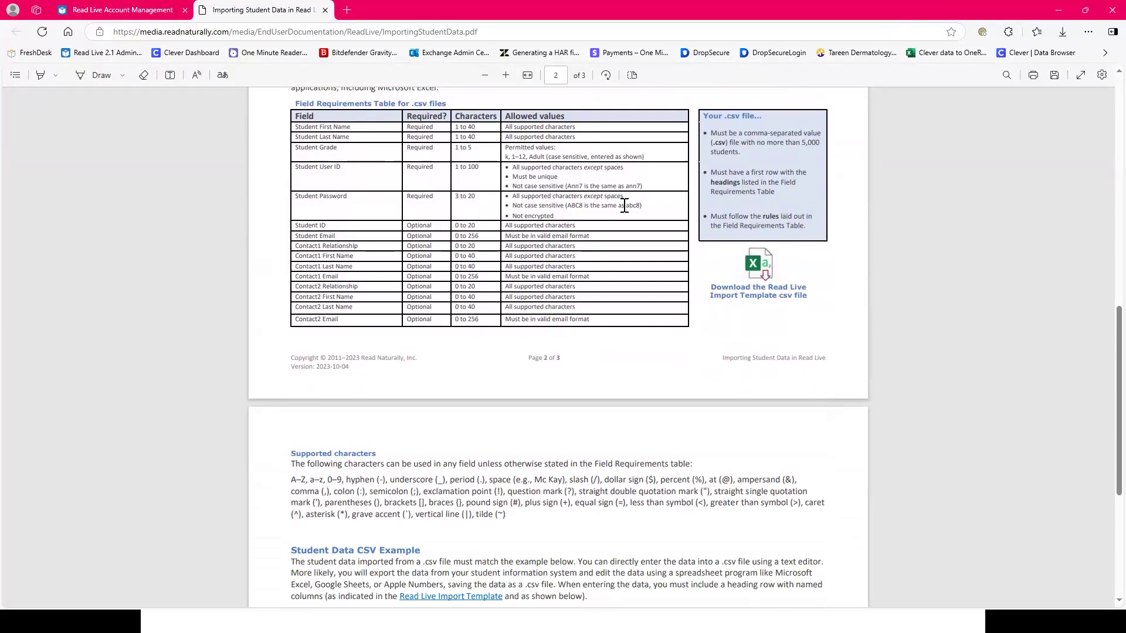
scroll(625, 205, down, 1)
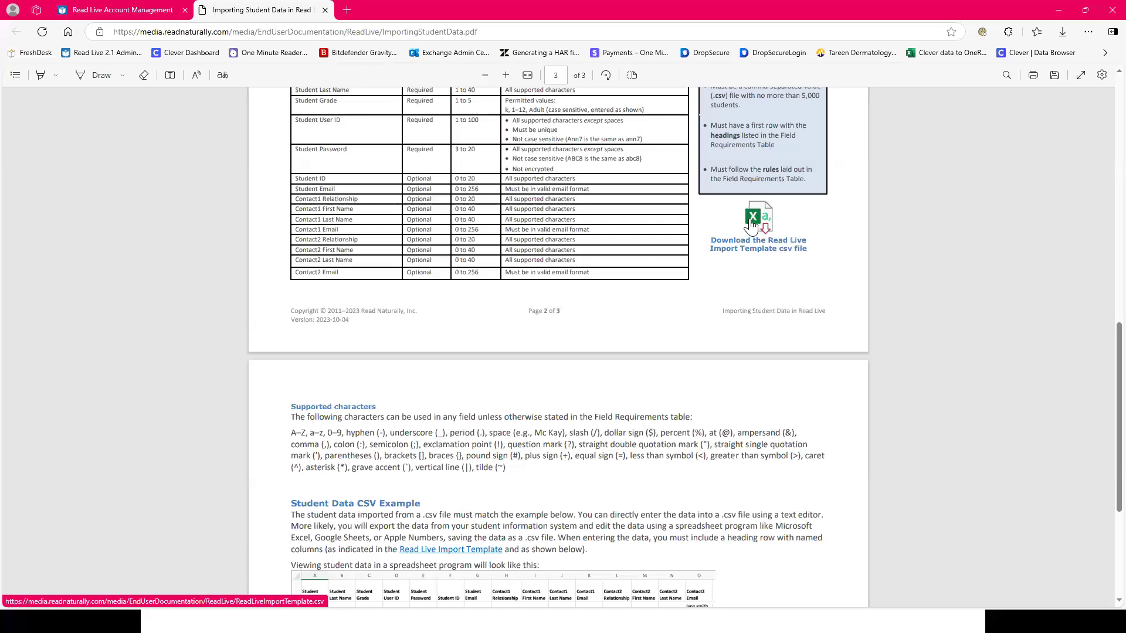
click(763, 218)
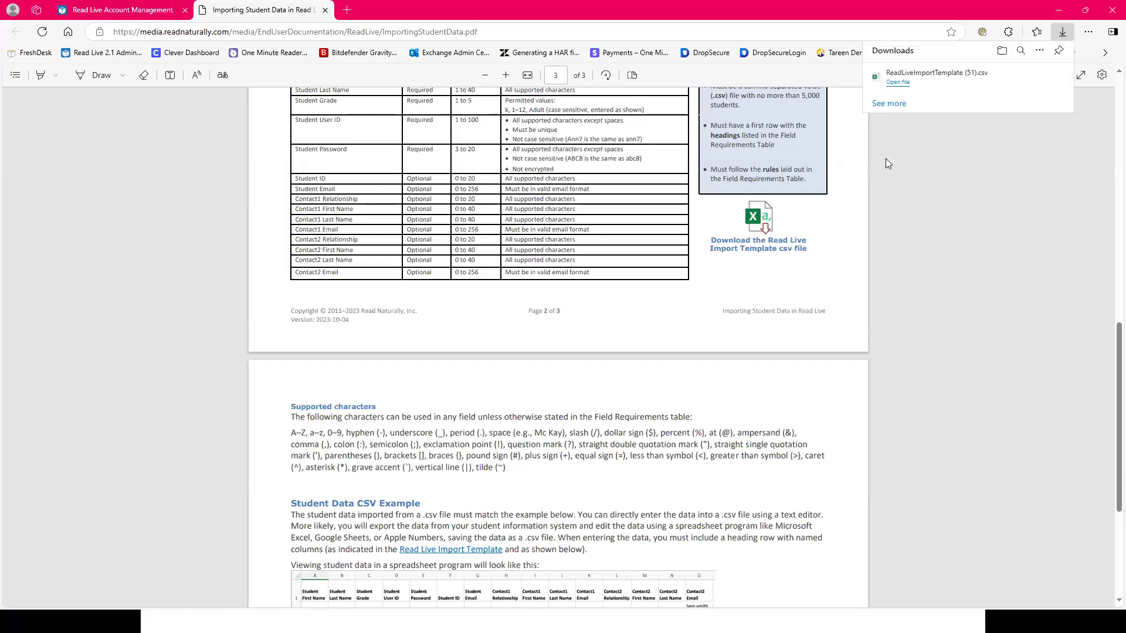
- Open ReadLiveImportTemplate (51).csv in Excel with the window maximized
click(897, 83)
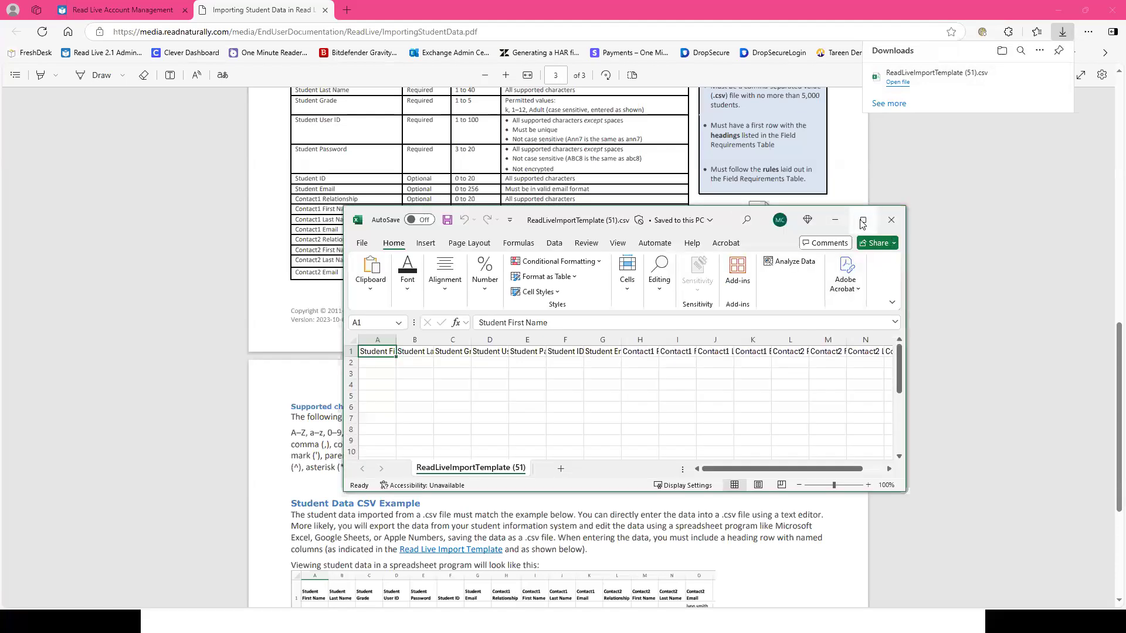
click(862, 222)
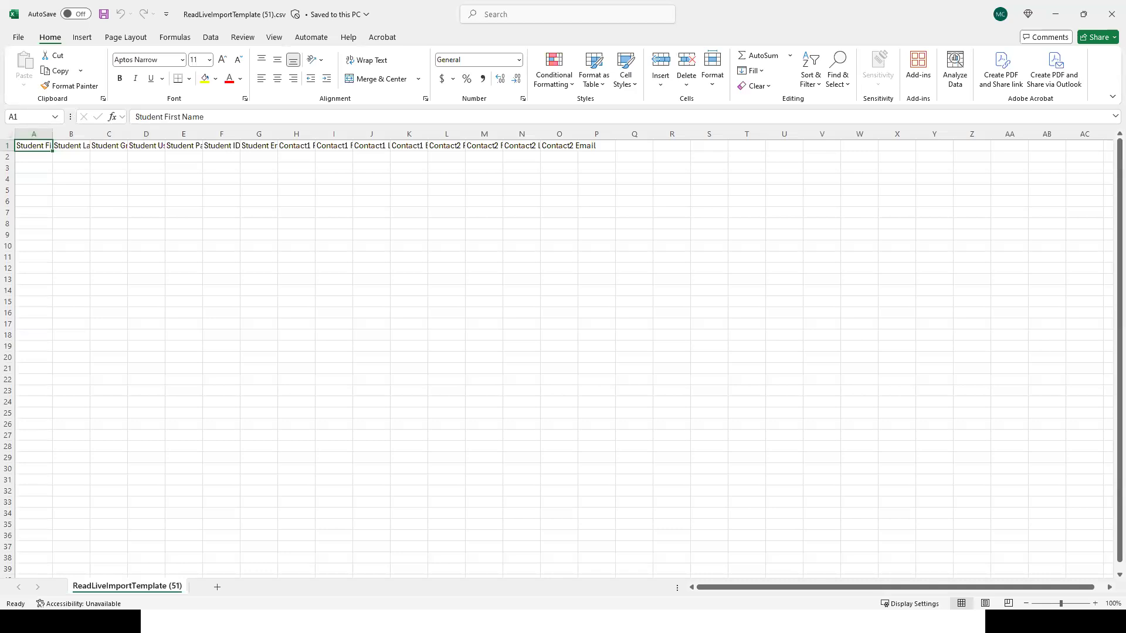
- AutoFit every worksheet column to its header text
click(11, 136)
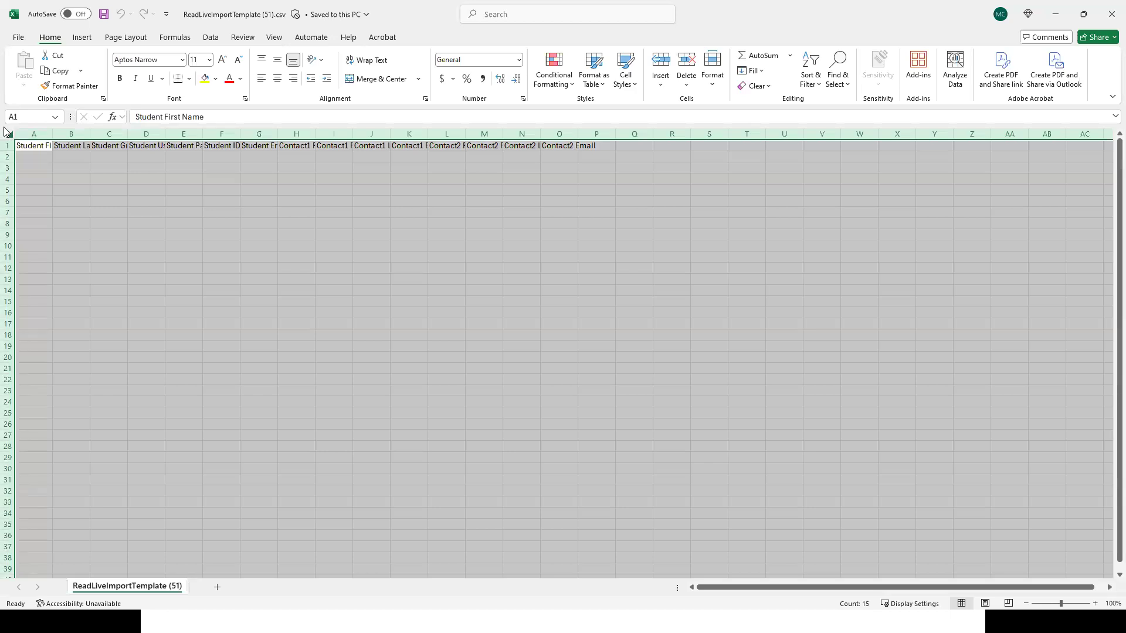
double_click(51, 129)
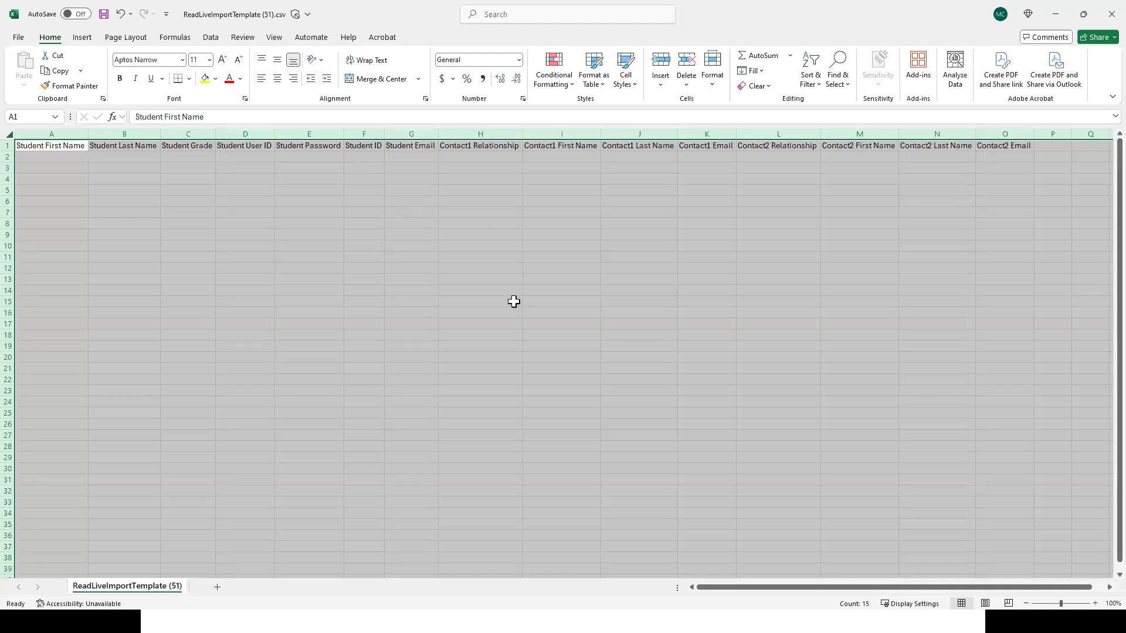
click(49, 168)
- Fill the Student First Name, Last Name, Grade and User ID headers (A1–D1) yellow
click(48, 146)
click(212, 83)
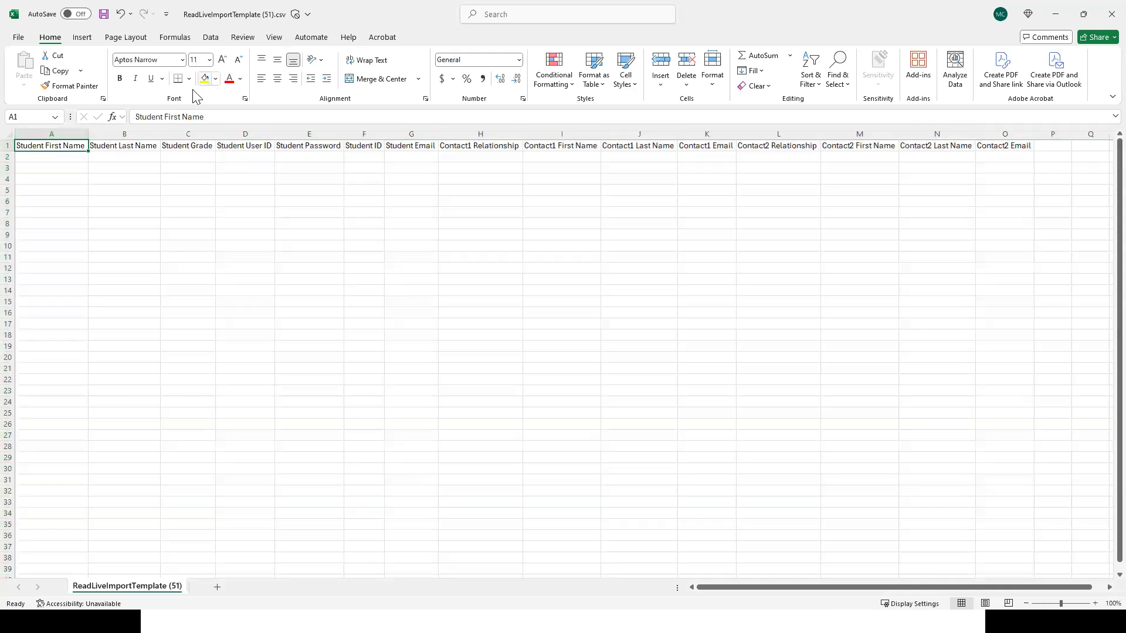
click(118, 144)
click(207, 79)
drag(196, 154, 203, 146)
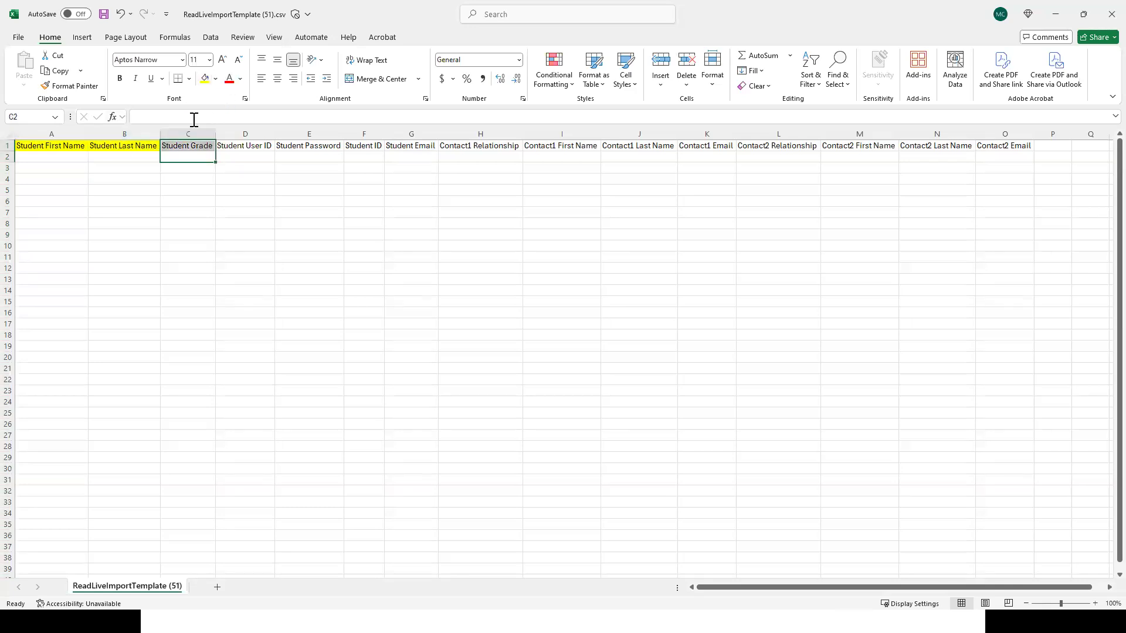
click(181, 153)
click(187, 148)
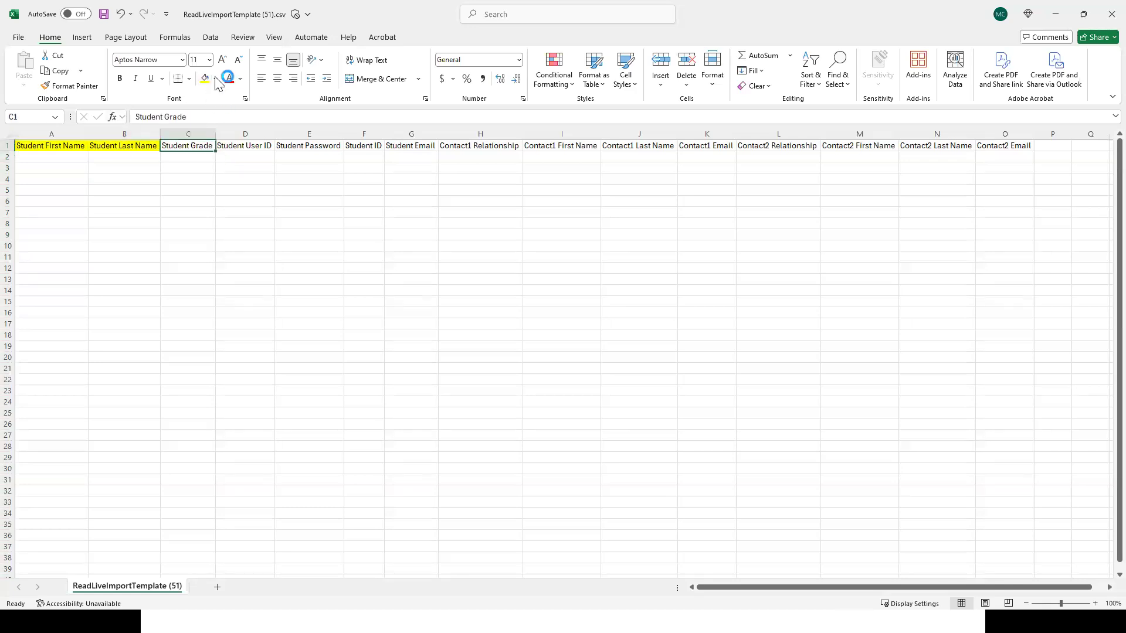
click(206, 79)
click(238, 147)
click(205, 78)
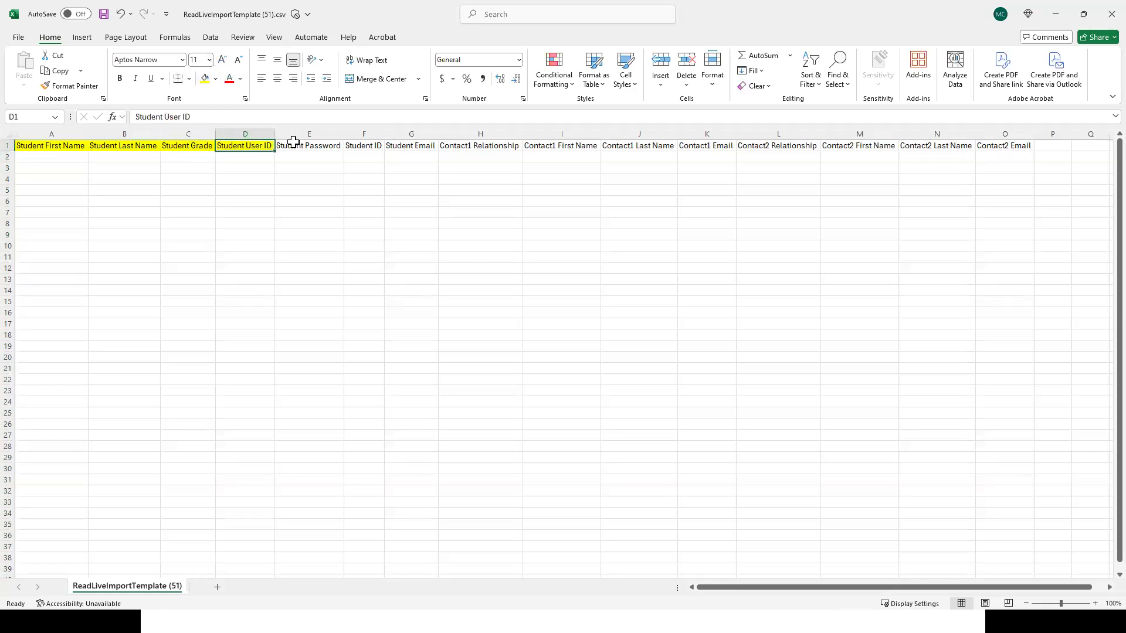
click(294, 145)
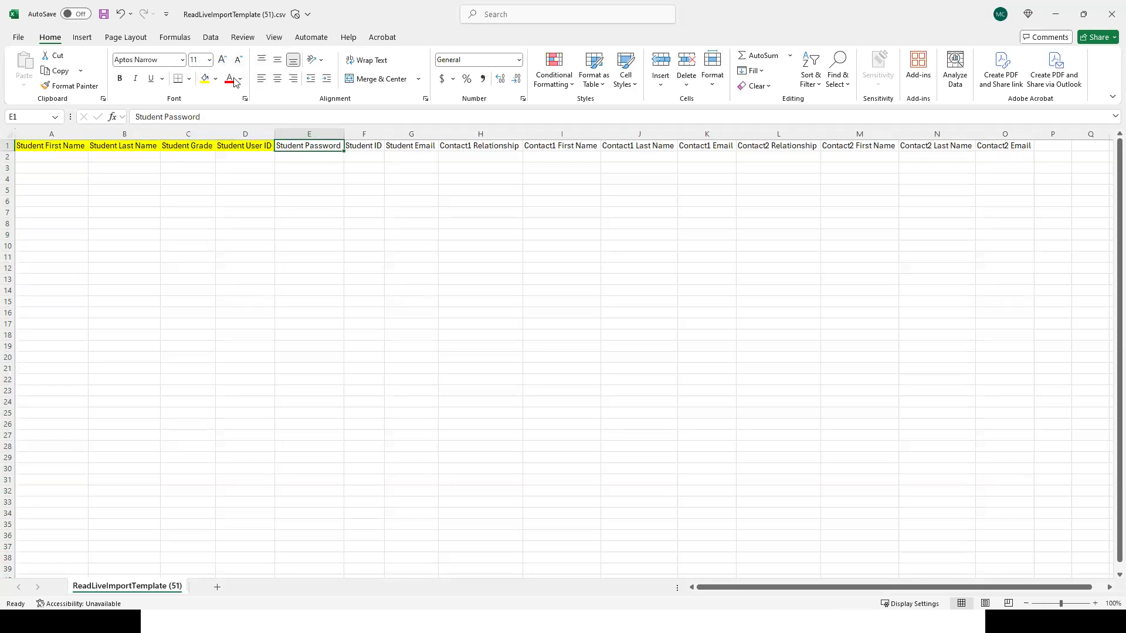
- Fill the Student Password (E1) and Student Email (G1) headers yellow, leaving Student ID unfilled
click(205, 78)
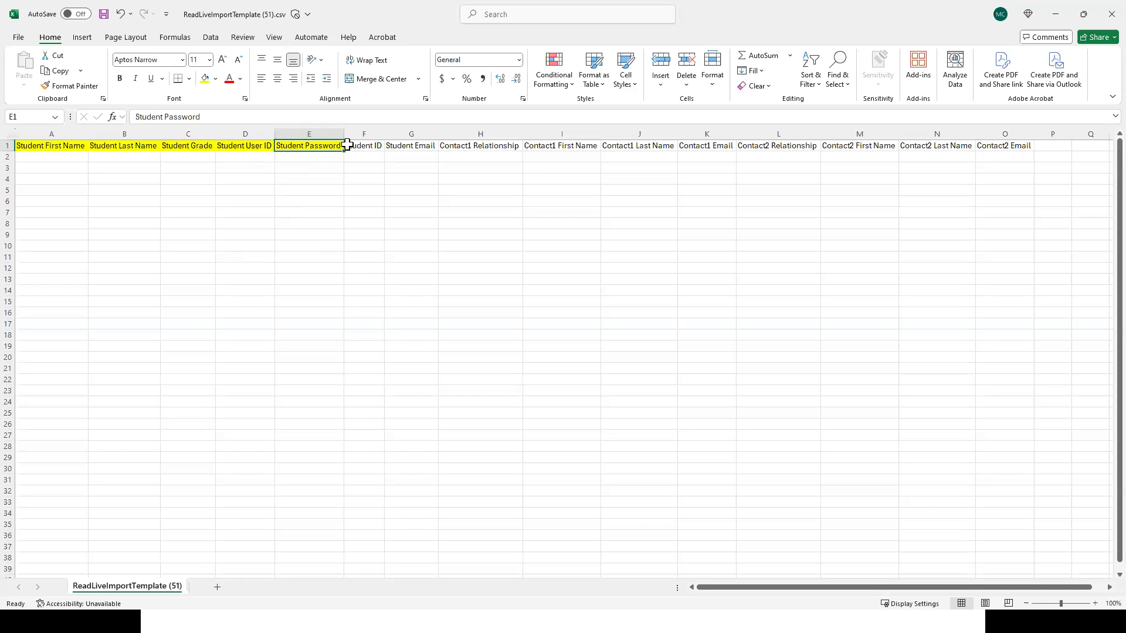
click(418, 146)
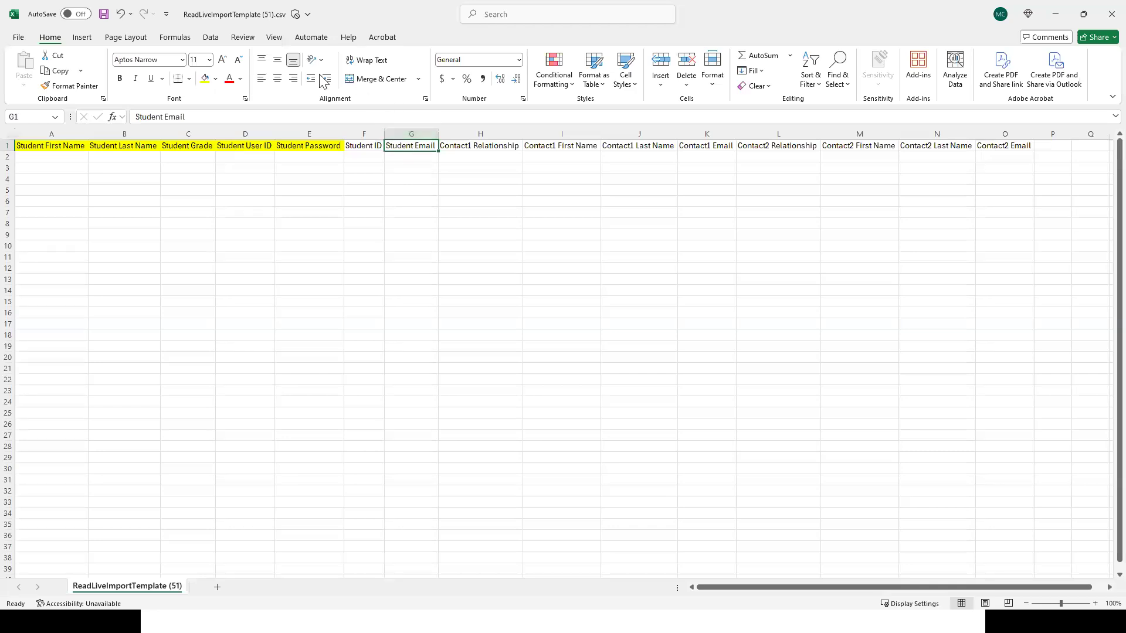
click(206, 78)
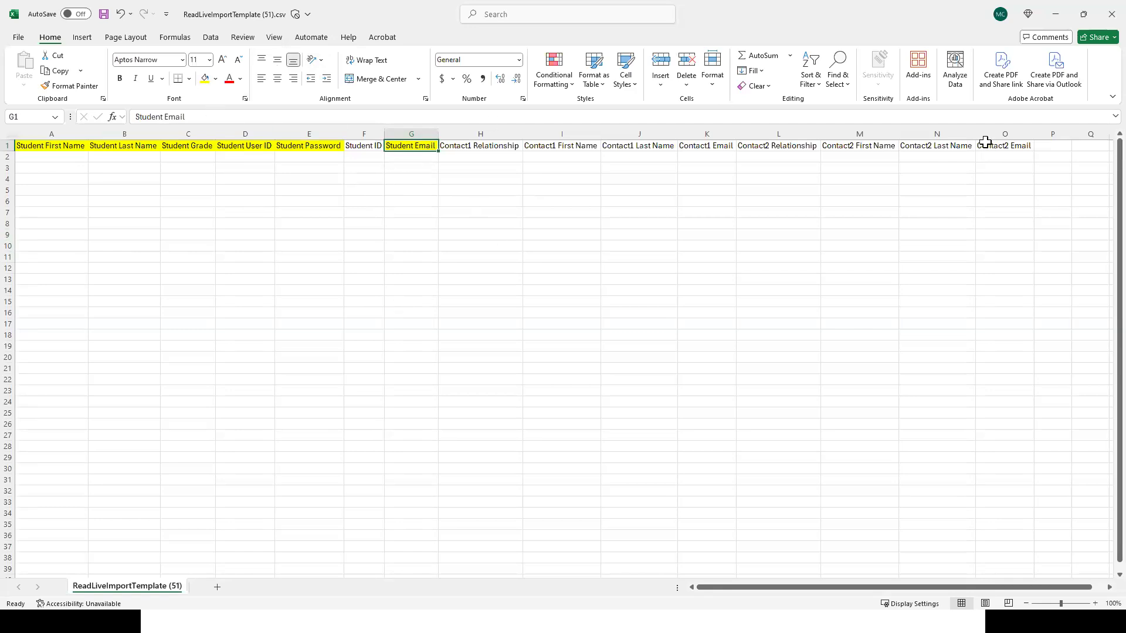
- Back on Read Live's Import Students page, choose ImportWithoutError.csv as the import file
click(1058, 18)
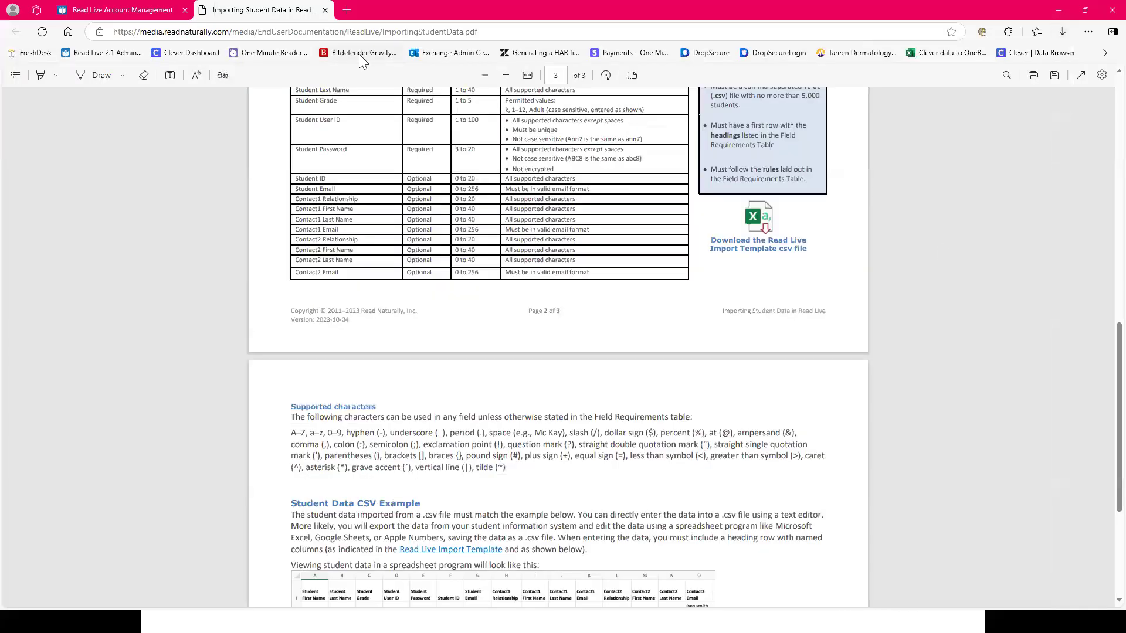
click(146, 14)
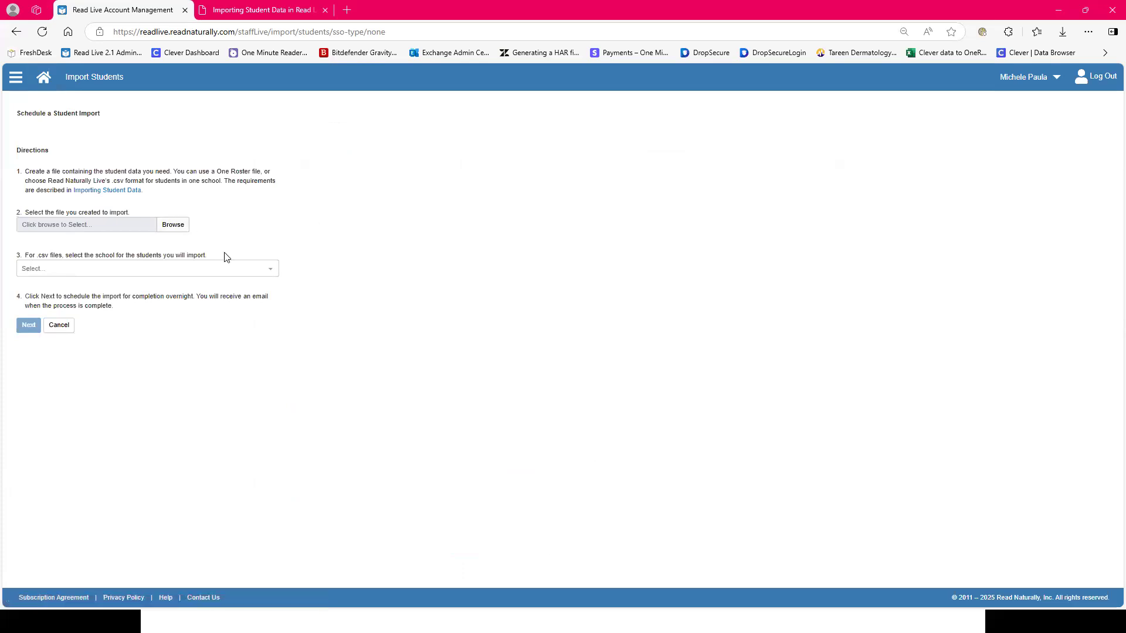
click(173, 229)
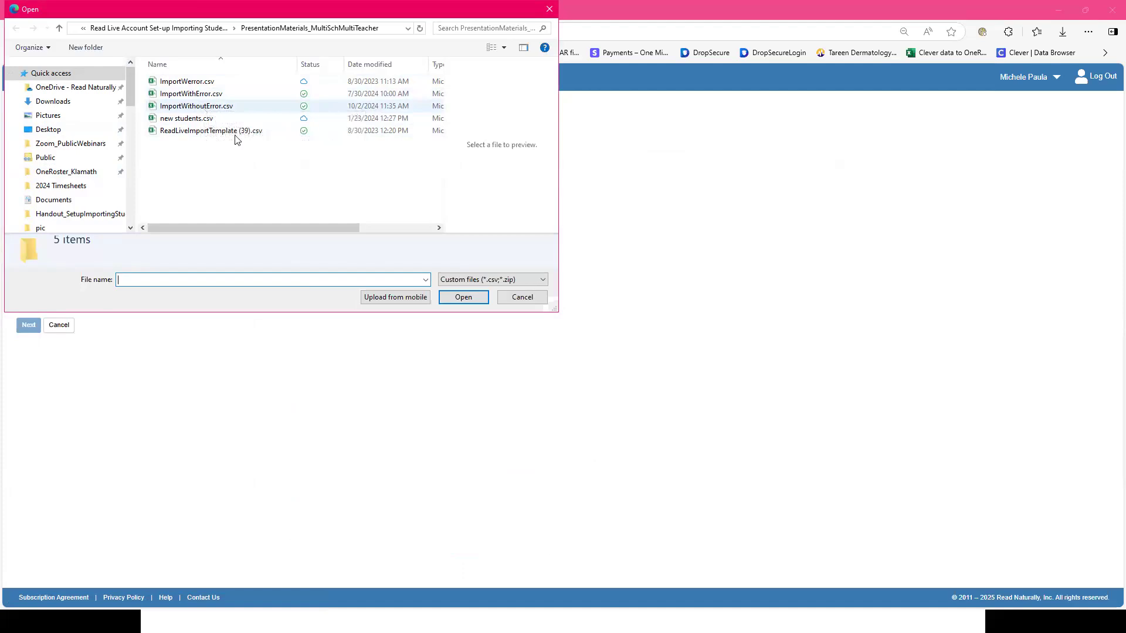
click(196, 105)
click(463, 297)
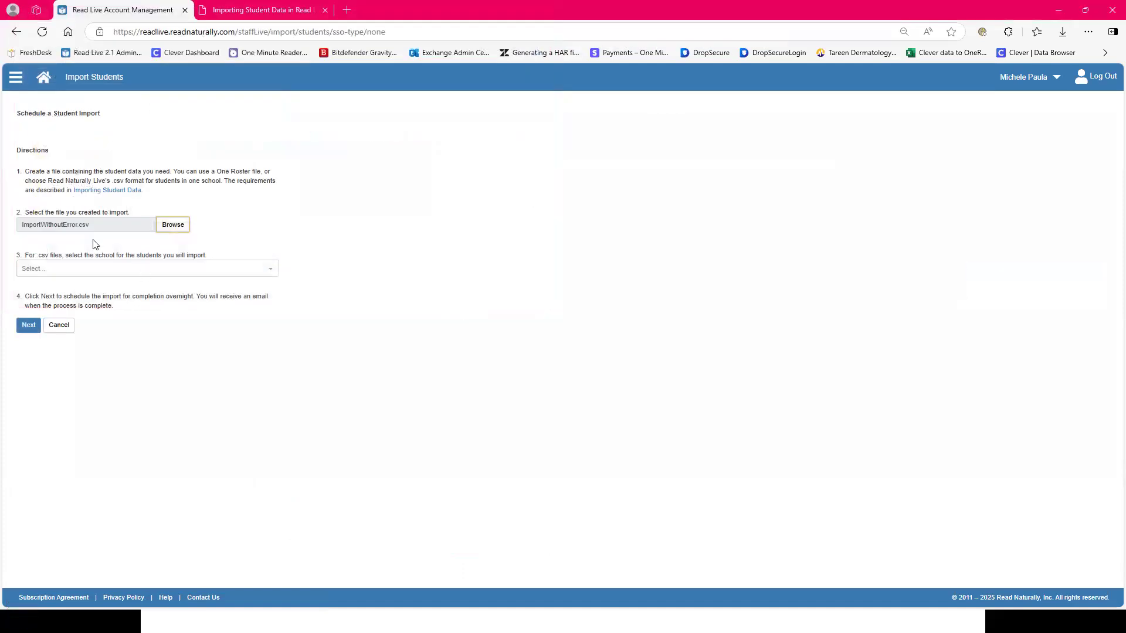
- Select My School as the import's school and proceed to Verify Import Records
click(67, 268)
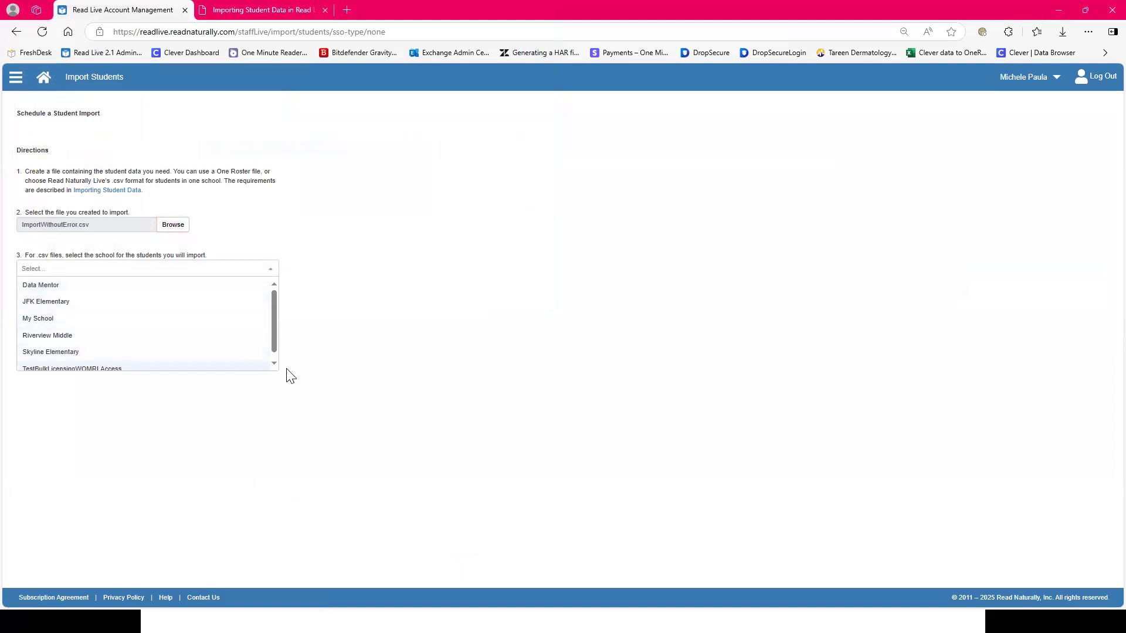
scroll(273, 370, down, 1)
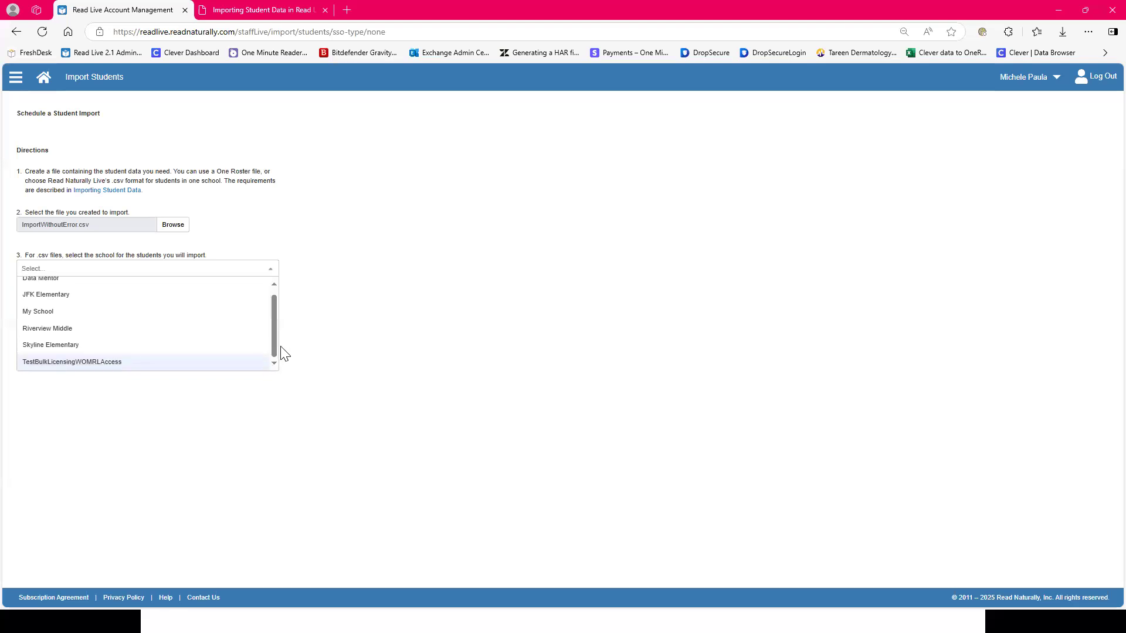
scroll(276, 329, up, 1)
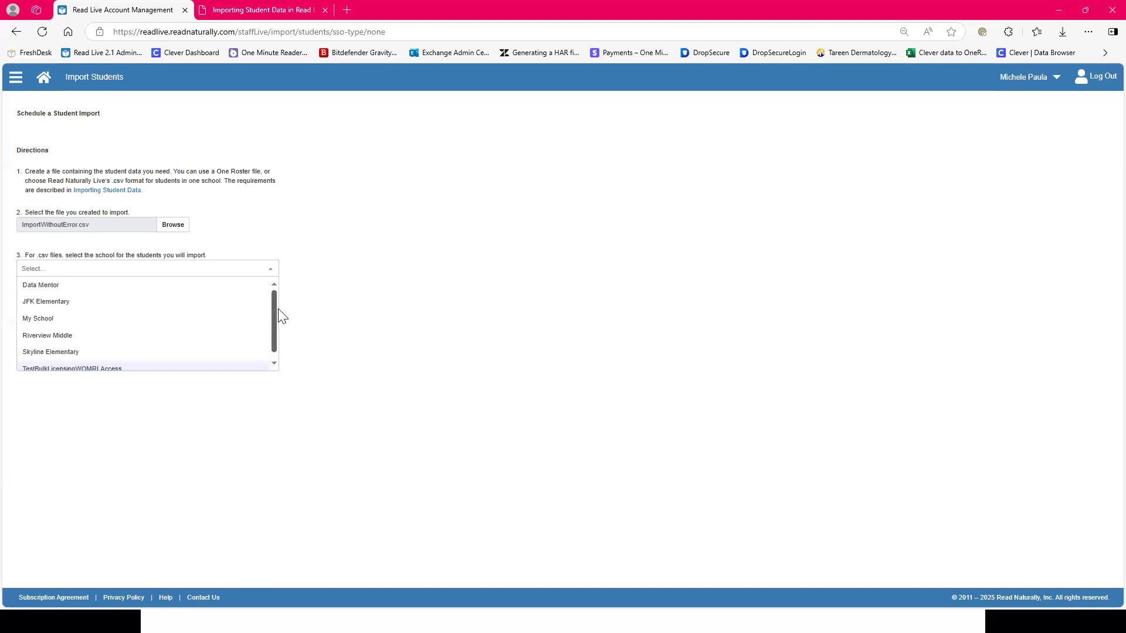
click(47, 319)
click(29, 325)
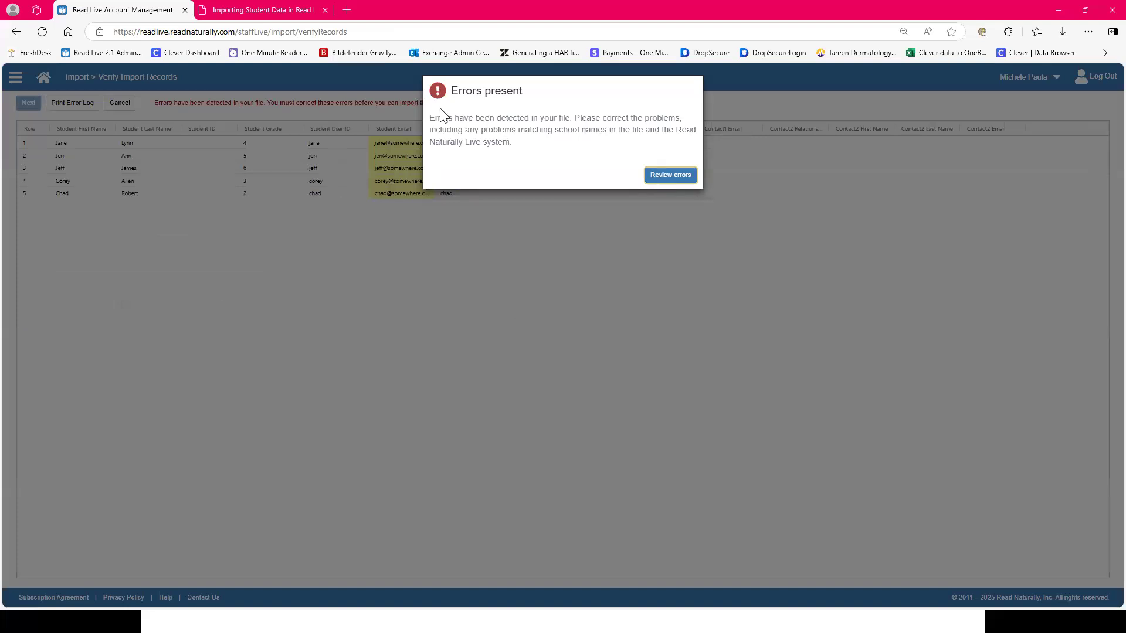
- Review the flagged student email errors, then cancel the import
click(683, 177)
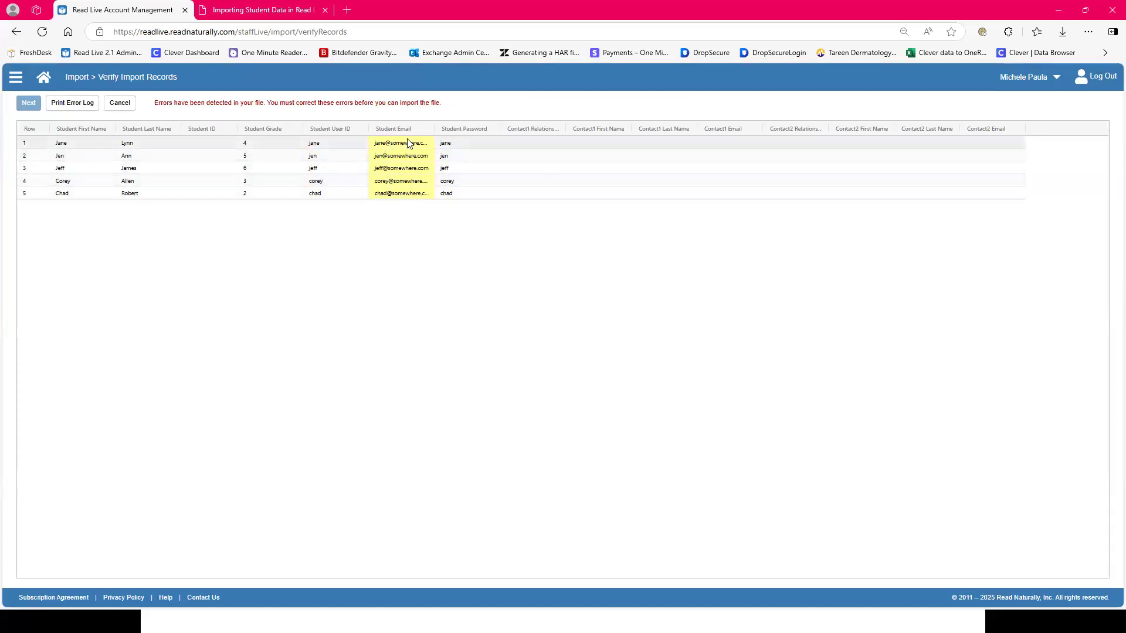
mouse_move(387, 149)
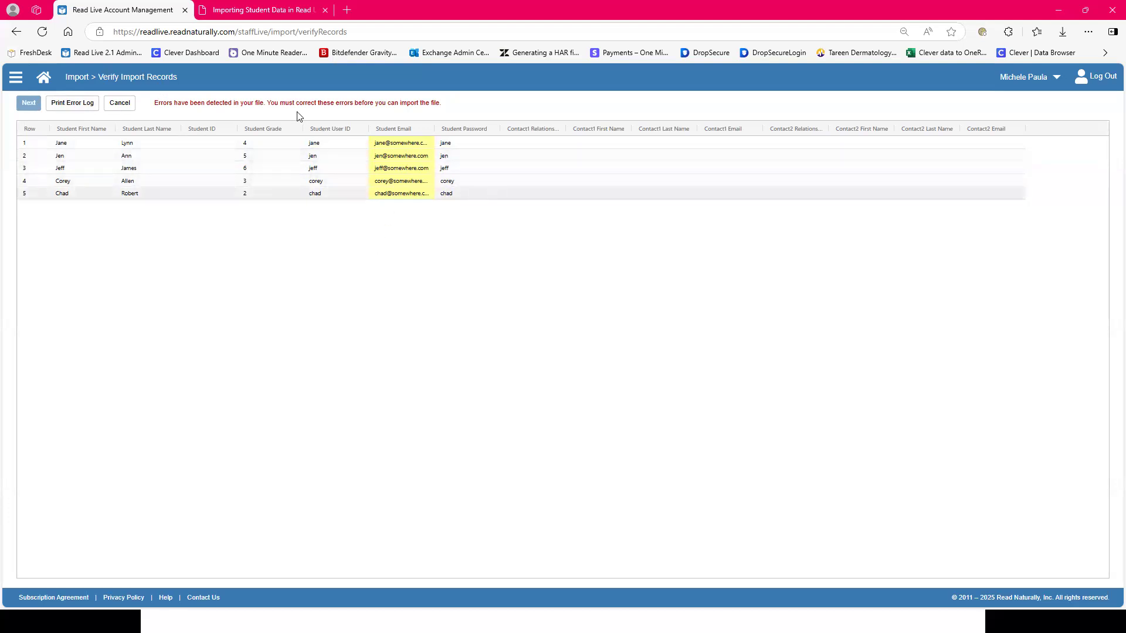
click(120, 103)
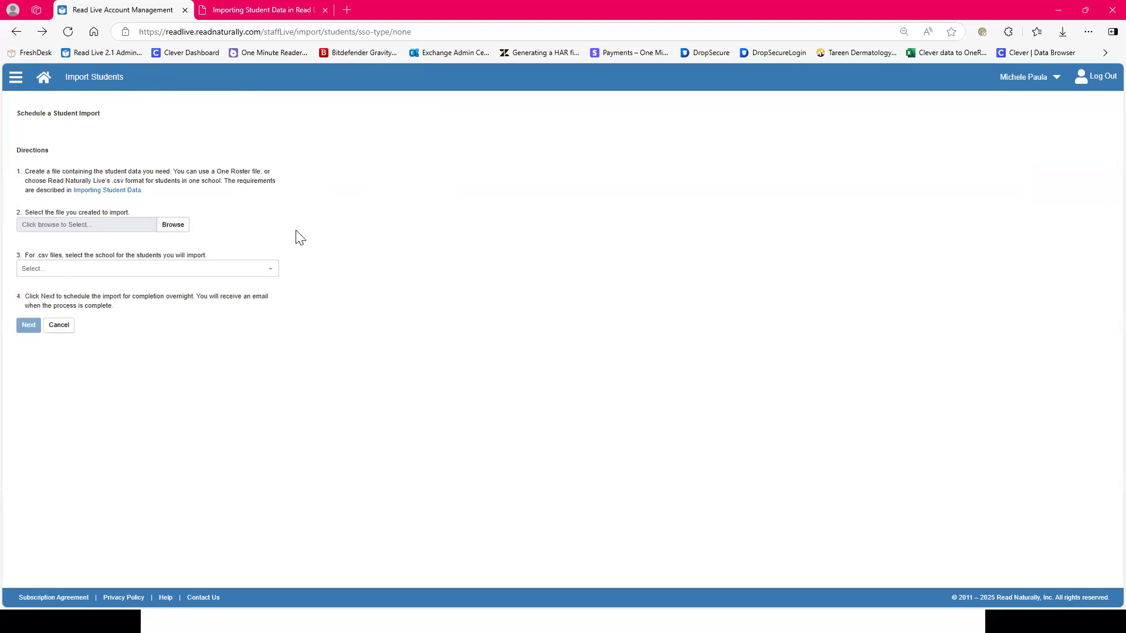
- Reselect ImportWithoutError.csv for My School and proceed to record verification
click(174, 224)
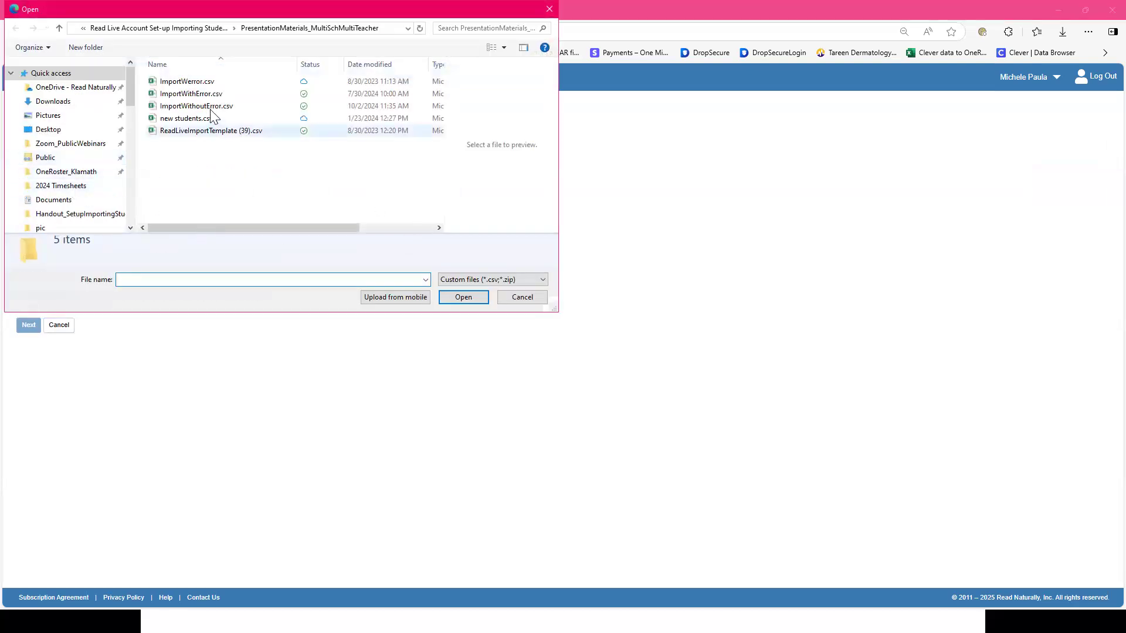
click(208, 107)
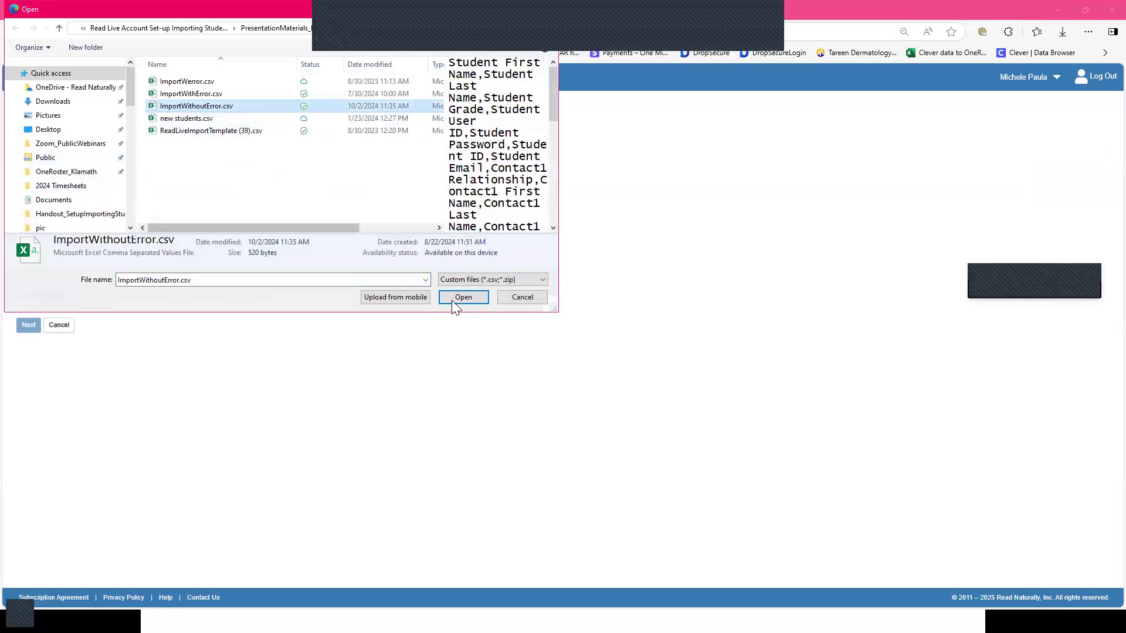
click(462, 297)
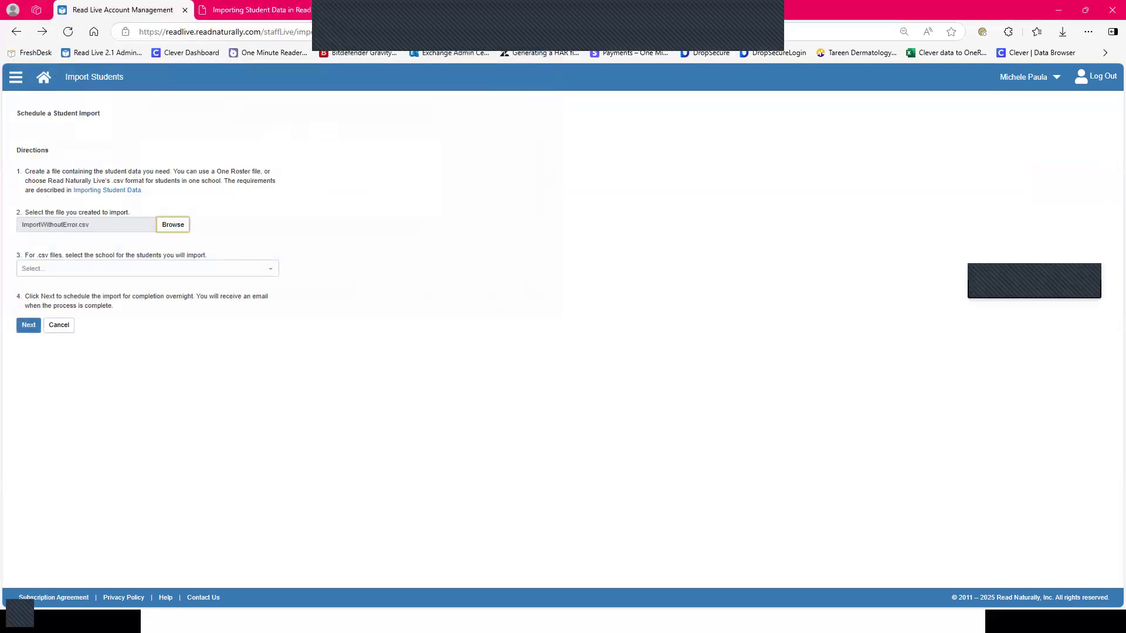
click(57, 270)
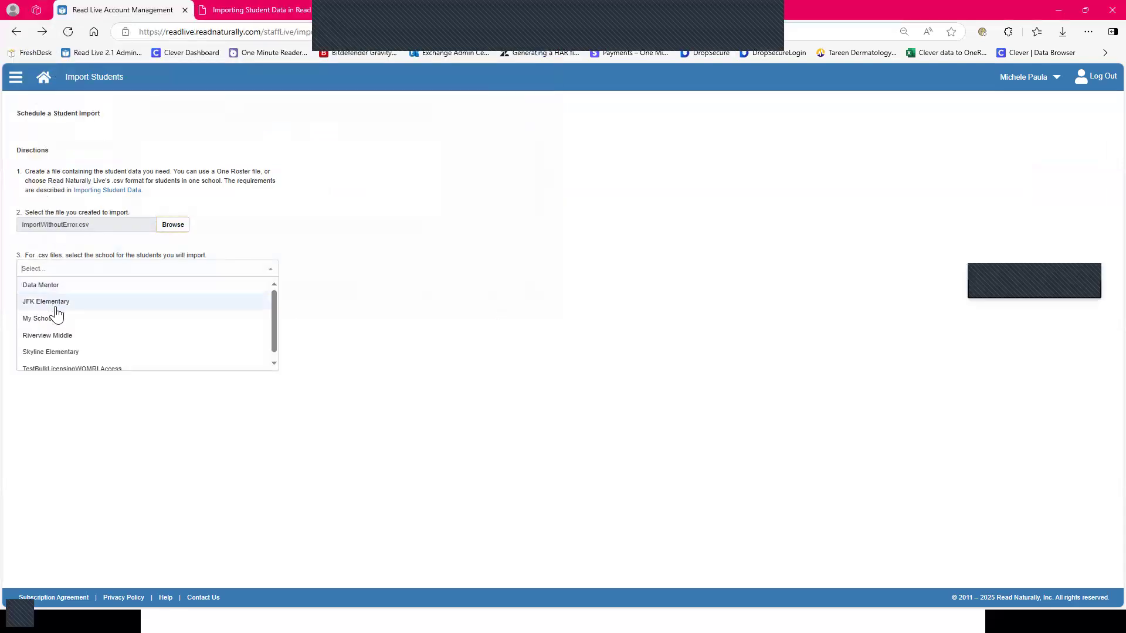
click(57, 318)
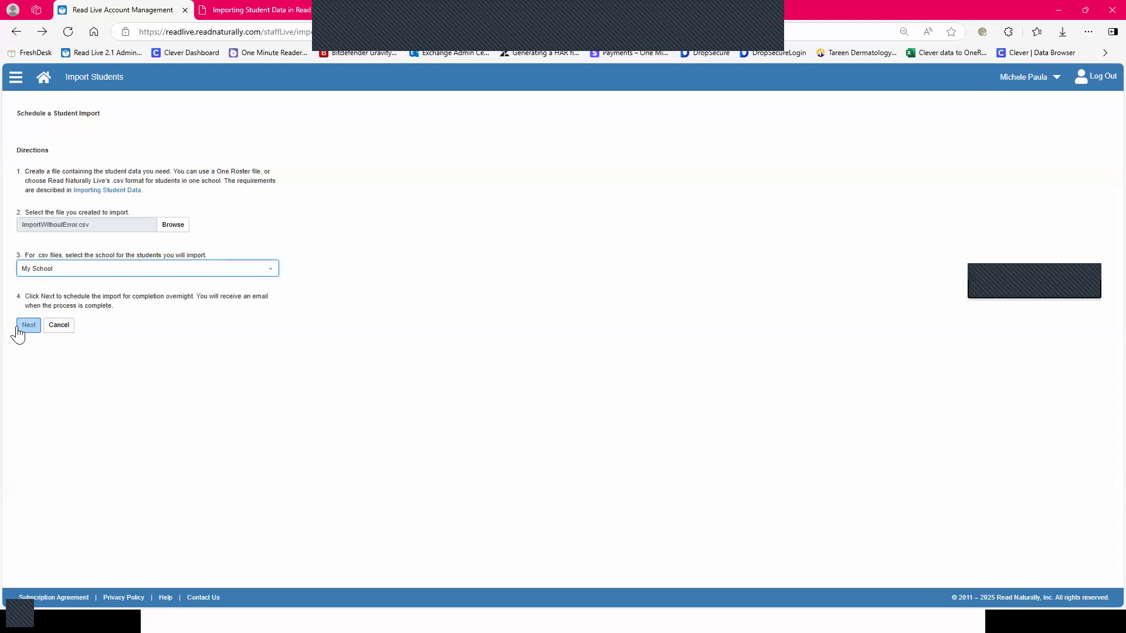
click(21, 329)
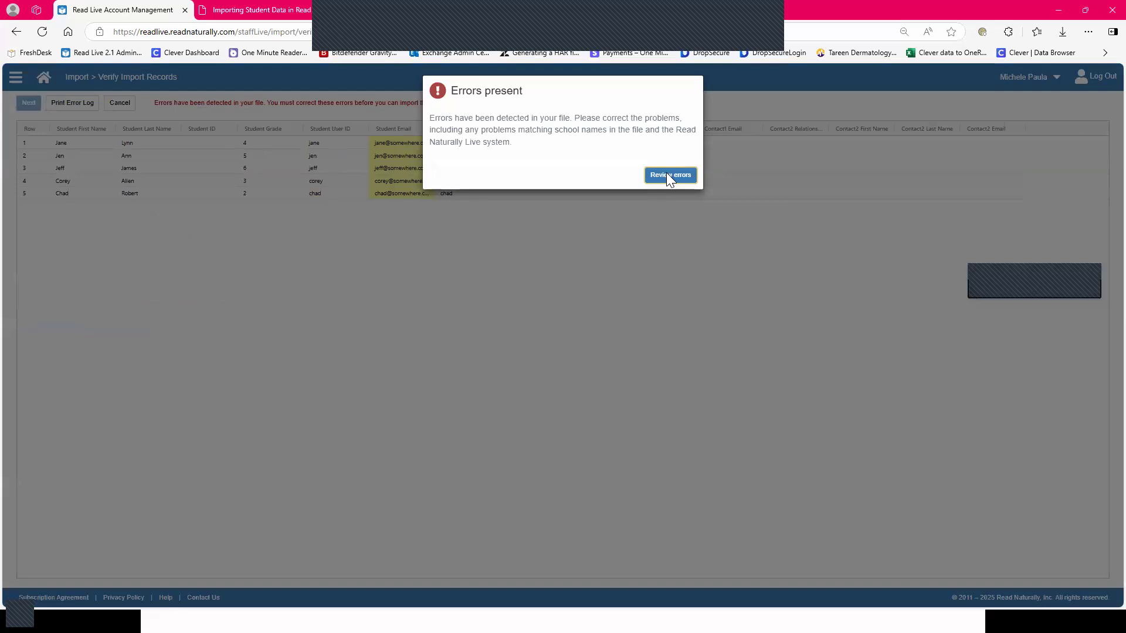
- Cancel the flagged import and log out of Read Live
click(667, 175)
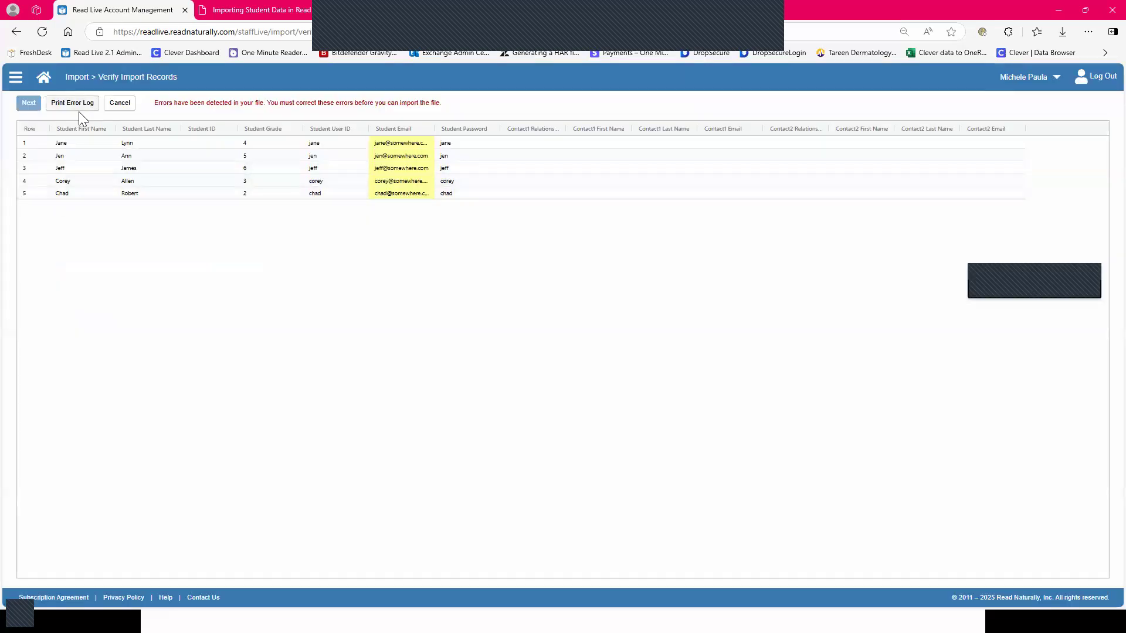
click(120, 103)
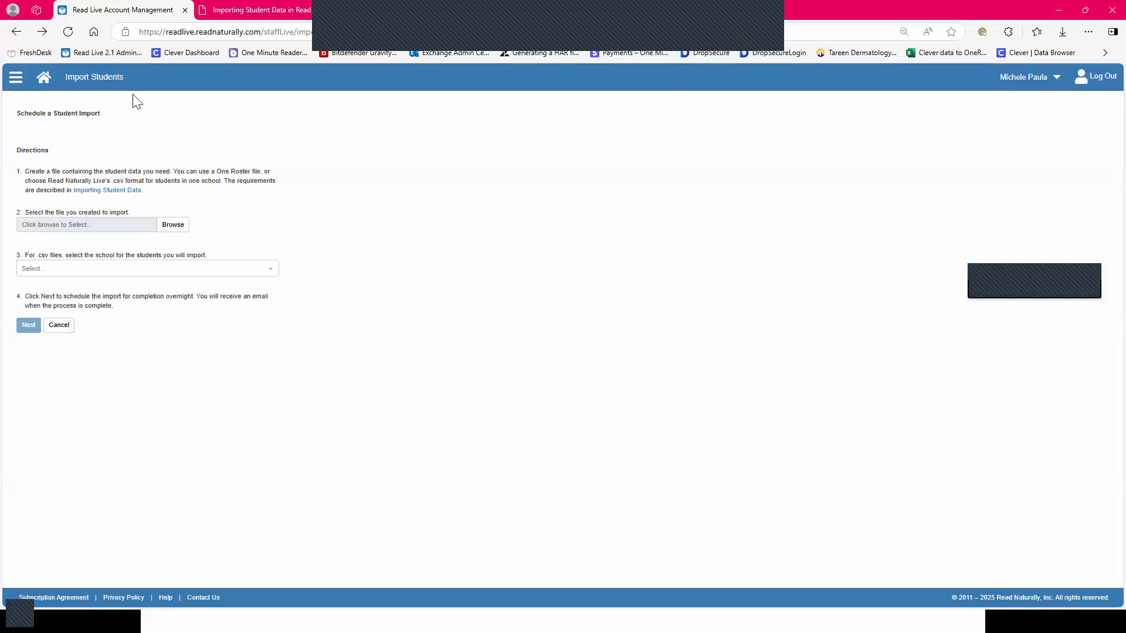
click(1100, 81)
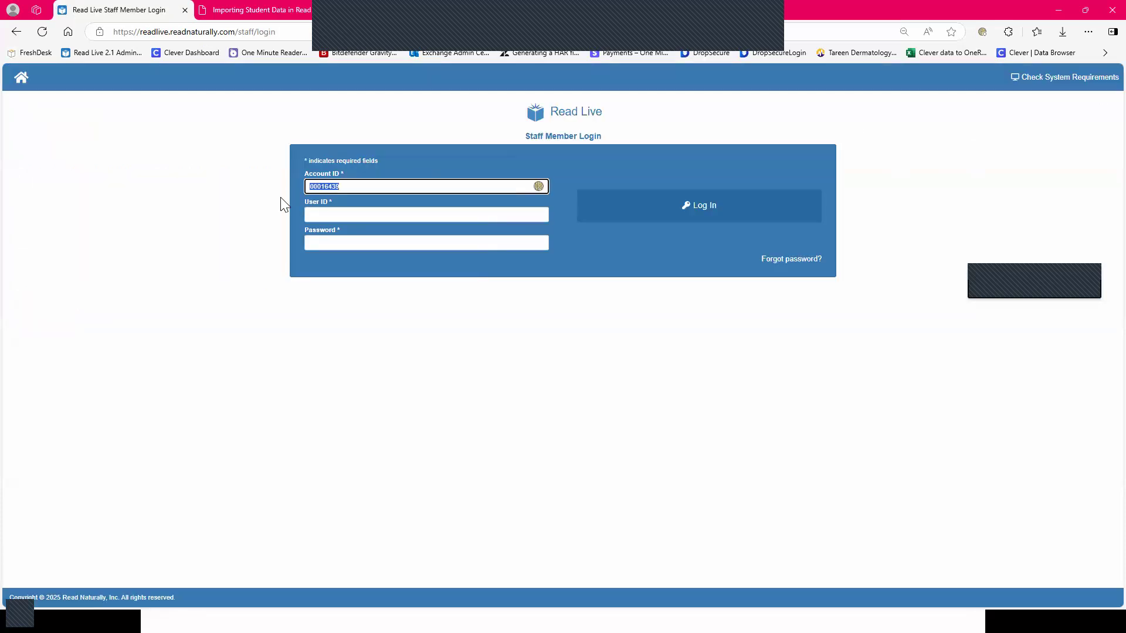
- Sign back in to Read Live with the staff account ID, user ID and password
key(BackSpace)
key(BackSpace)
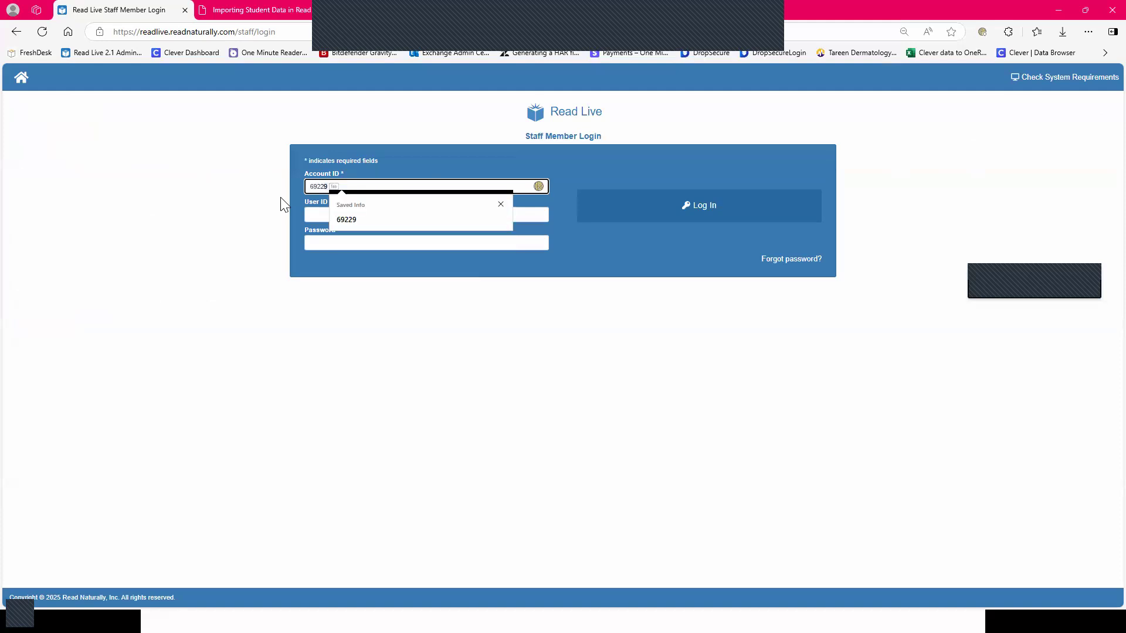
key(Tab)
key(Tab)
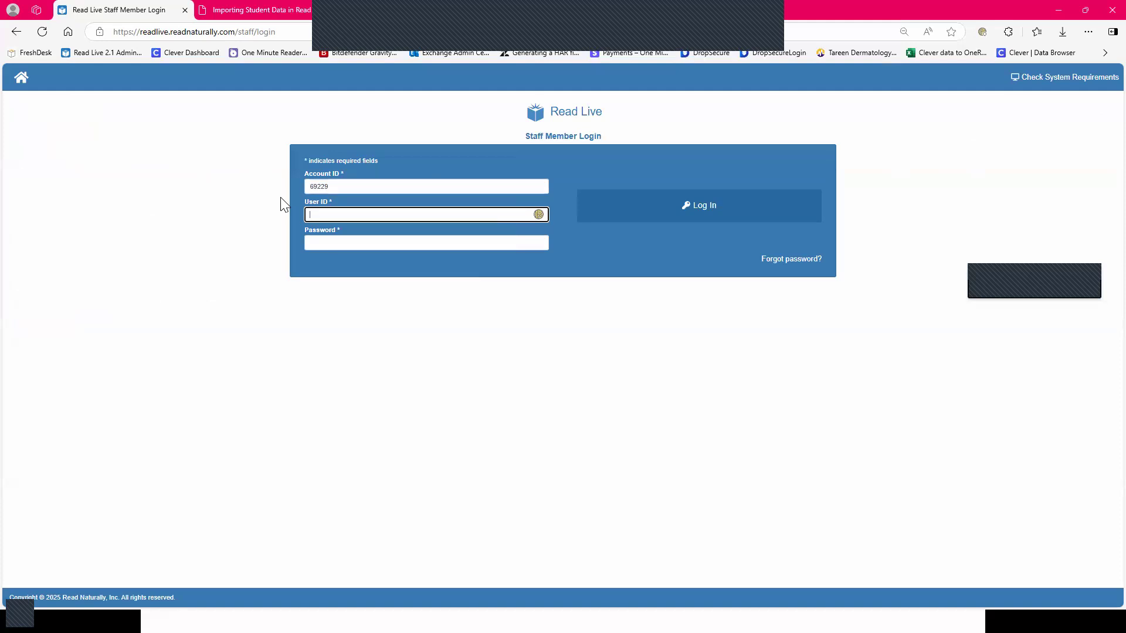
key(Tab)
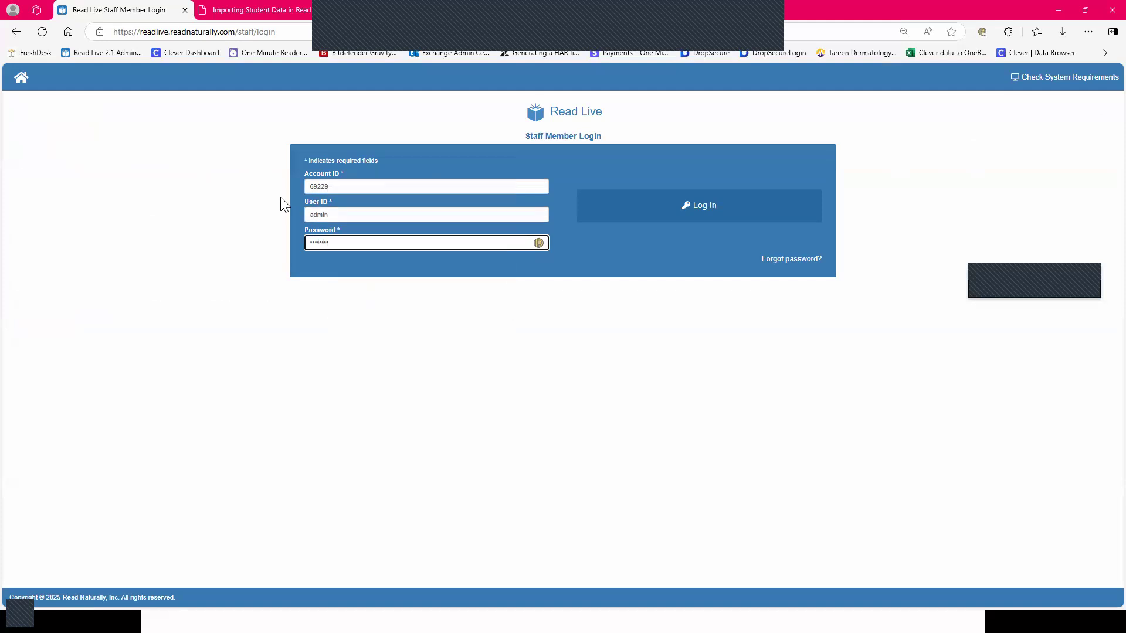
key(Return)
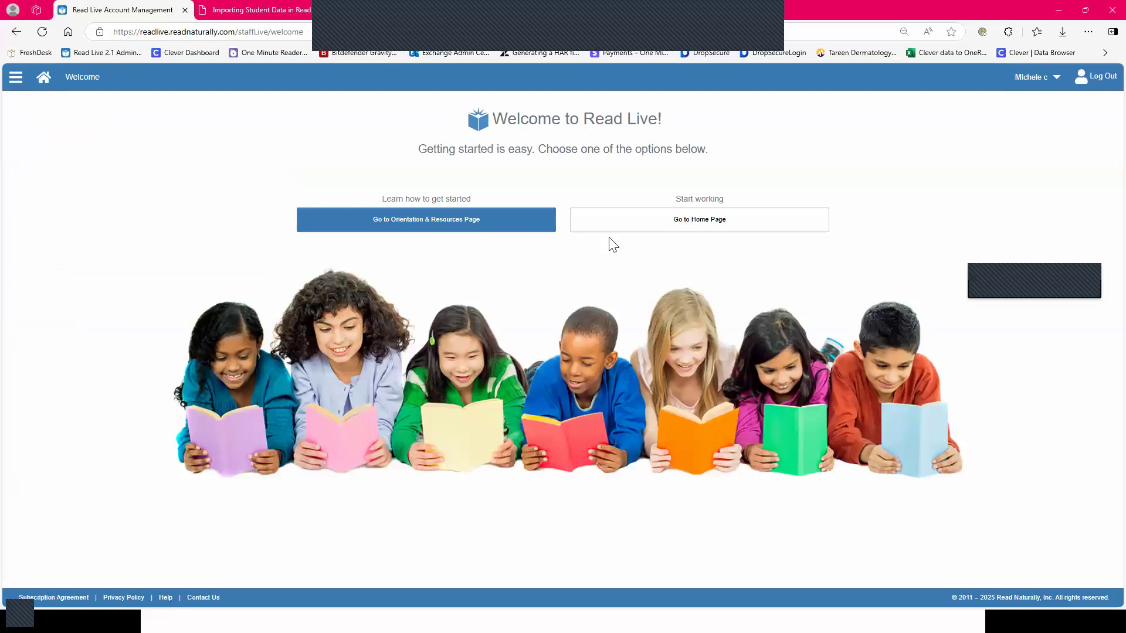
- Go from the Home Page through Student Administration to the Student Import page
click(704, 227)
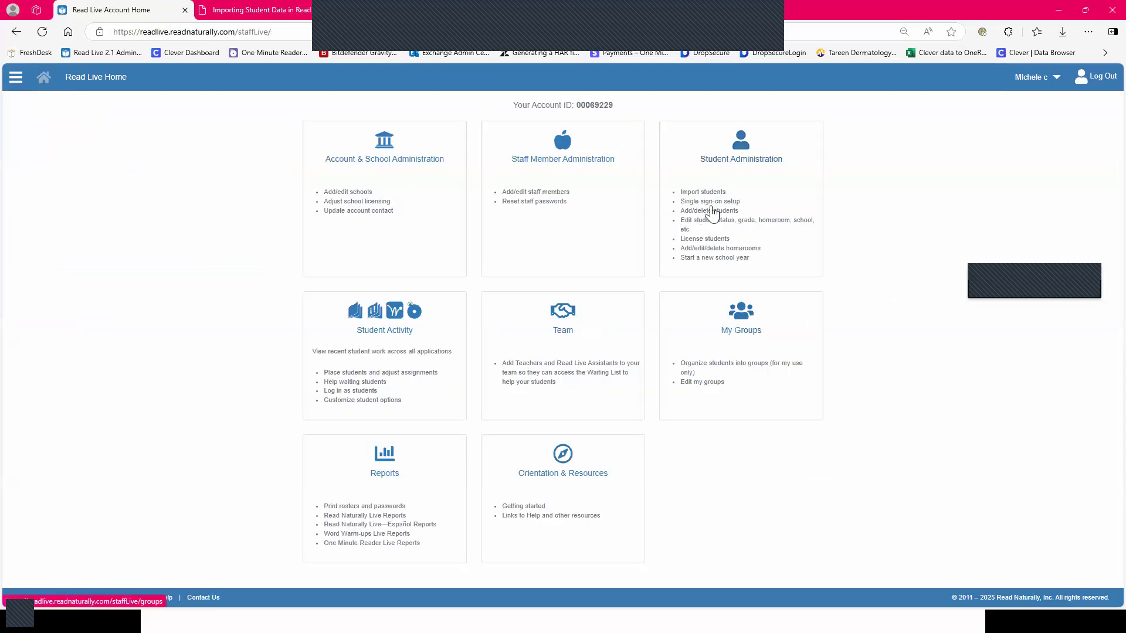
click(712, 215)
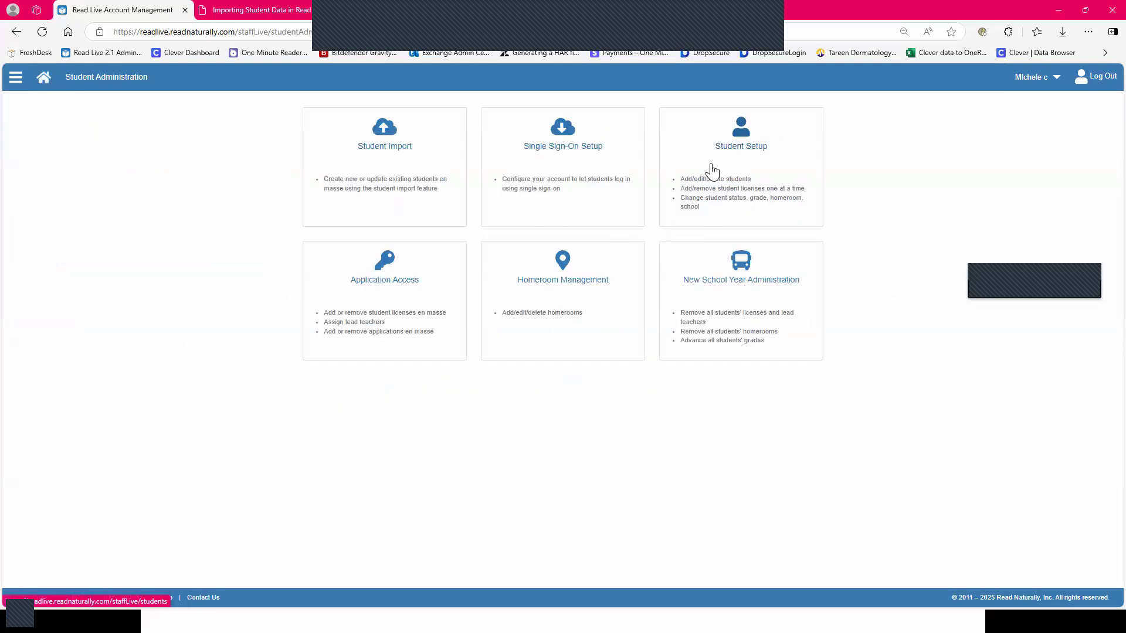
click(438, 171)
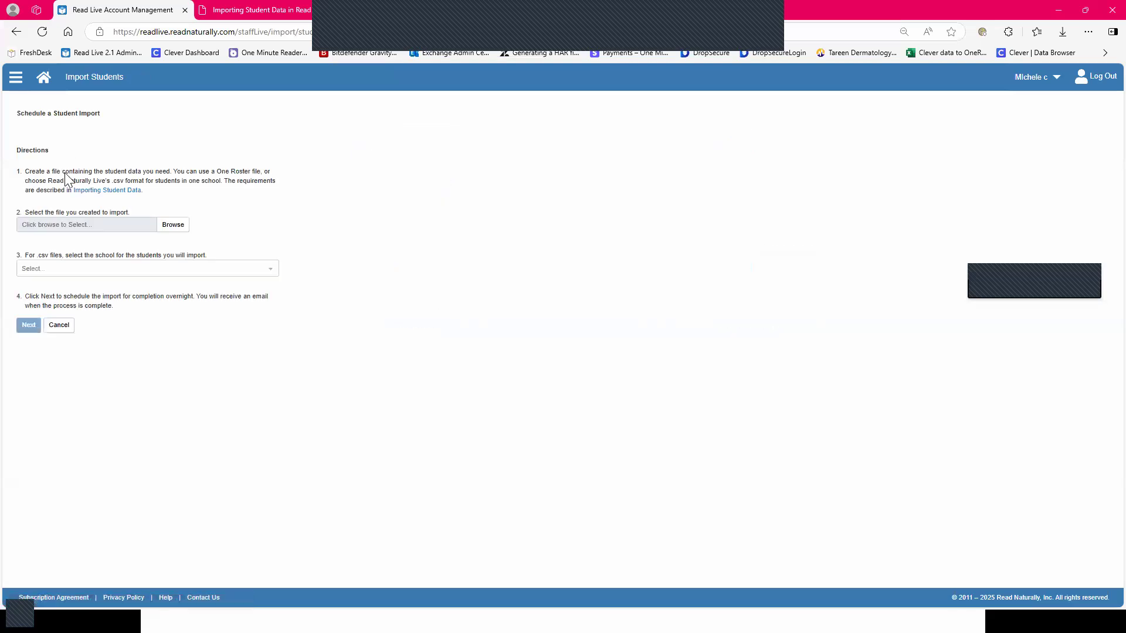
- Load ImportWithoutError.csv for Michele's Elementary and continue to Verify Import Records
click(169, 226)
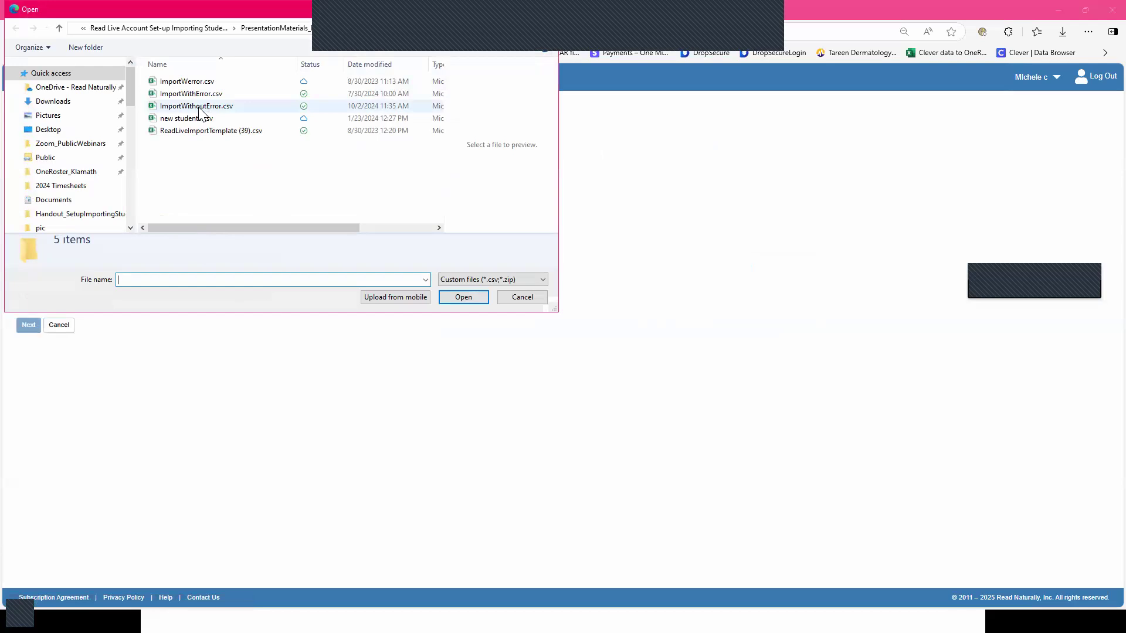
click(200, 107)
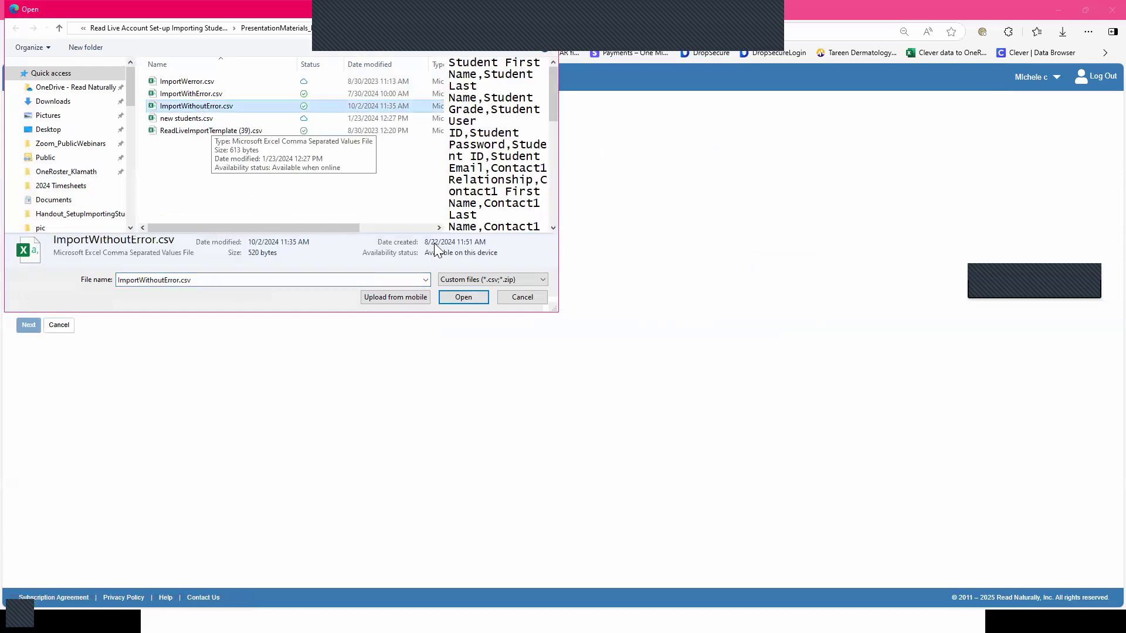
click(461, 297)
click(65, 268)
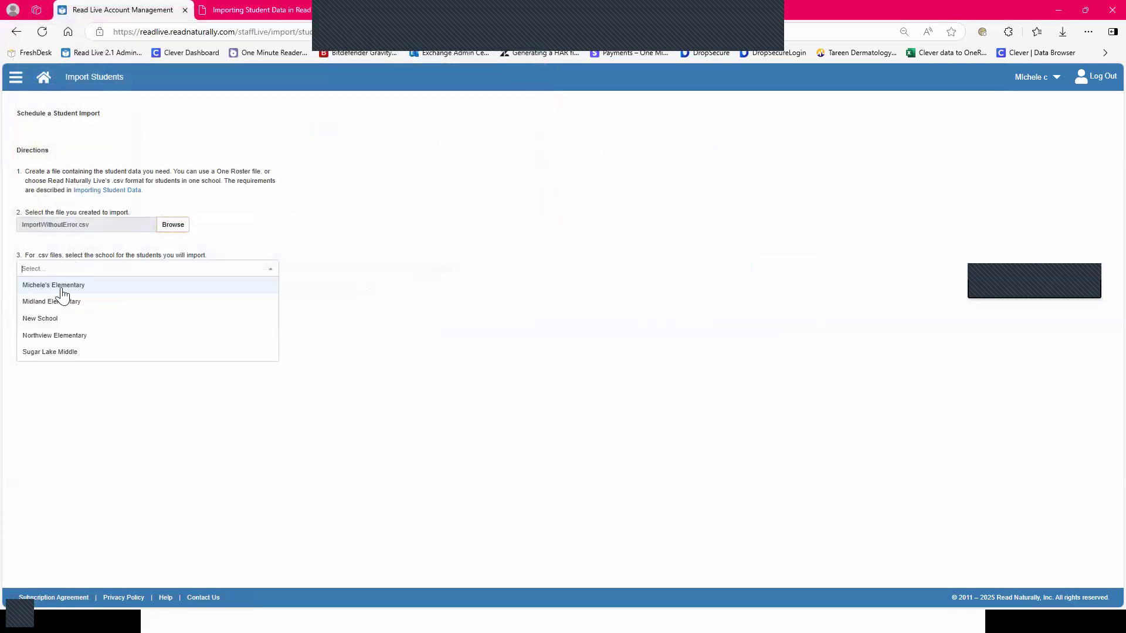
click(98, 290)
click(30, 326)
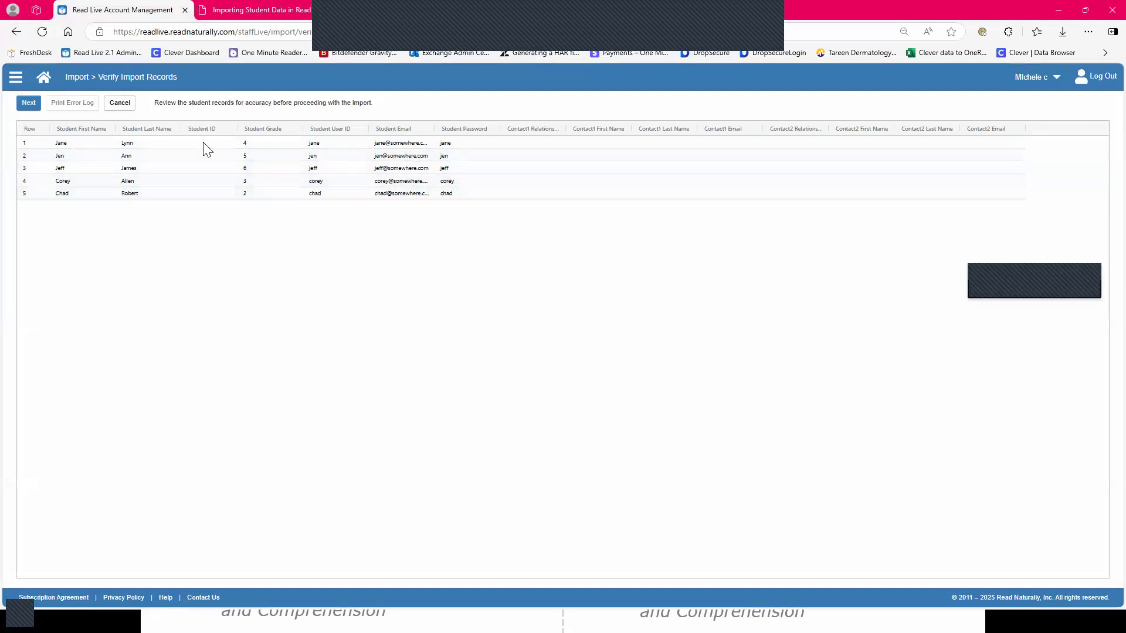
- Proceed and answer Yes to 'Schedule this import?' to list the already-enrolled matching records
click(28, 103)
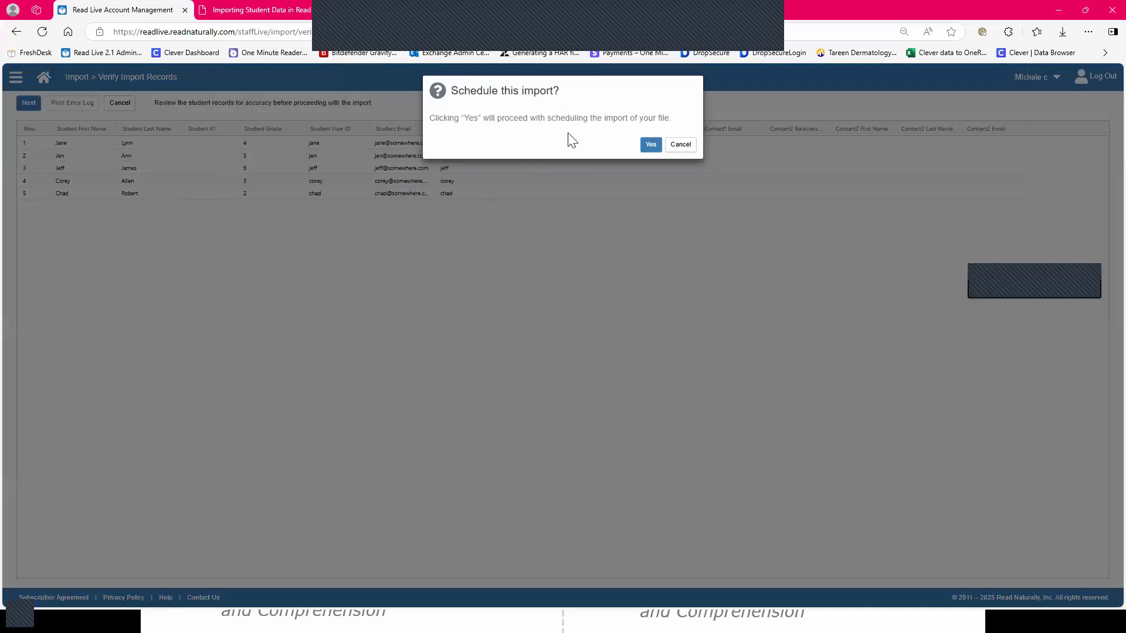
click(644, 147)
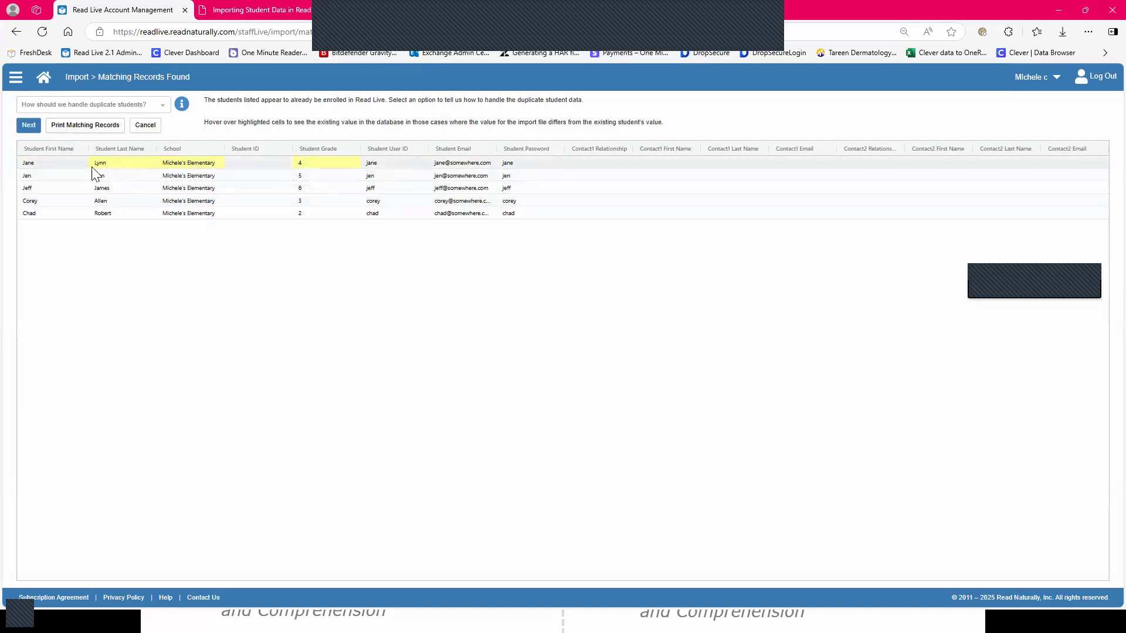
- Set duplicates to 'Update existing students' and schedule the five-student import to run overnight
mouse_move(96, 166)
mouse_move(194, 164)
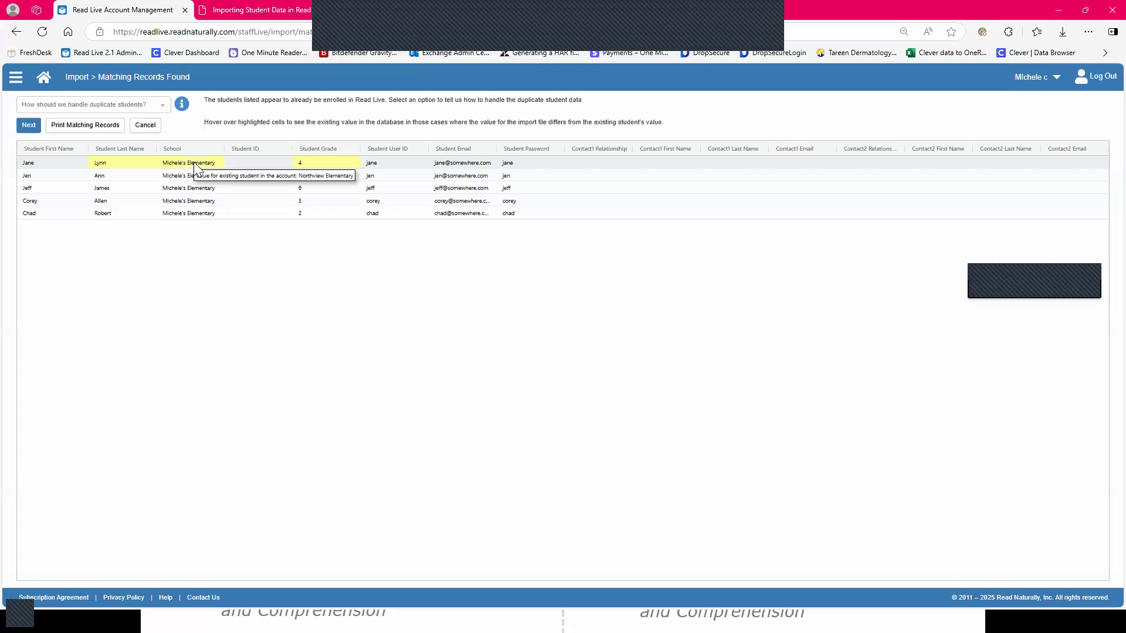
mouse_move(317, 165)
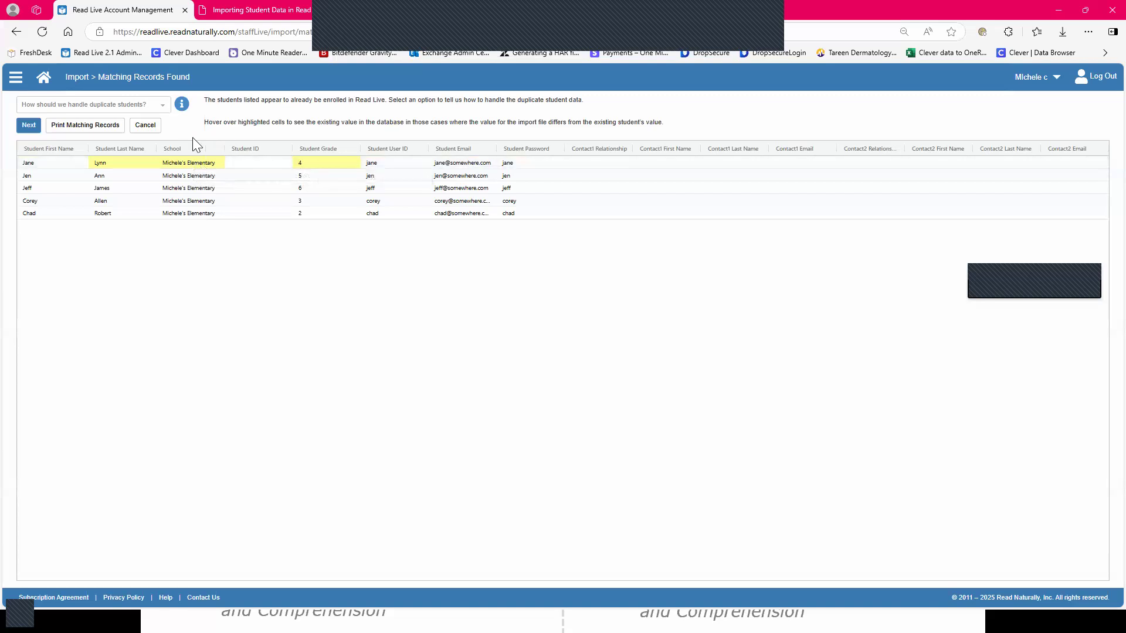
click(161, 107)
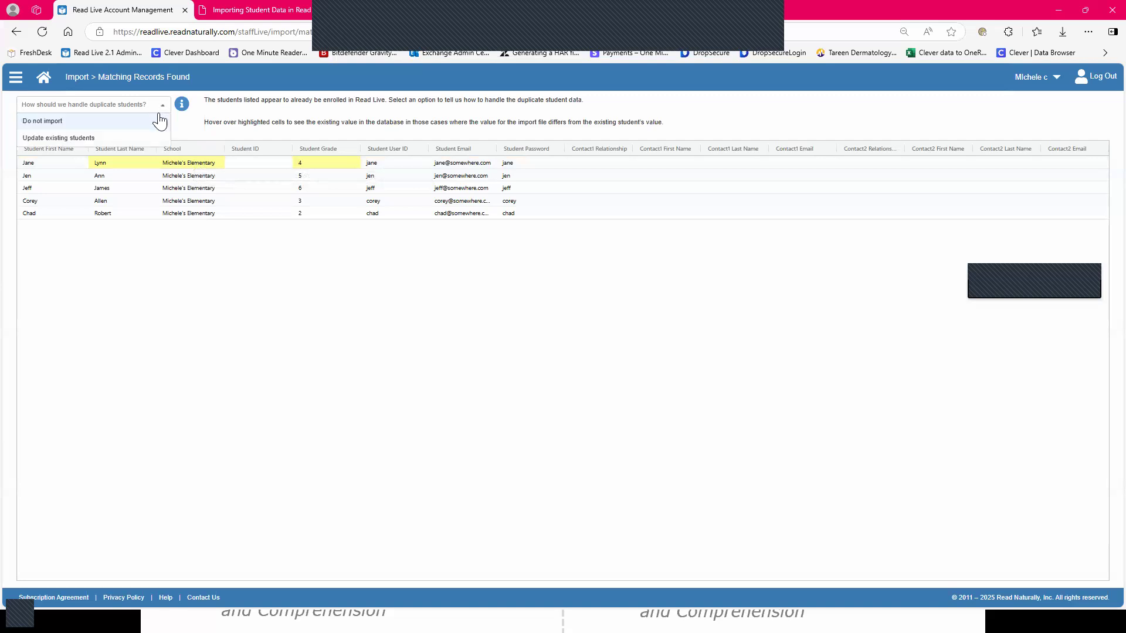
click(73, 139)
click(29, 125)
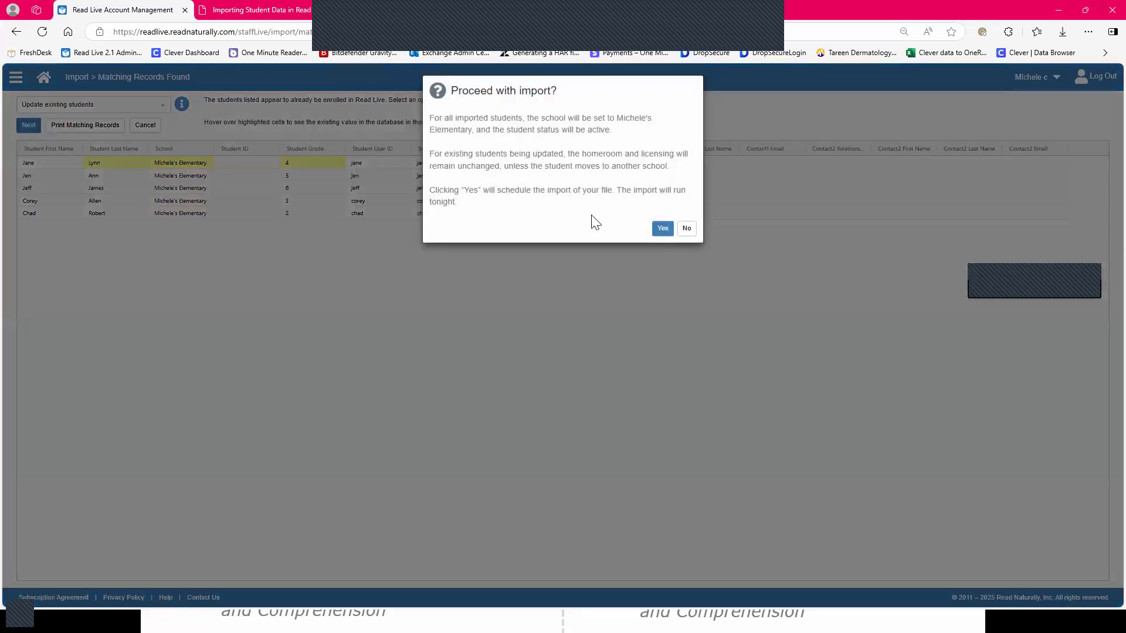
click(659, 226)
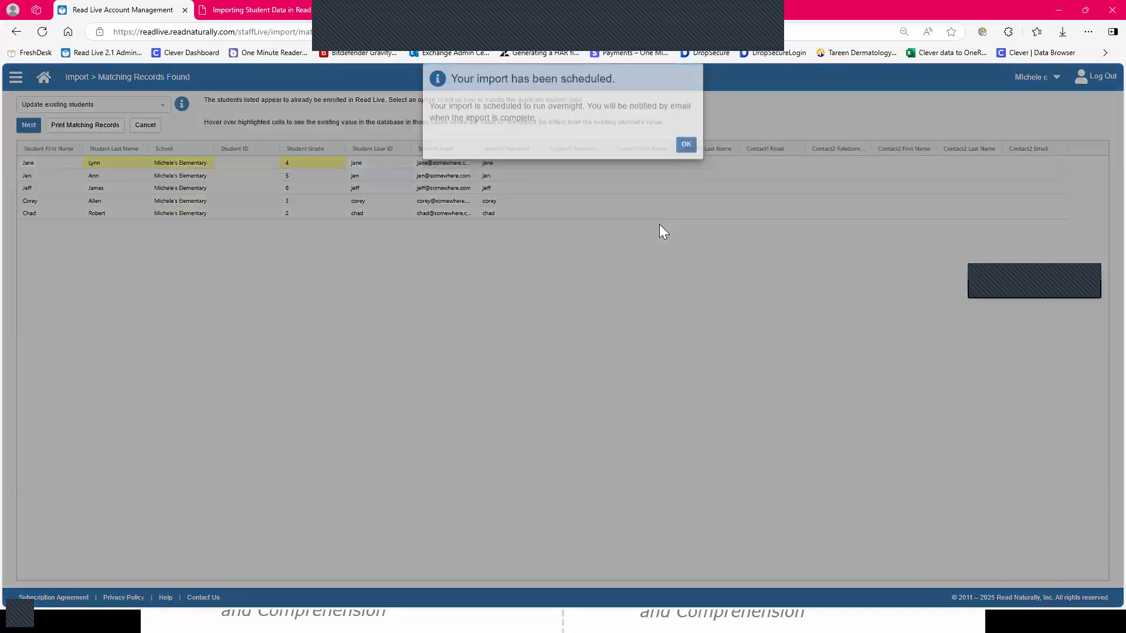
click(686, 156)
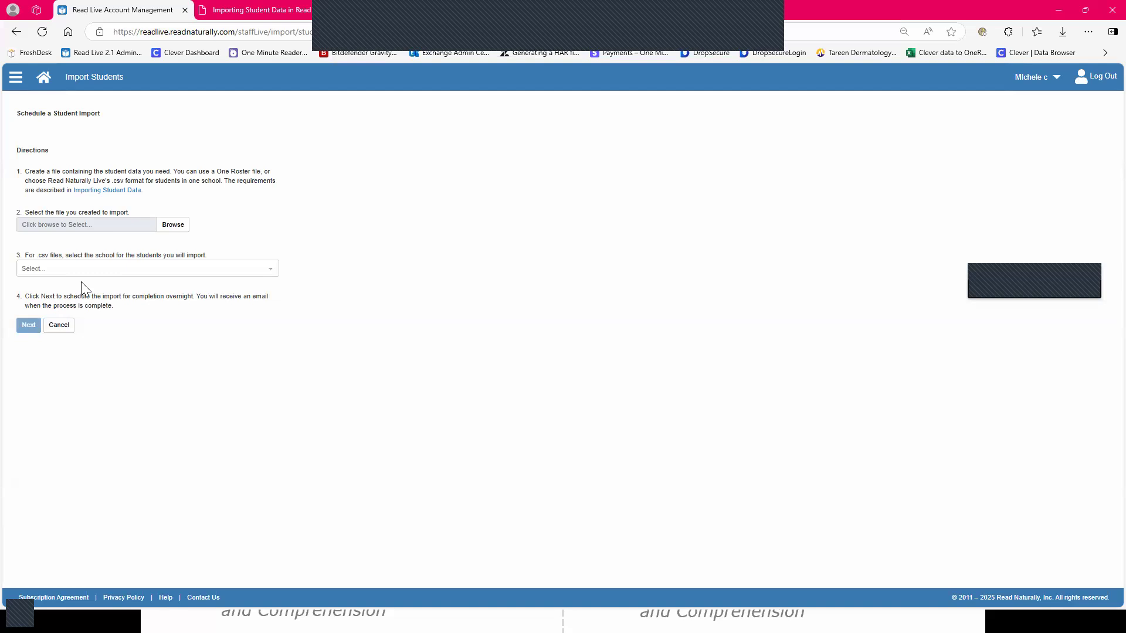
- Cancel out of the import page and open the Students list via Student Setup
click(62, 327)
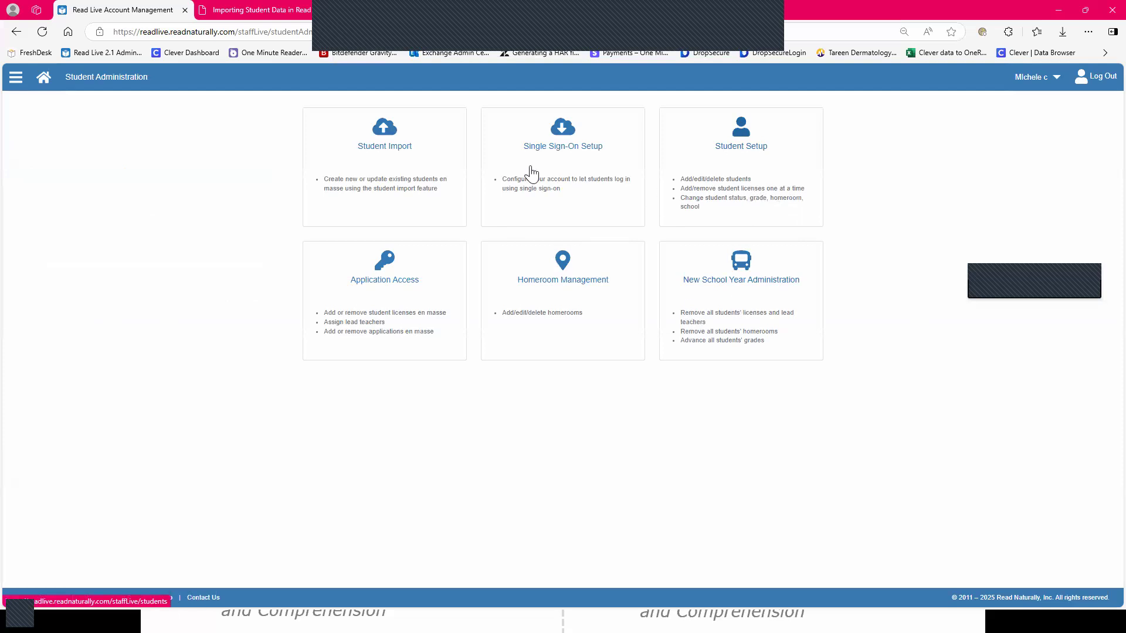
click(721, 168)
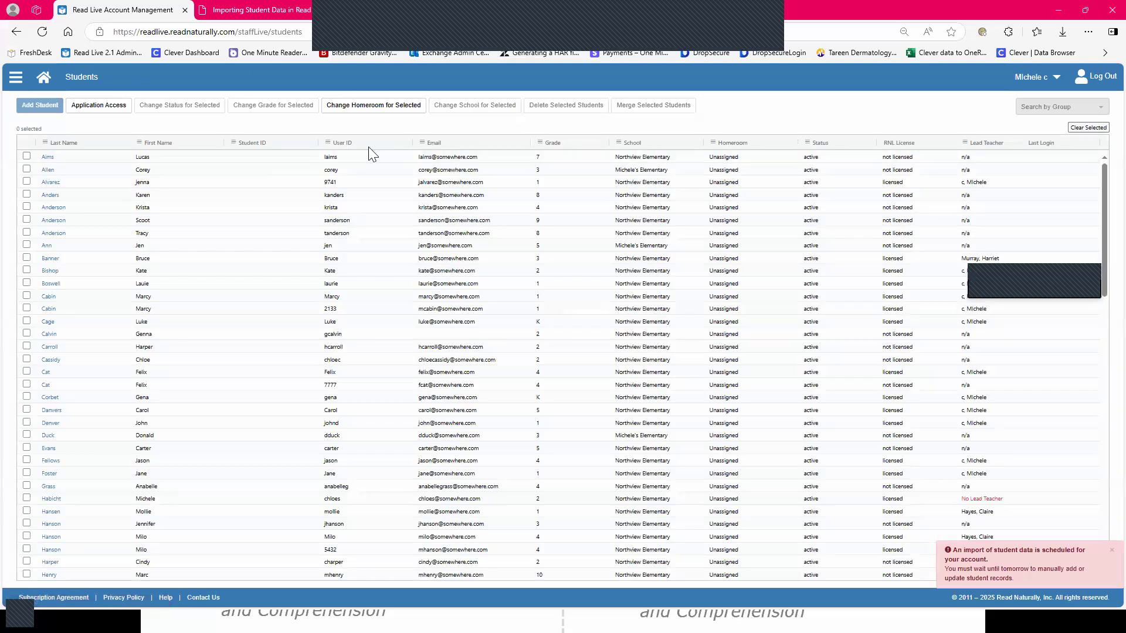
- Apply a School column filter of Contains 'northview', then close the filter popup
click(617, 150)
text(n)
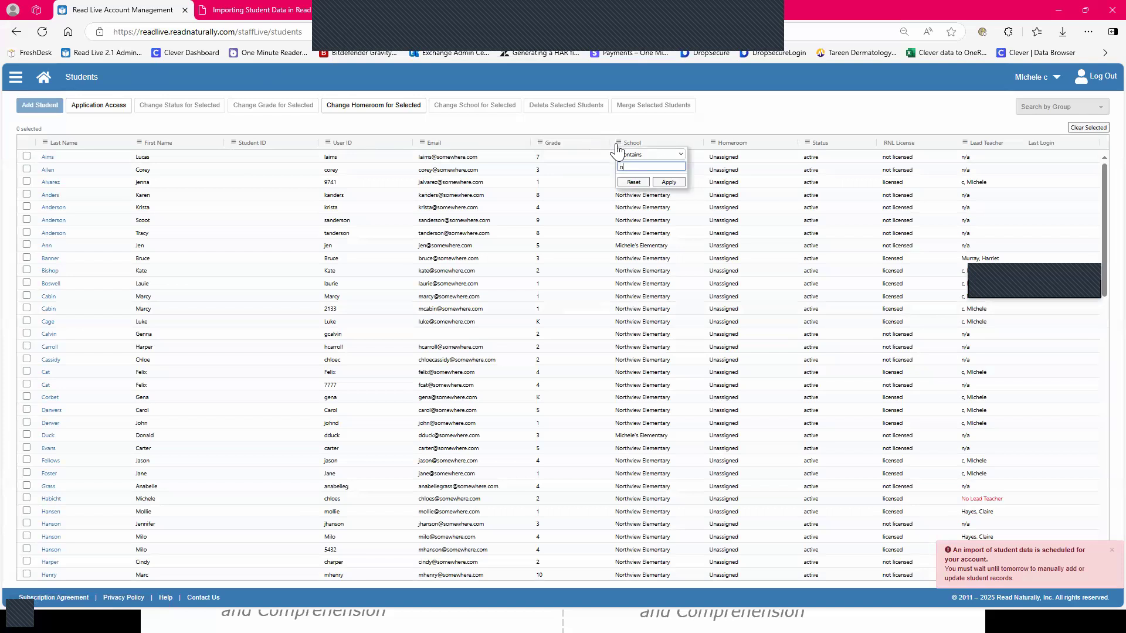
text(orthview)
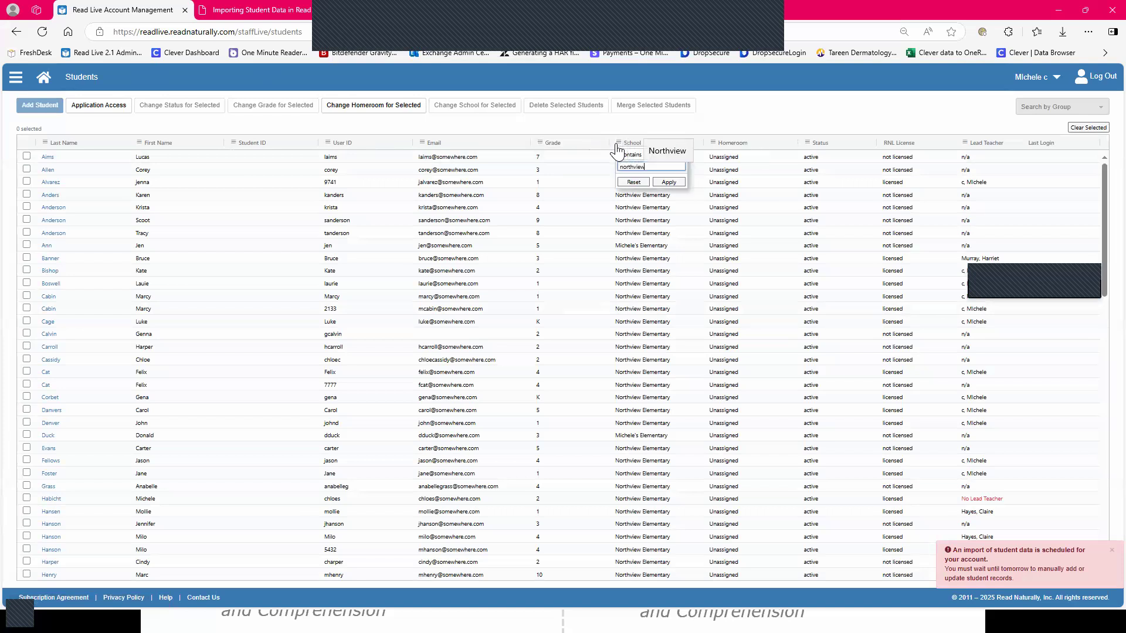
click(656, 186)
scroll(787, 264, down, 7)
scroll(787, 266, up, 7)
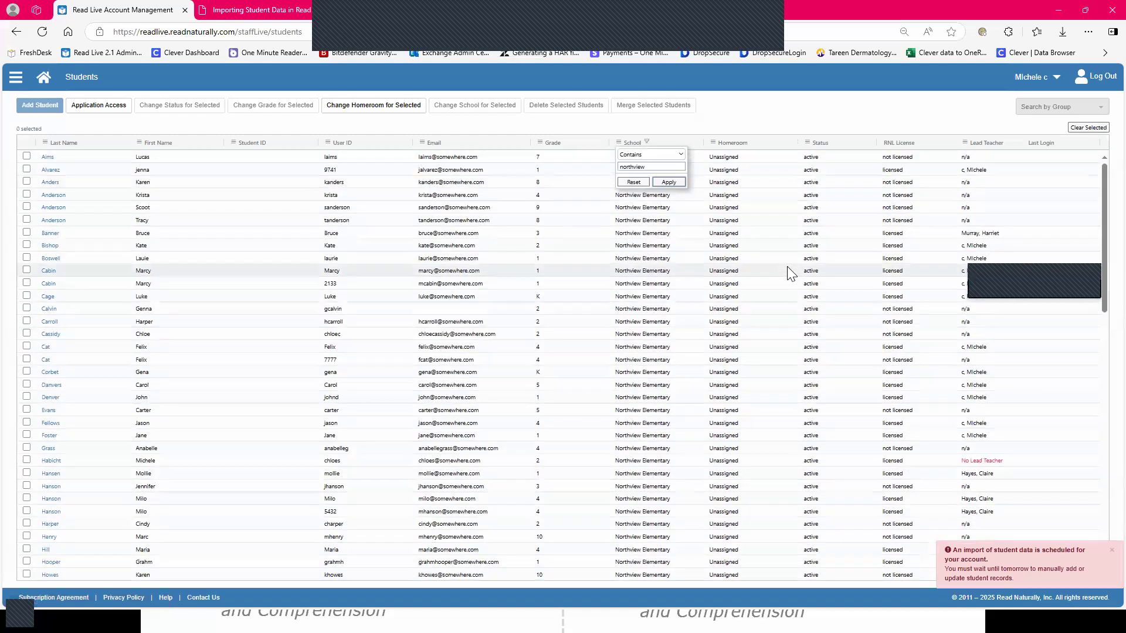
click(275, 75)
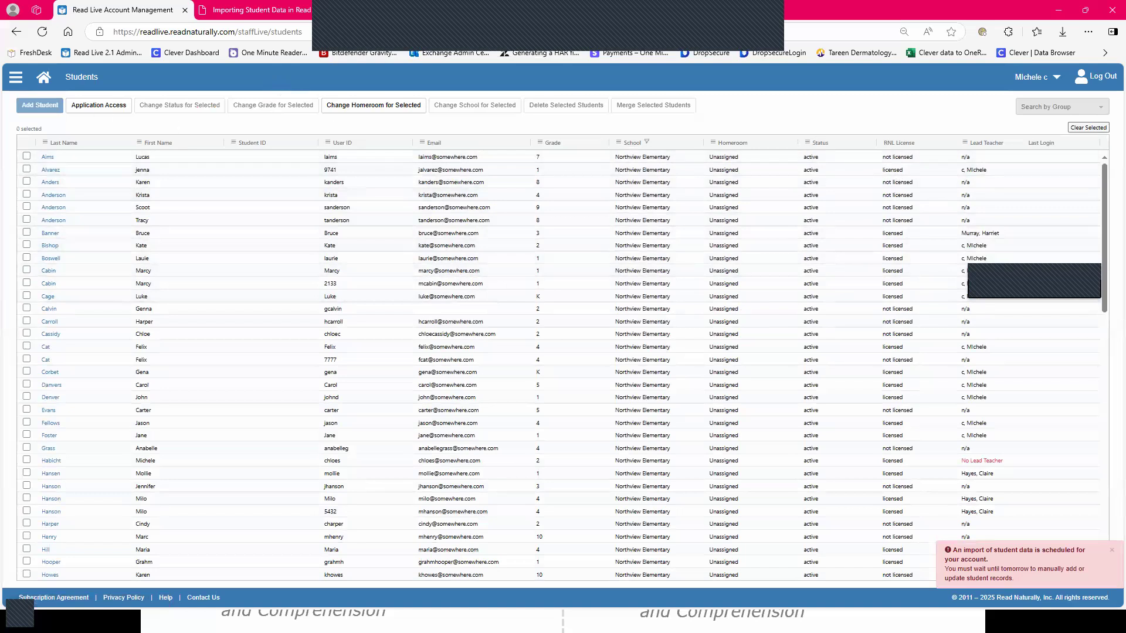
- Show Northview Elementary's students and licenses on the Application Access page
click(115, 108)
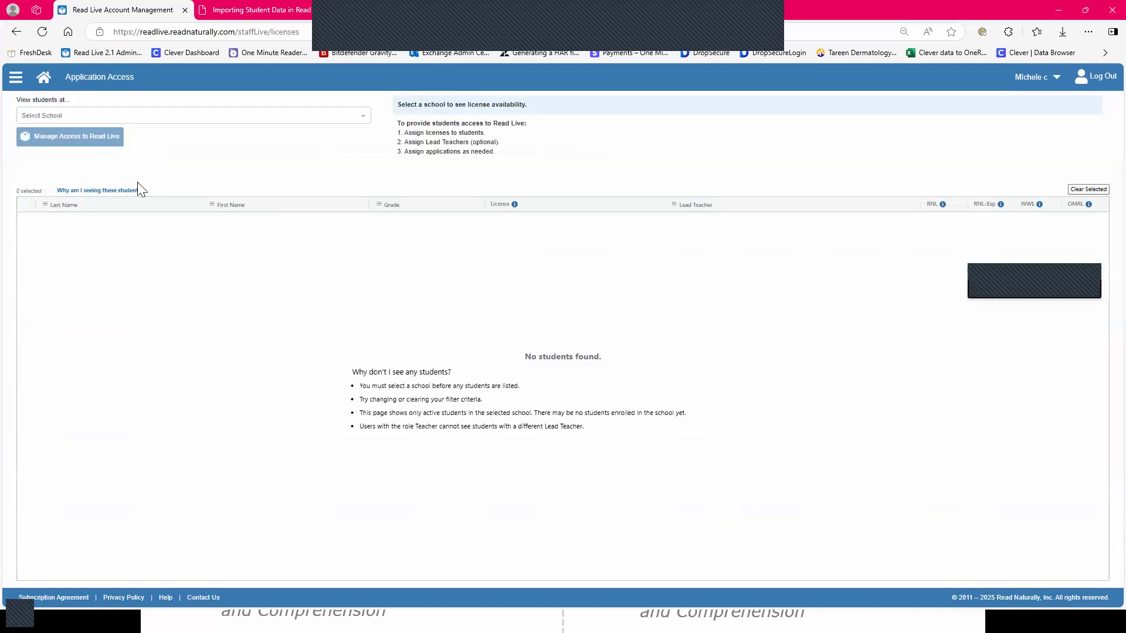
click(81, 116)
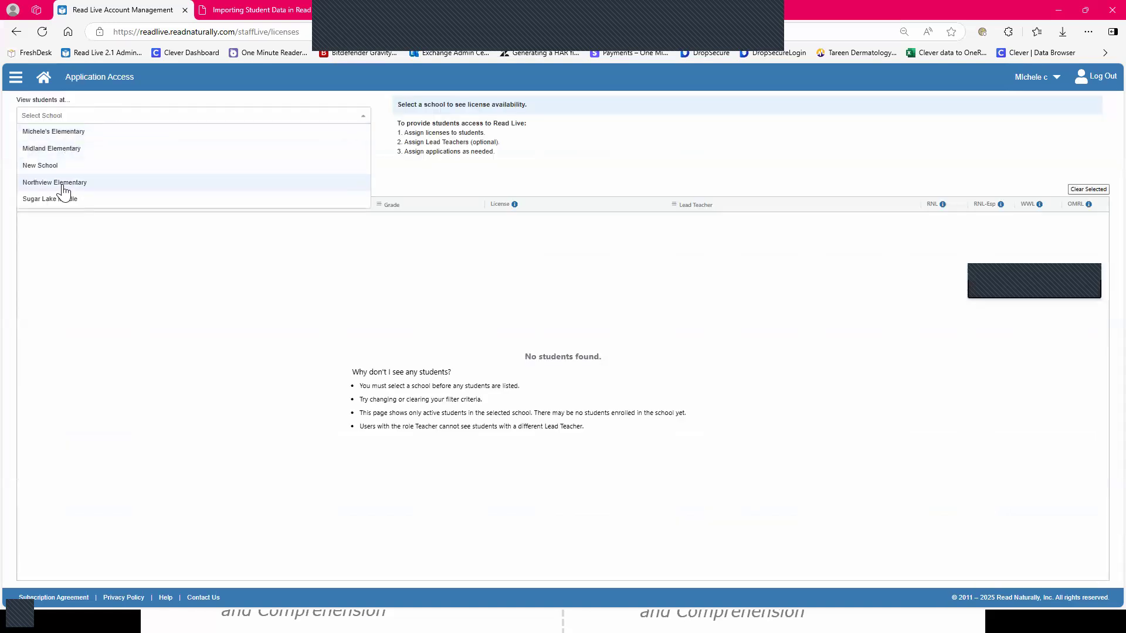
click(54, 182)
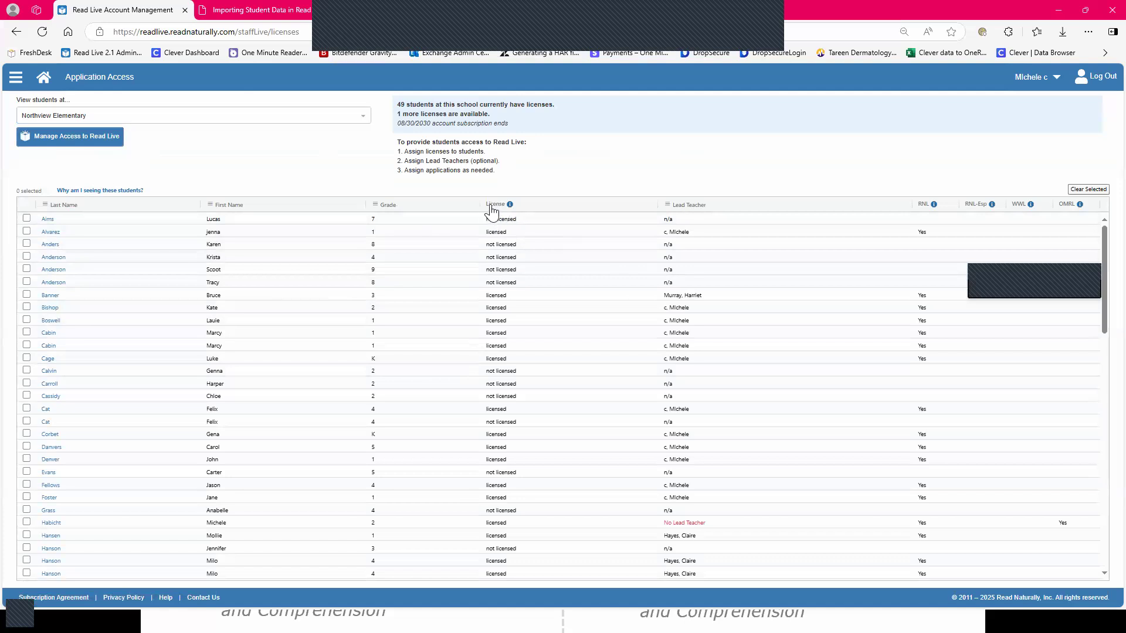
- Sort the Northview students by Lead Teacher and scroll down to the unlicensed ones
mouse_move(510, 203)
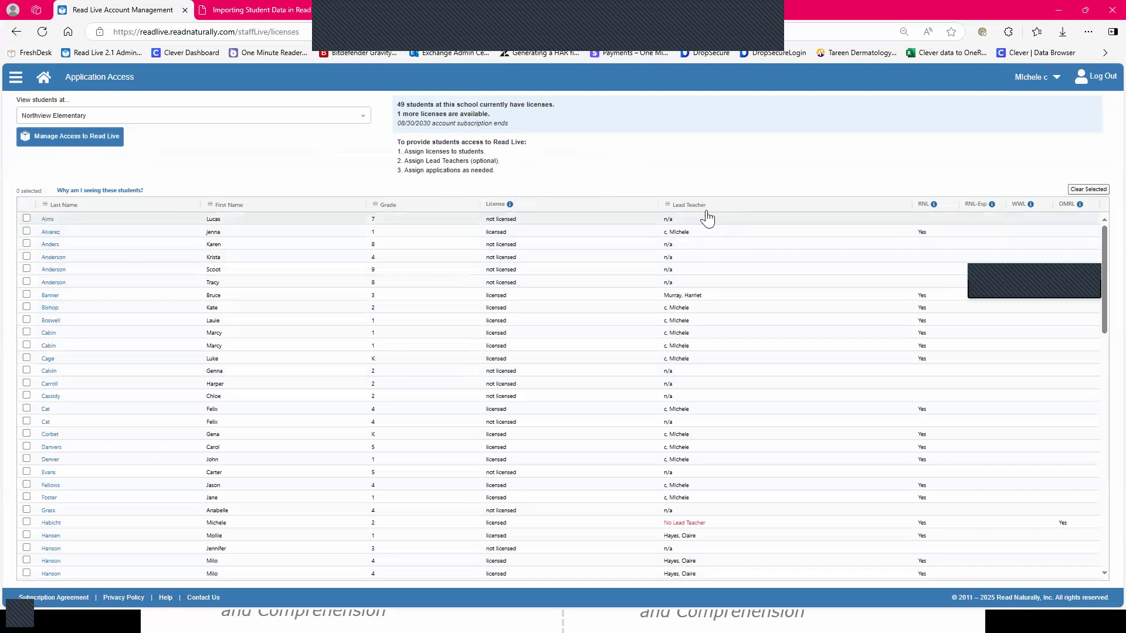
click(668, 205)
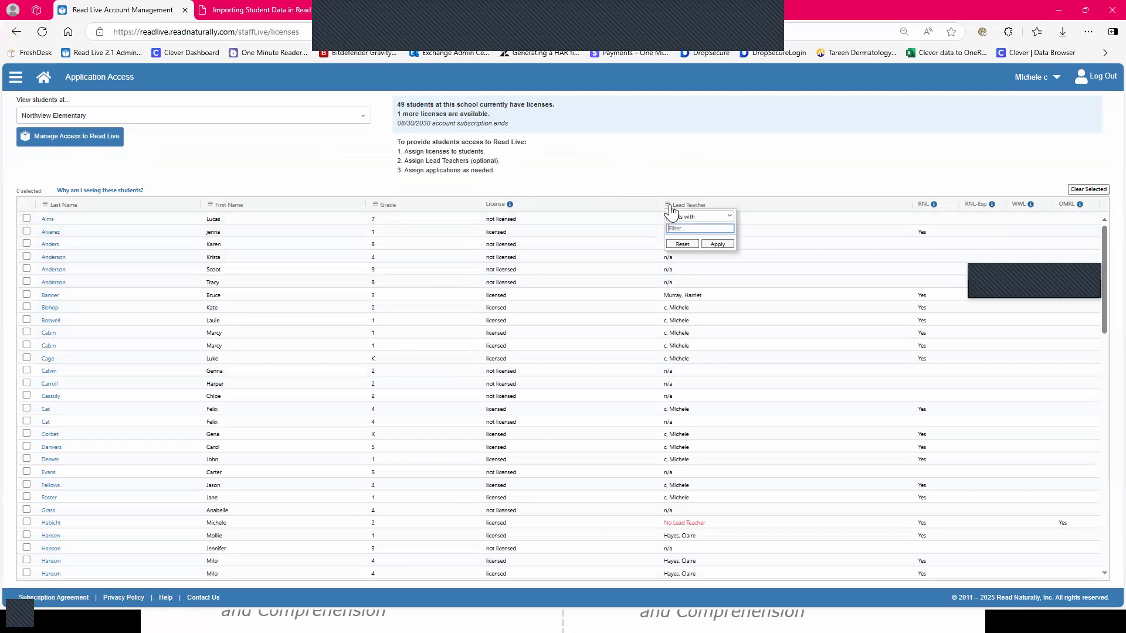
click(701, 206)
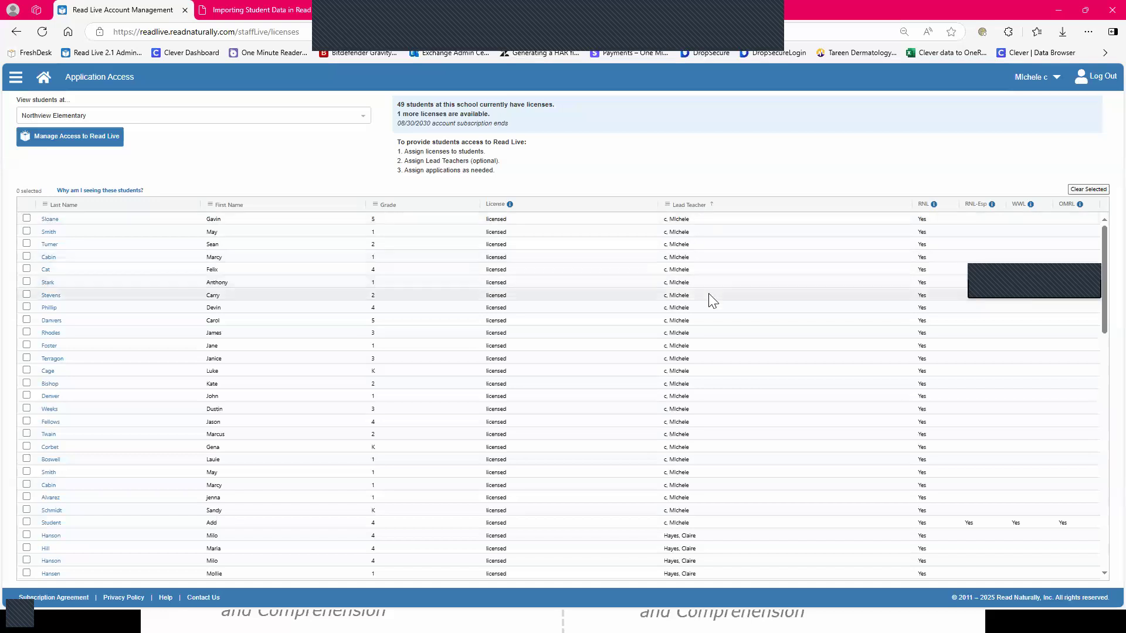
scroll(708, 300, down, 5)
scroll(711, 305, down, 2)
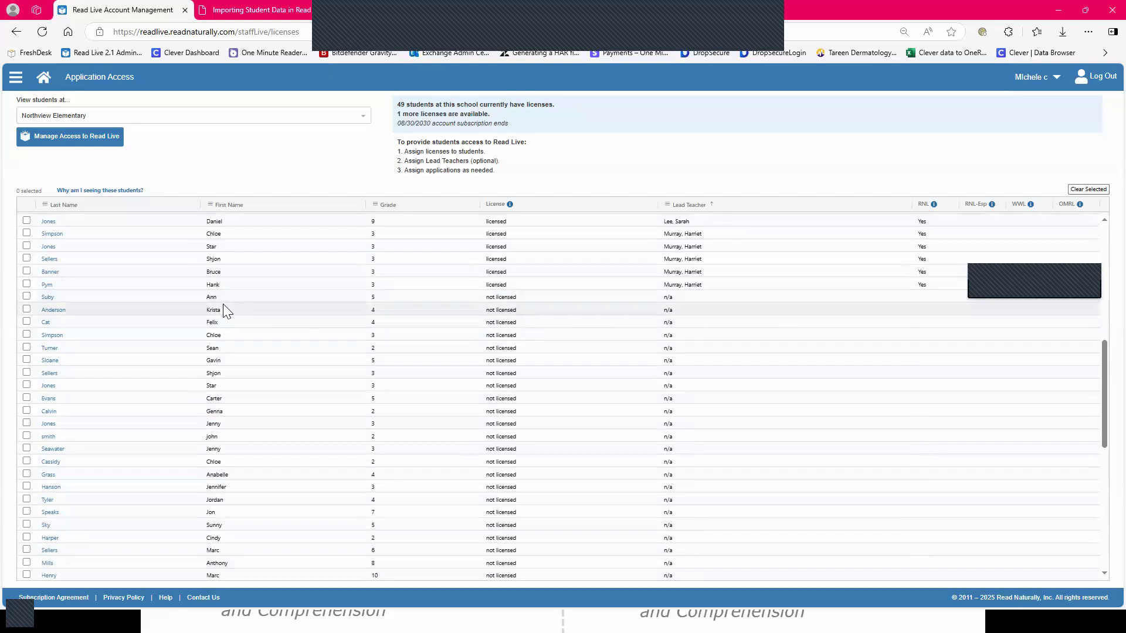
scroll(44, 307, up, 1)
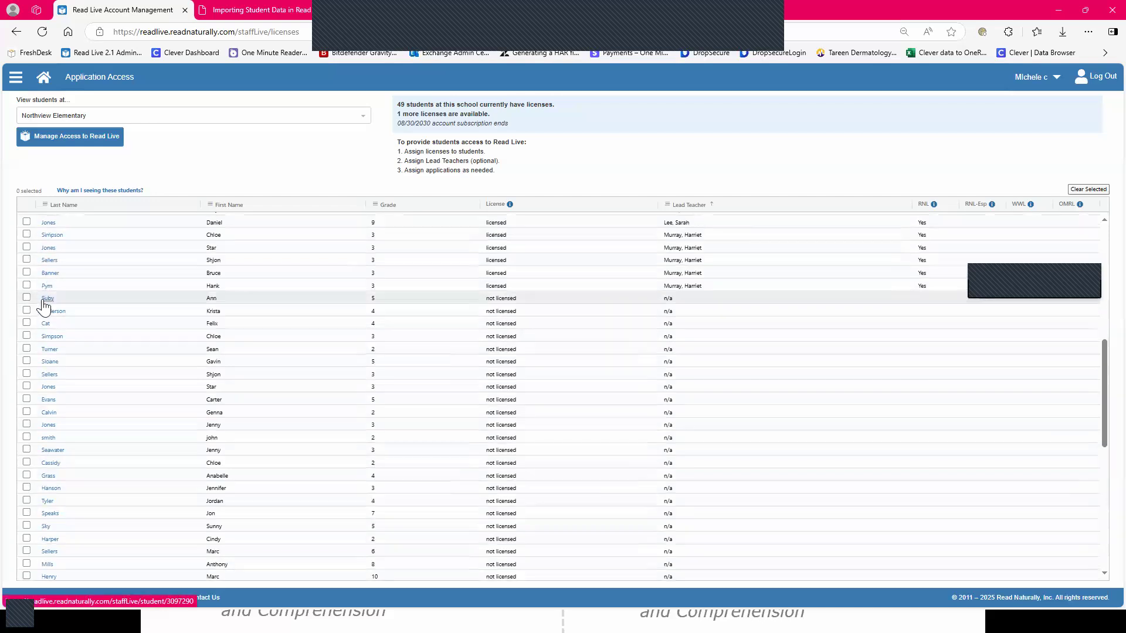
scroll(34, 324, up, 1)
- Select the 23 unlicensed students and try adding licenses, refused as only 1 is available
click(26, 343)
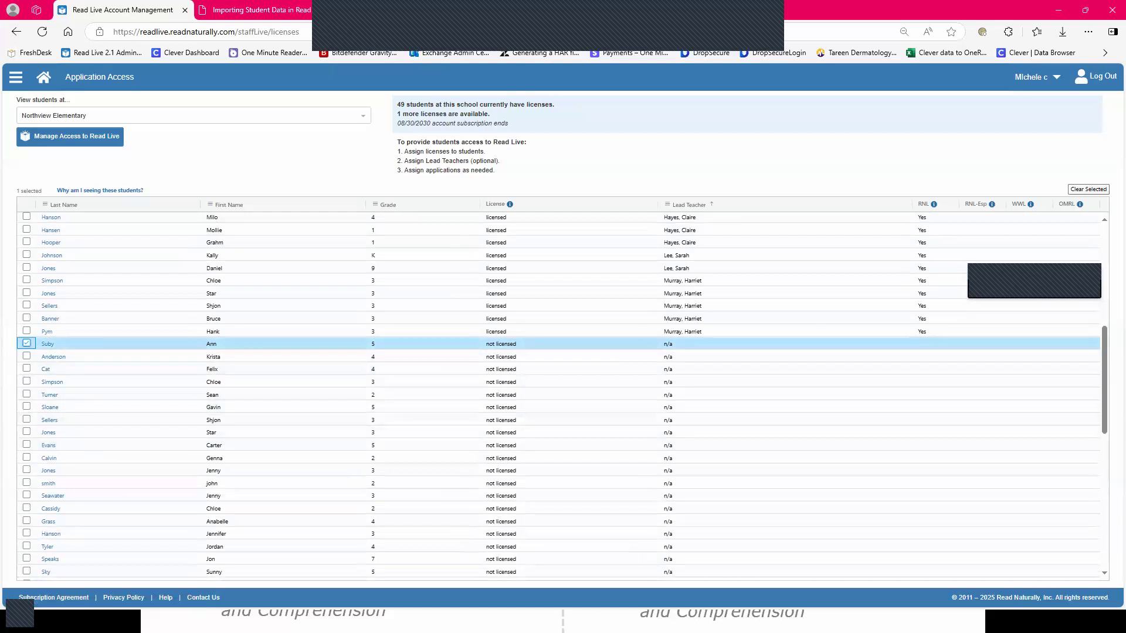
scroll(70, 465, down, 3)
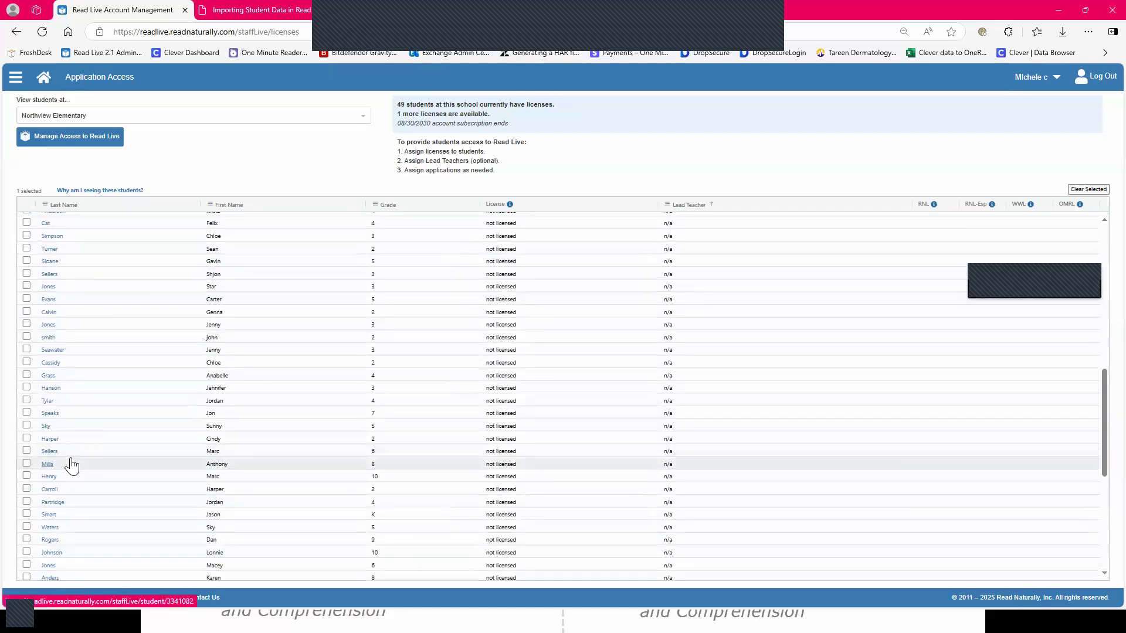
shift+click(26, 476)
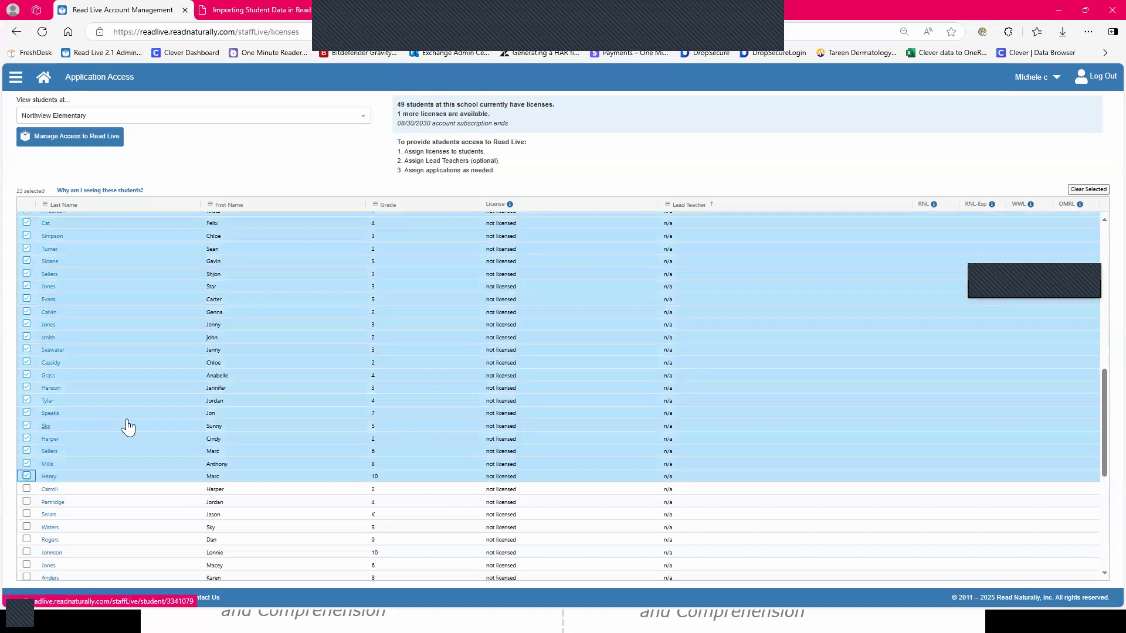
scroll(127, 427, up, 2)
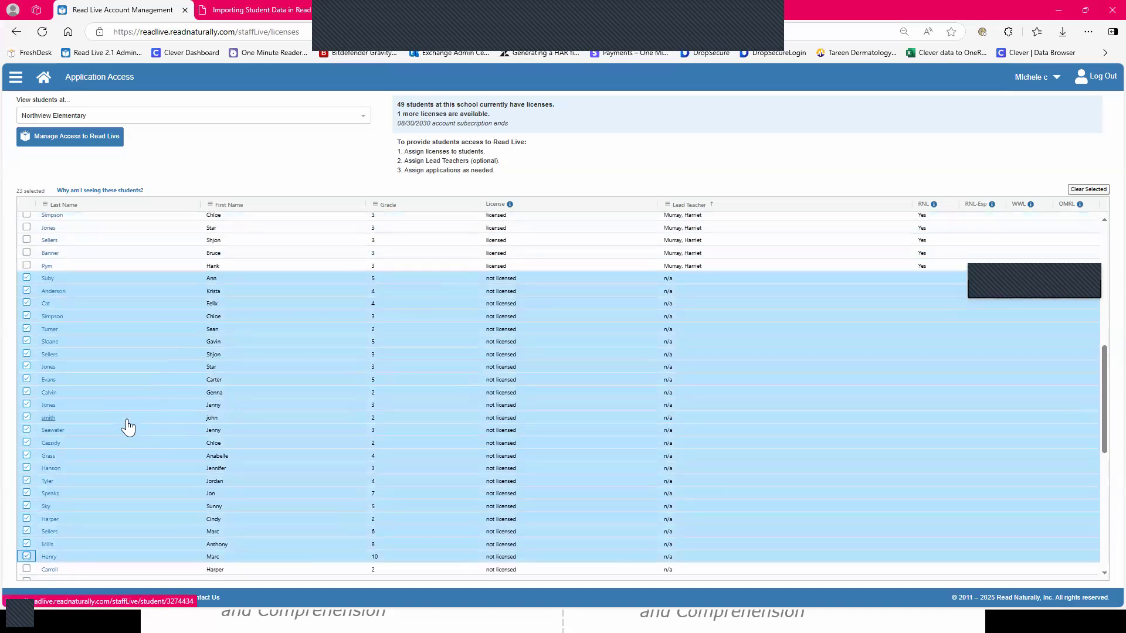
click(83, 140)
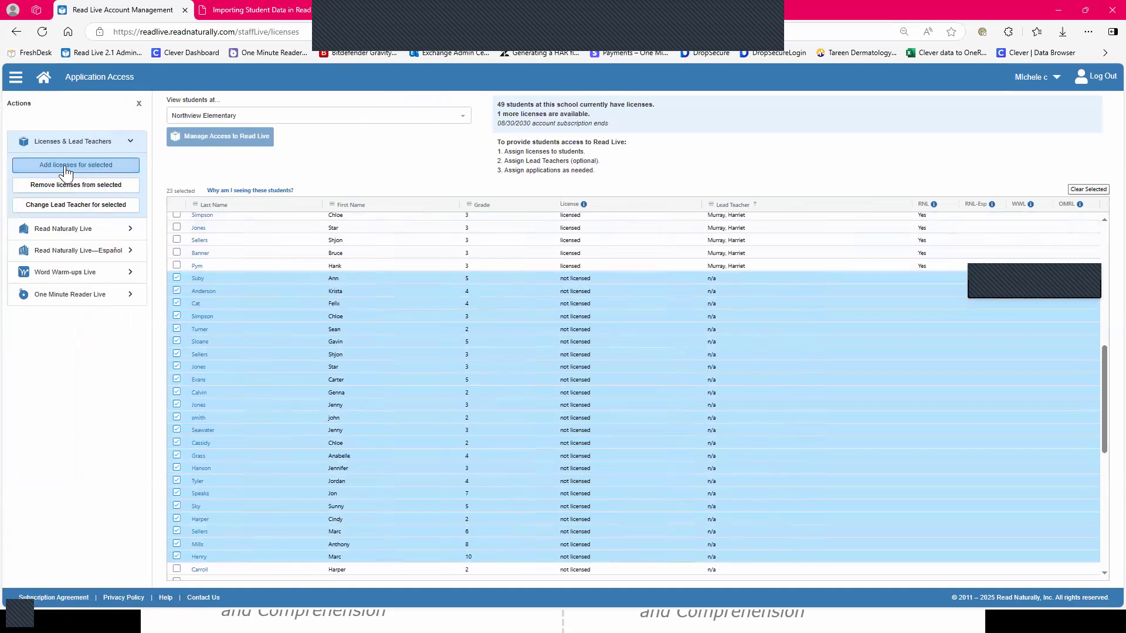
click(100, 170)
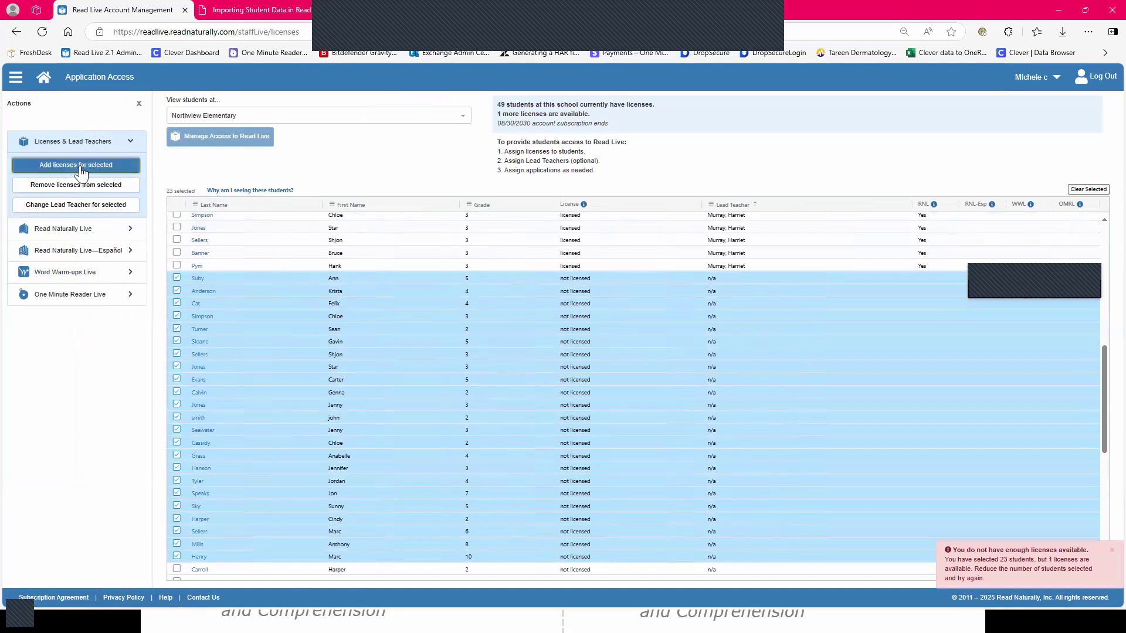
- Check Northview Elementary's 50 reserved licences under Account & School Administration, then return Home
click(44, 77)
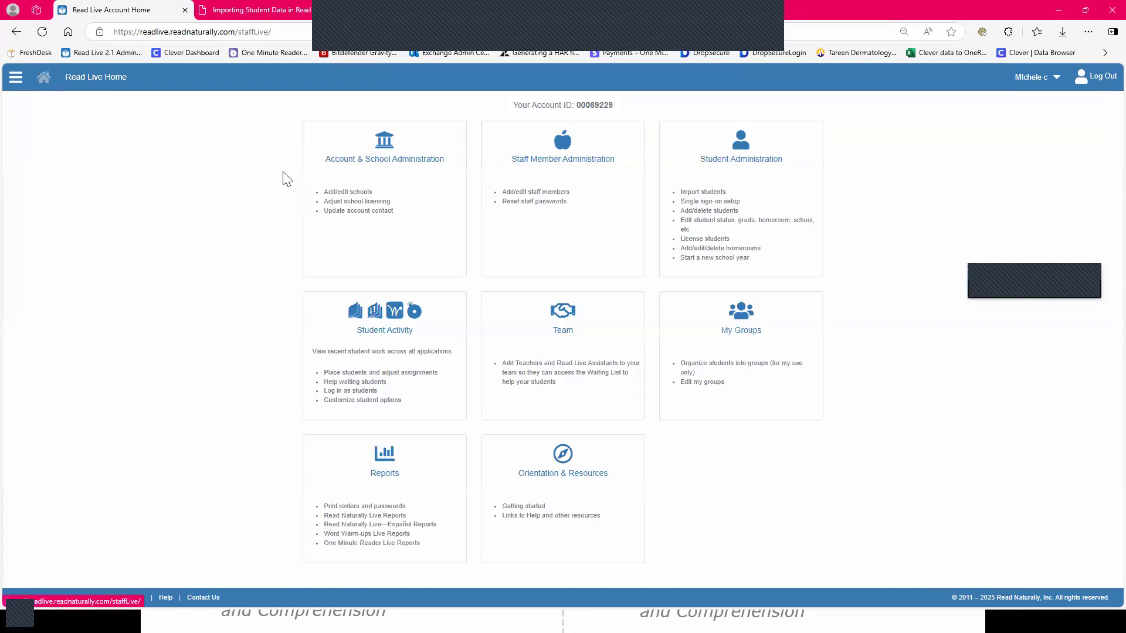
click(334, 189)
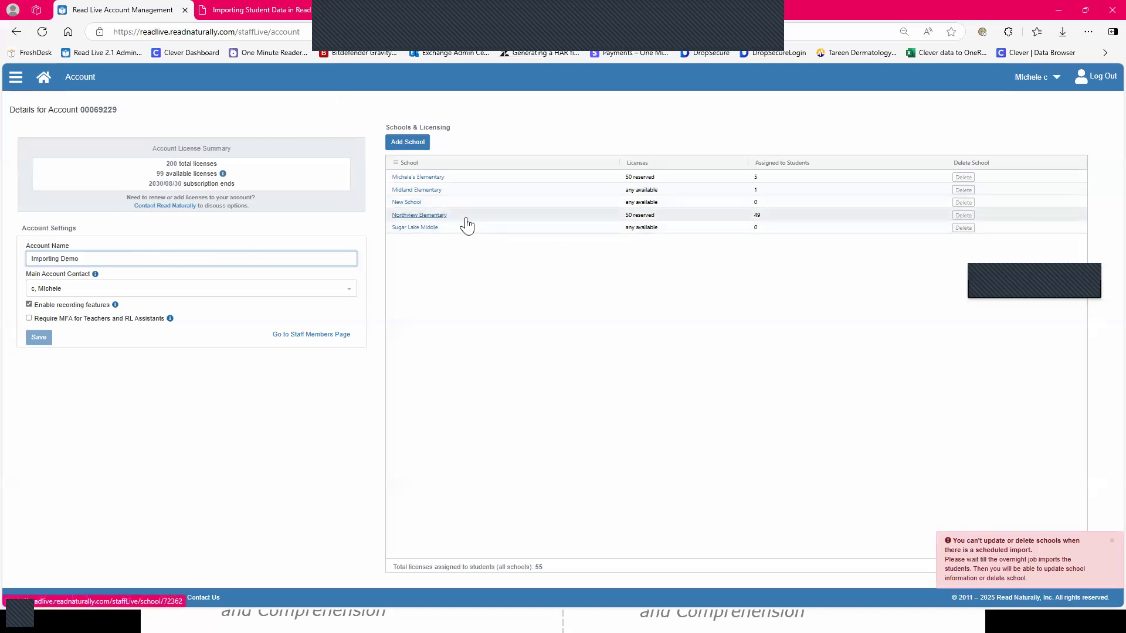
click(45, 82)
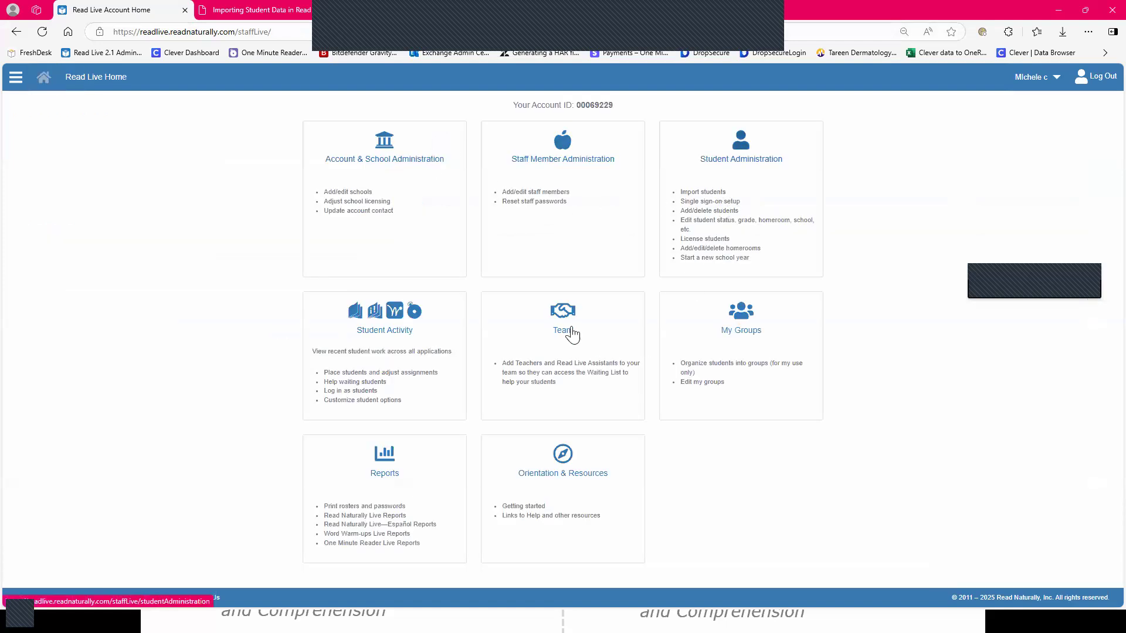
- Reopen Northview's Application Access, select the top 28 licensed students, and open Manage Access to Read Live
click(753, 196)
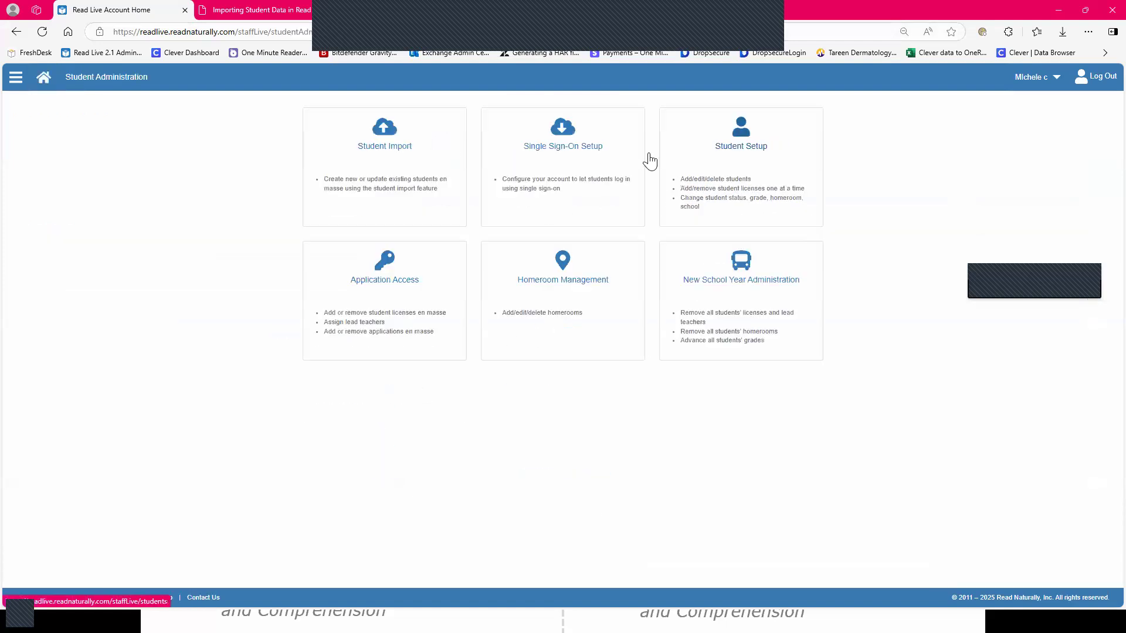
click(413, 300)
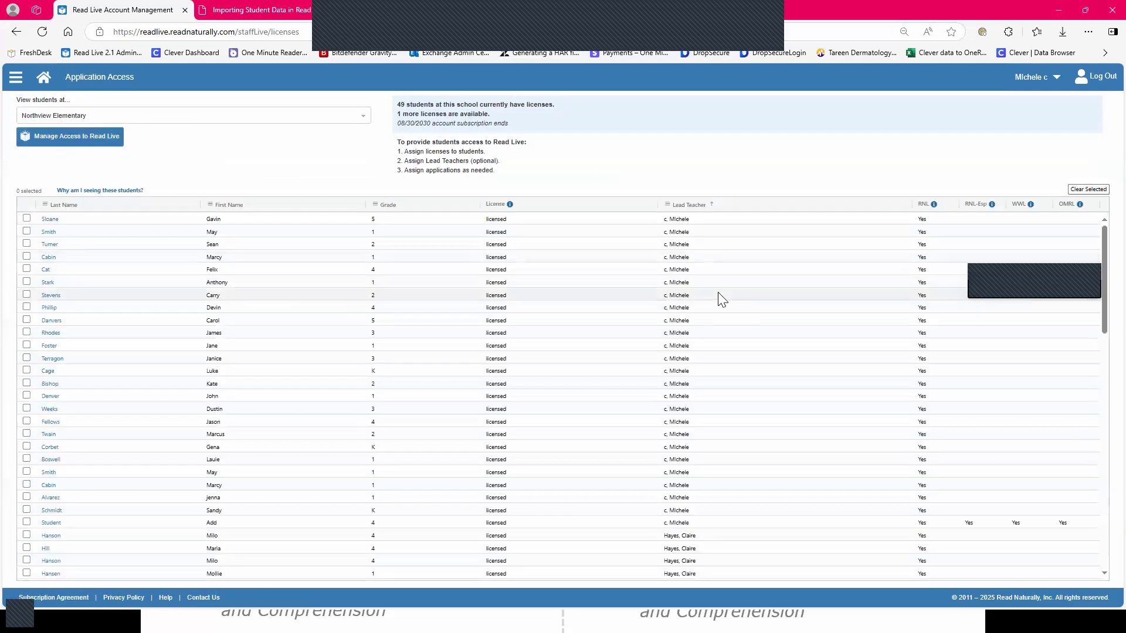
click(26, 218)
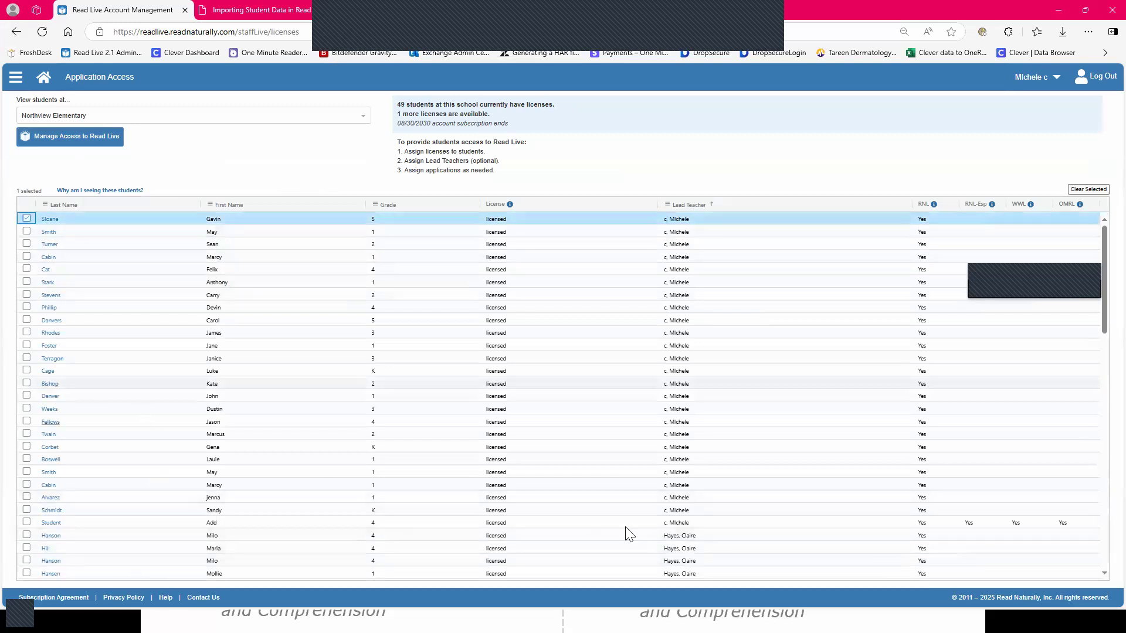
shift+click(27, 560)
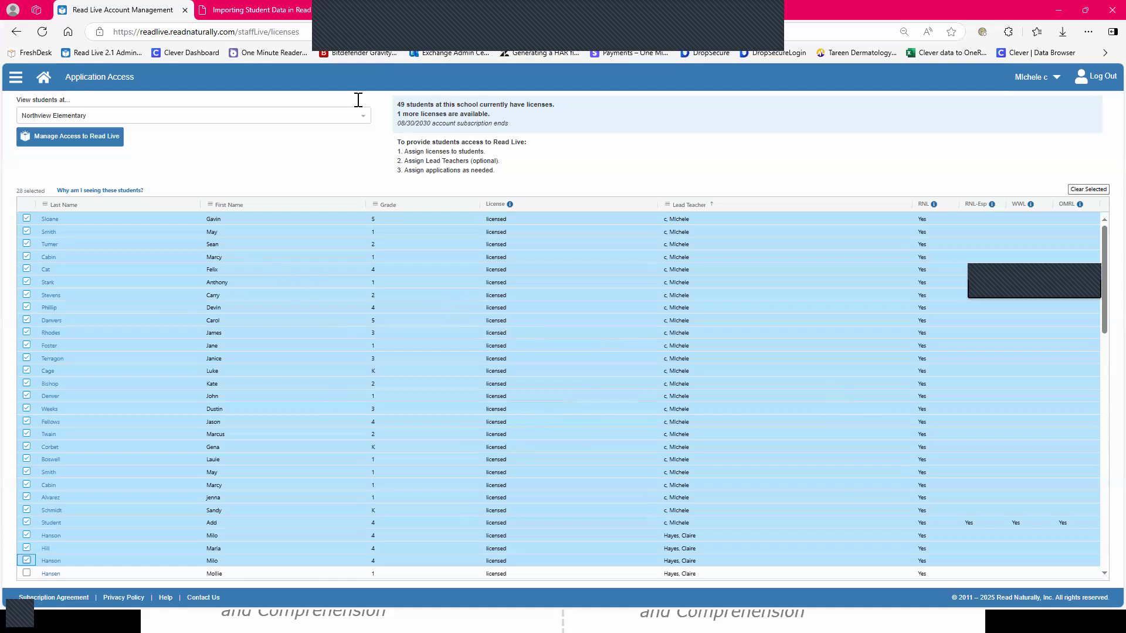
click(75, 130)
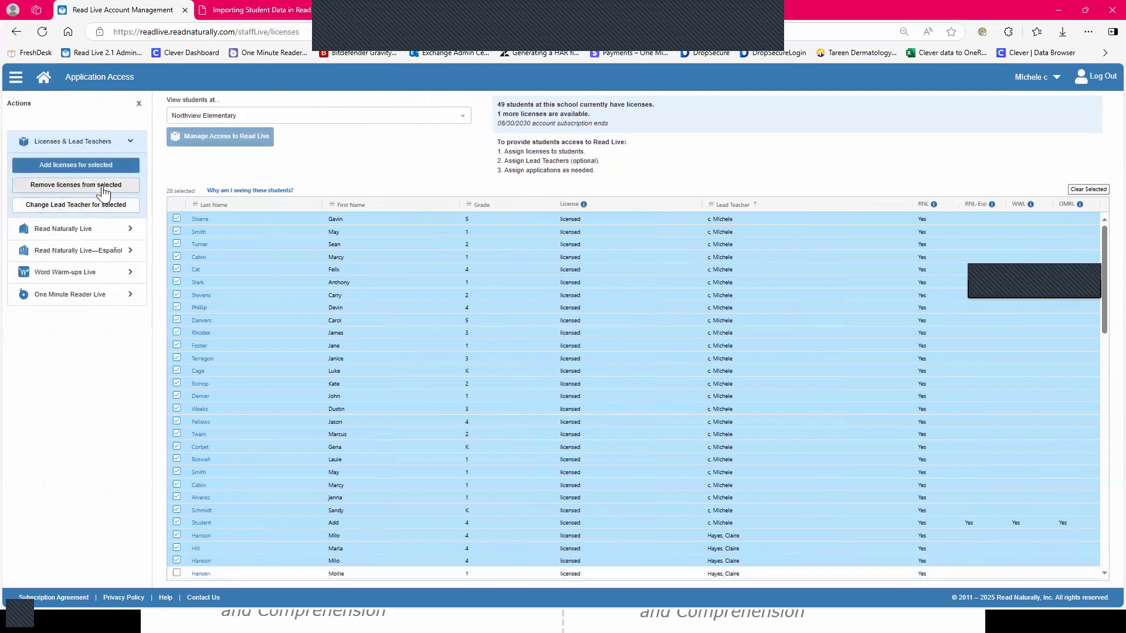
- Remove licenses and lead teachers from the 28 selected students, confirming with Yes
click(117, 186)
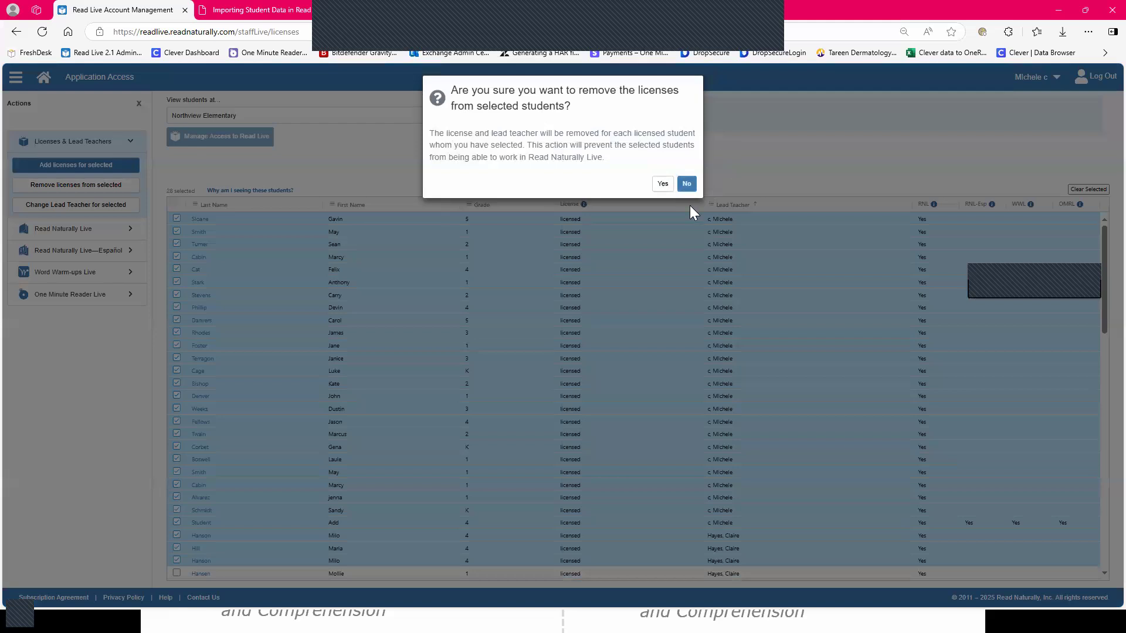
click(663, 185)
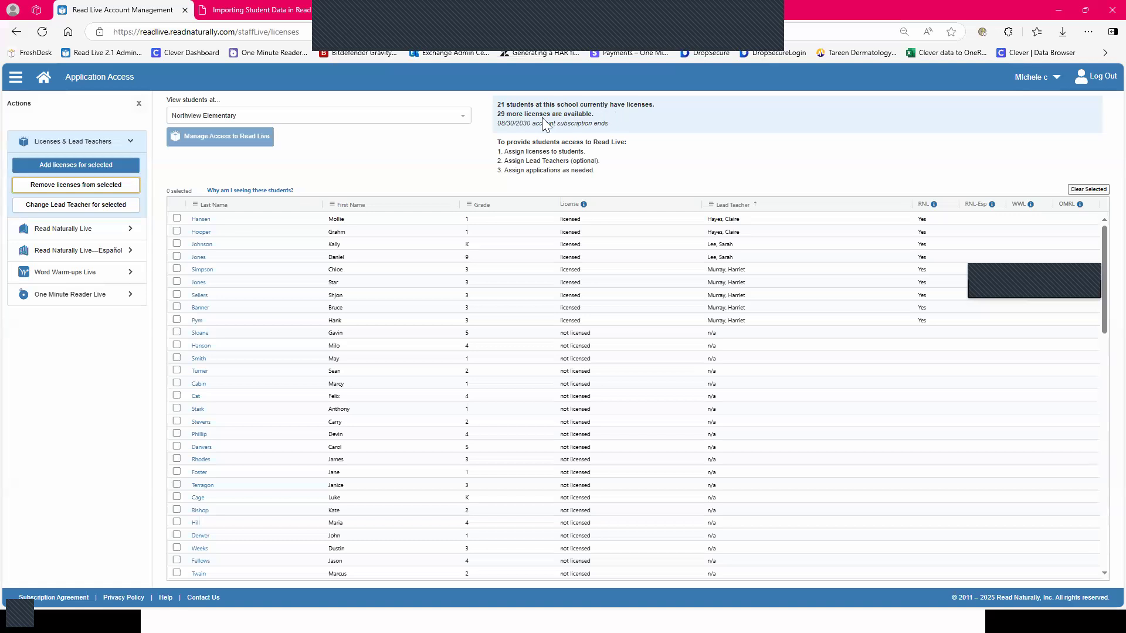
- Select 16 unlicensed students and give them licenses with one shared lead teacher
click(176, 345)
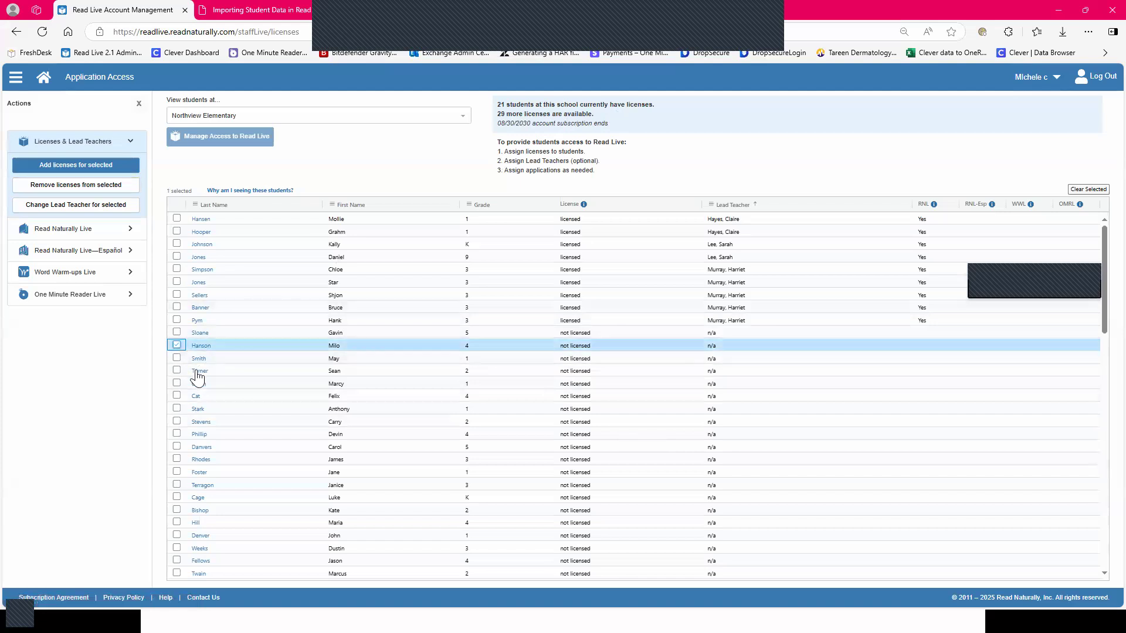
scroll(219, 445, down, 1)
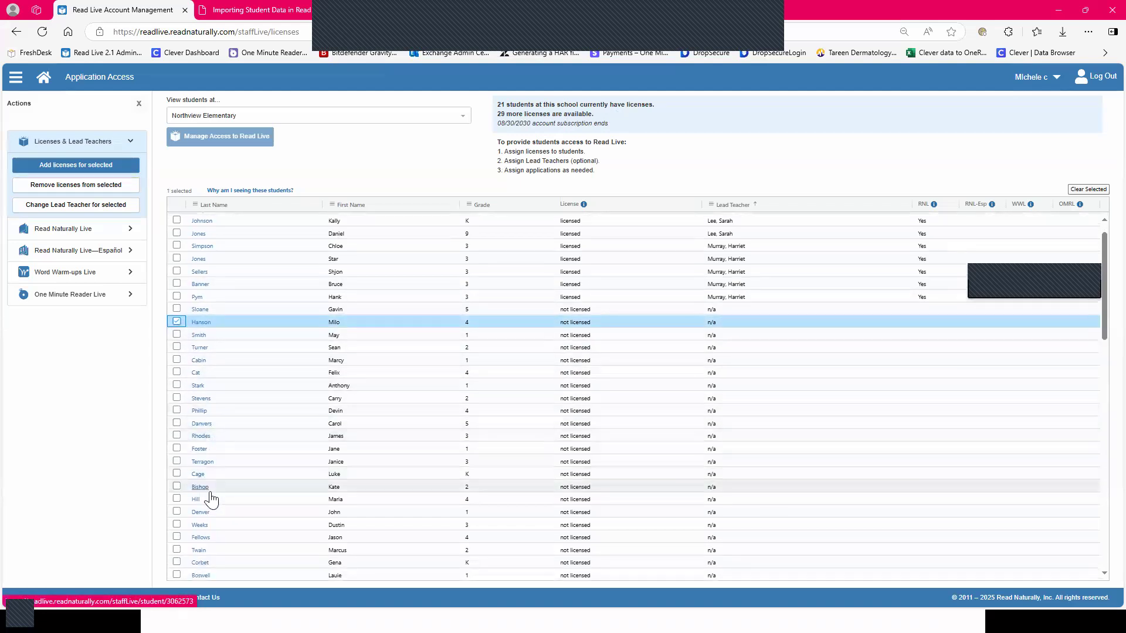
shift+click(177, 513)
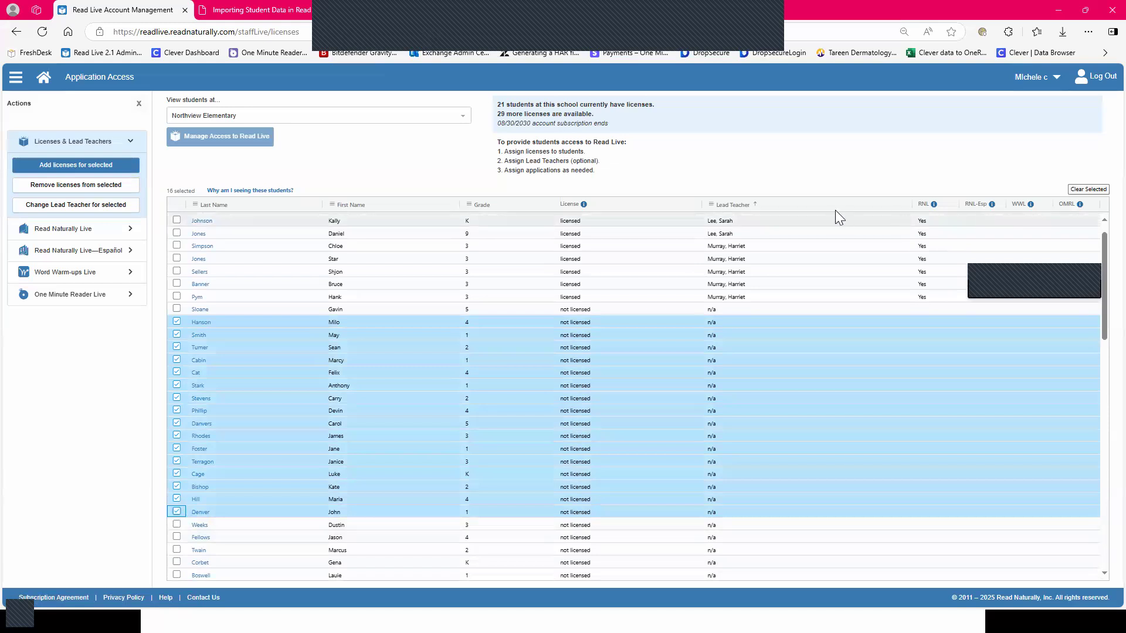
click(41, 159)
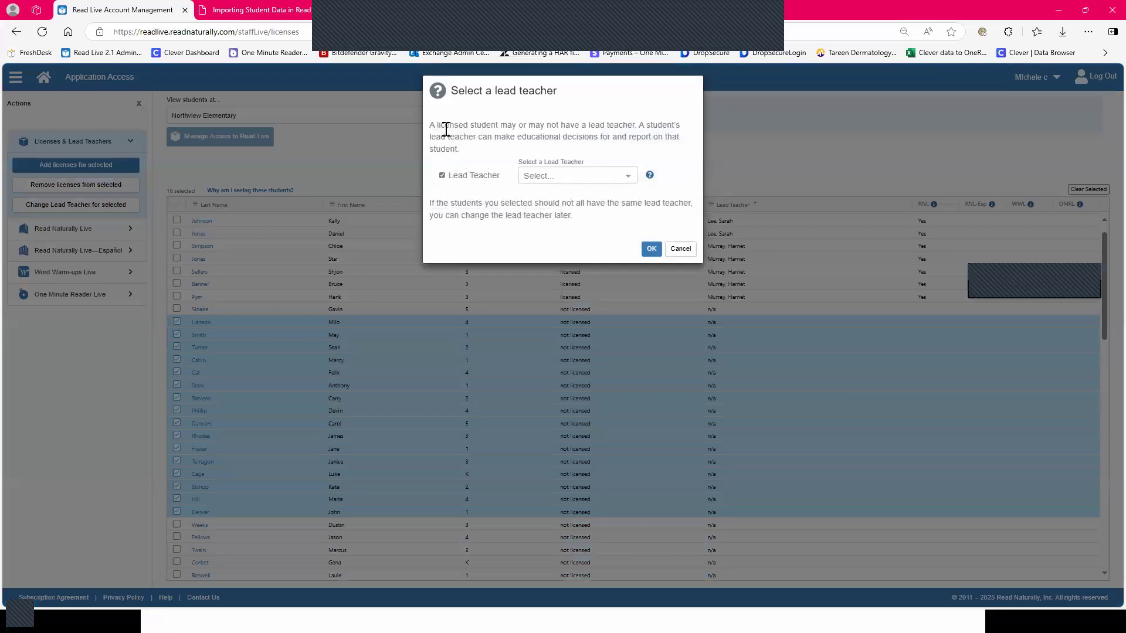
click(535, 176)
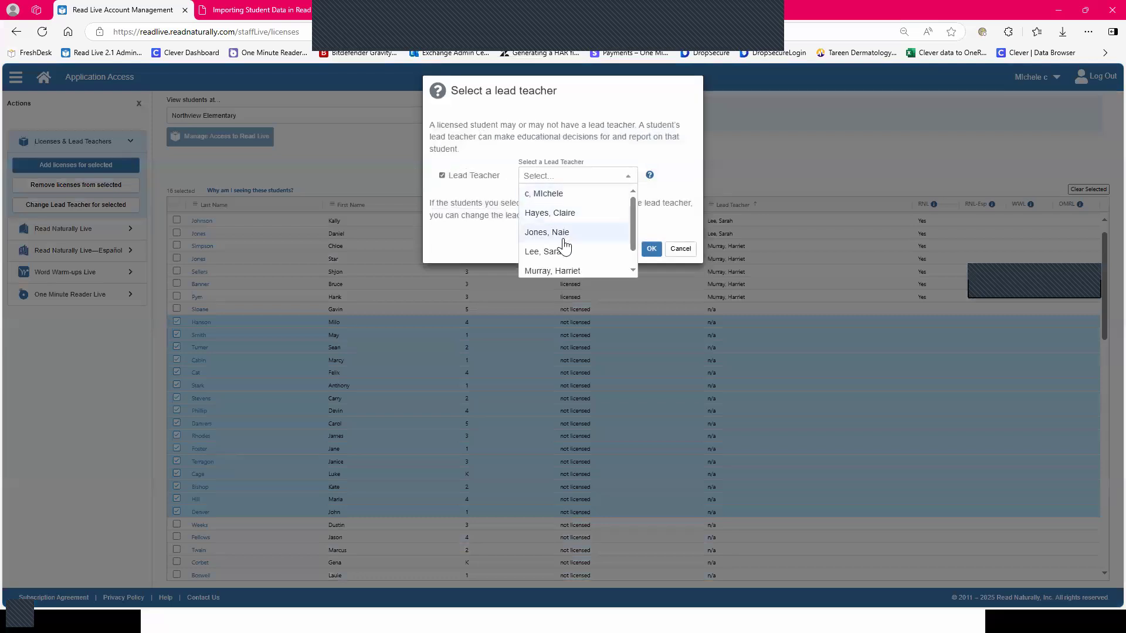
click(577, 194)
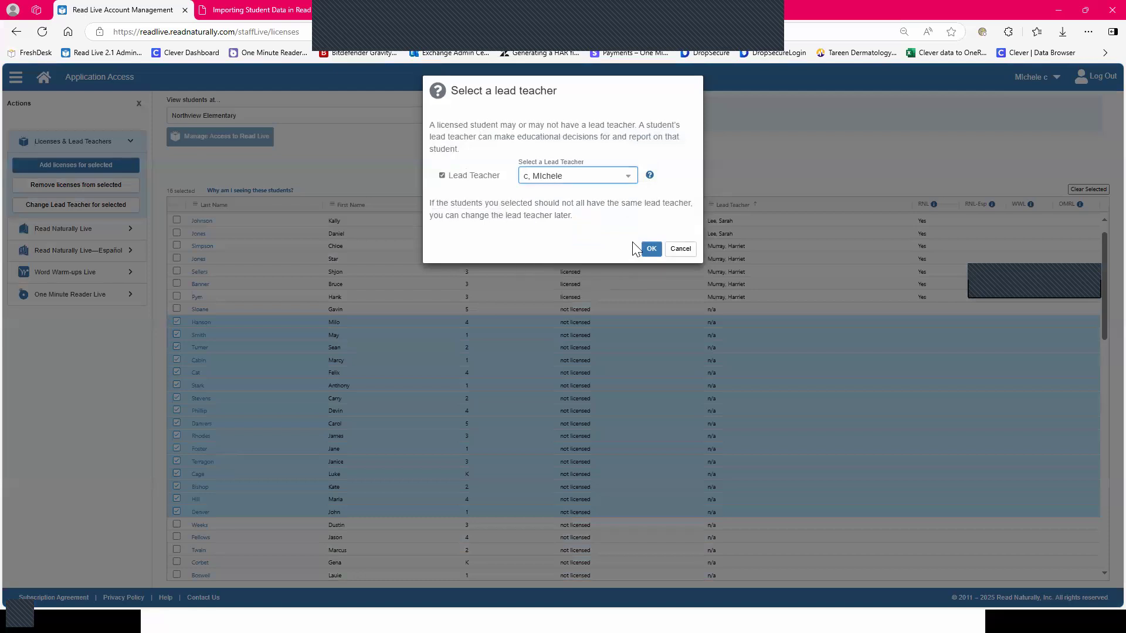
click(649, 250)
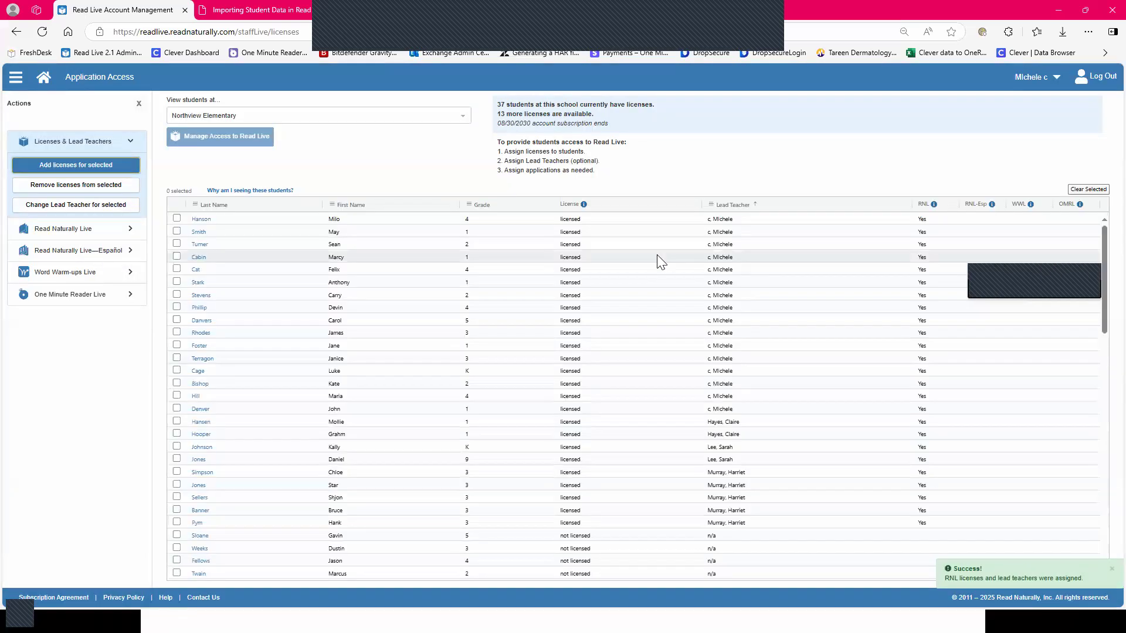
- Review the Northview license list, close the Actions sidebar, and return to the list's top
scroll(368, 290, down, 3)
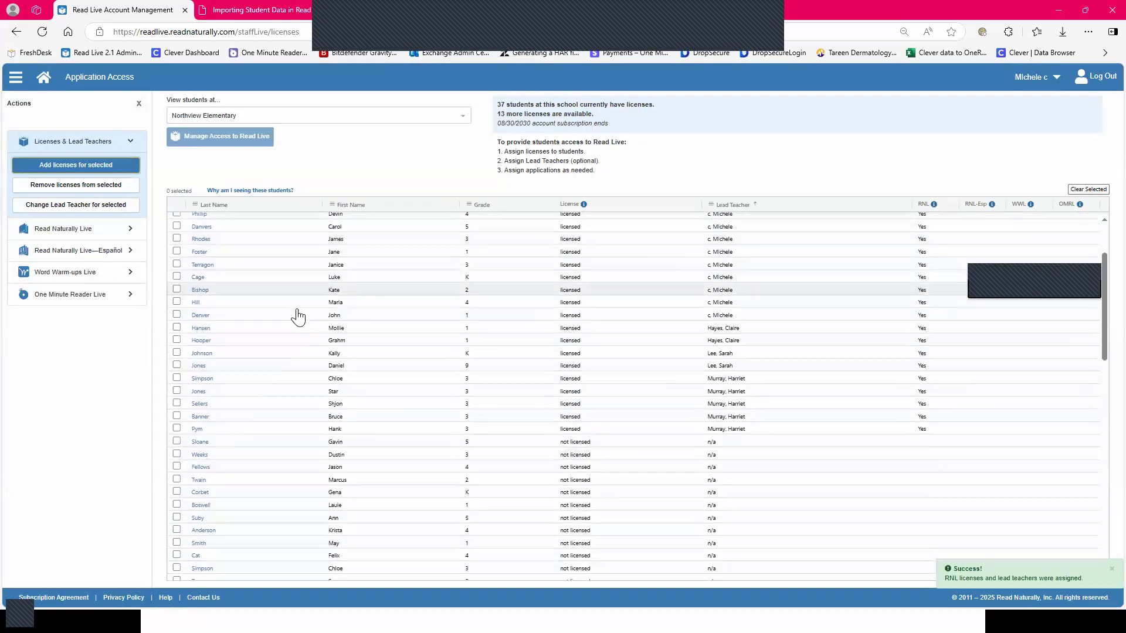
scroll(350, 317, down, 15)
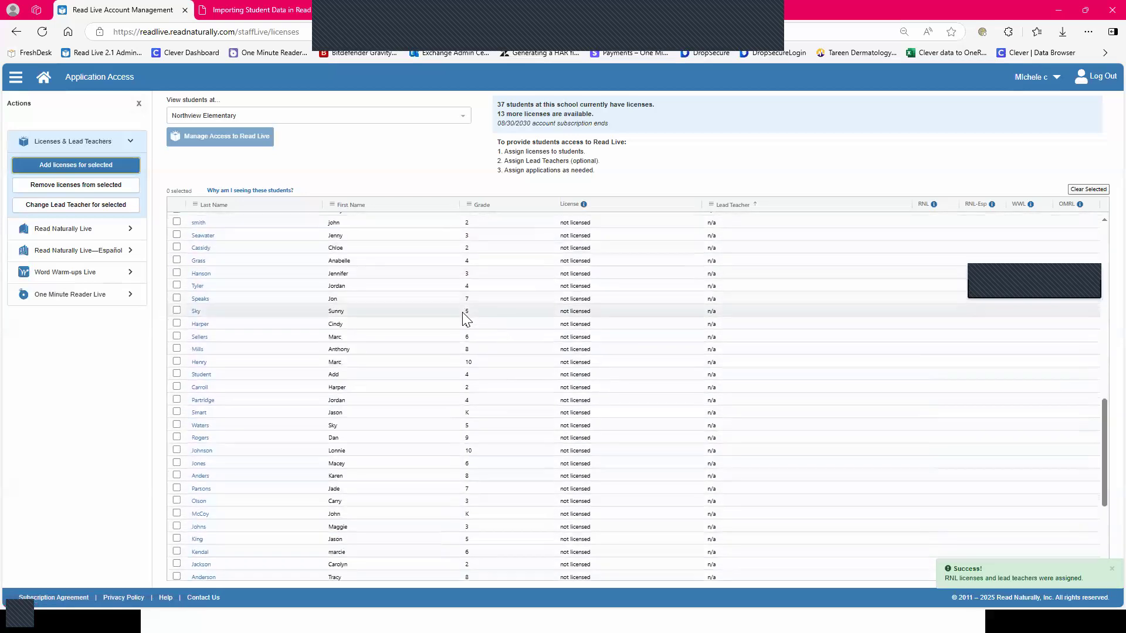
scroll(466, 319, down, 1)
scroll(464, 306, up, 10)
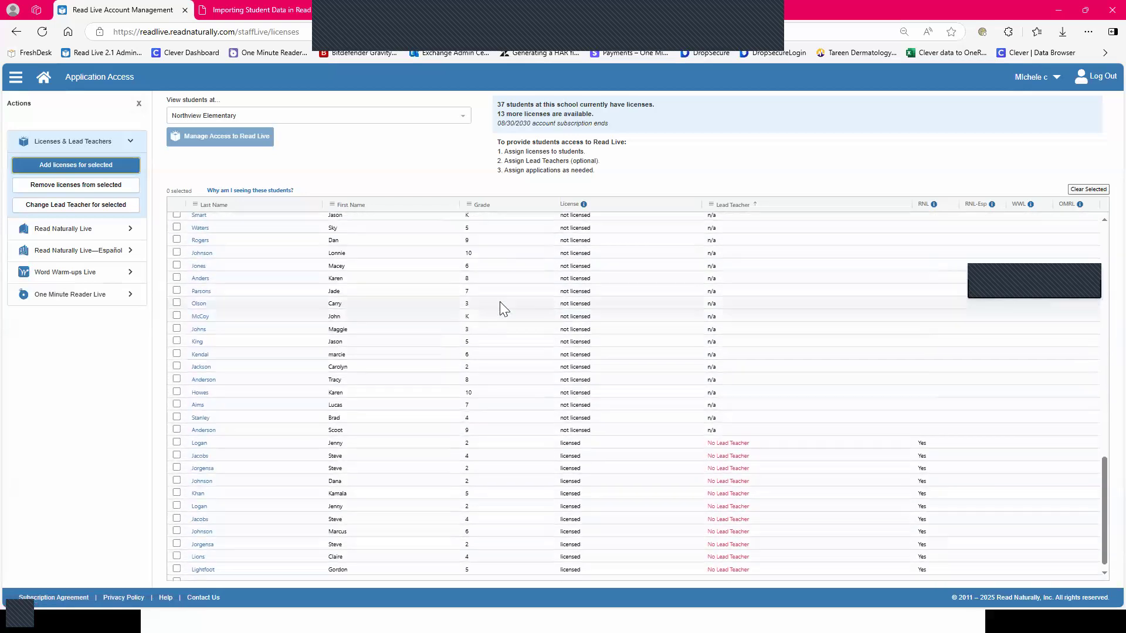
scroll(923, 361, up, 3)
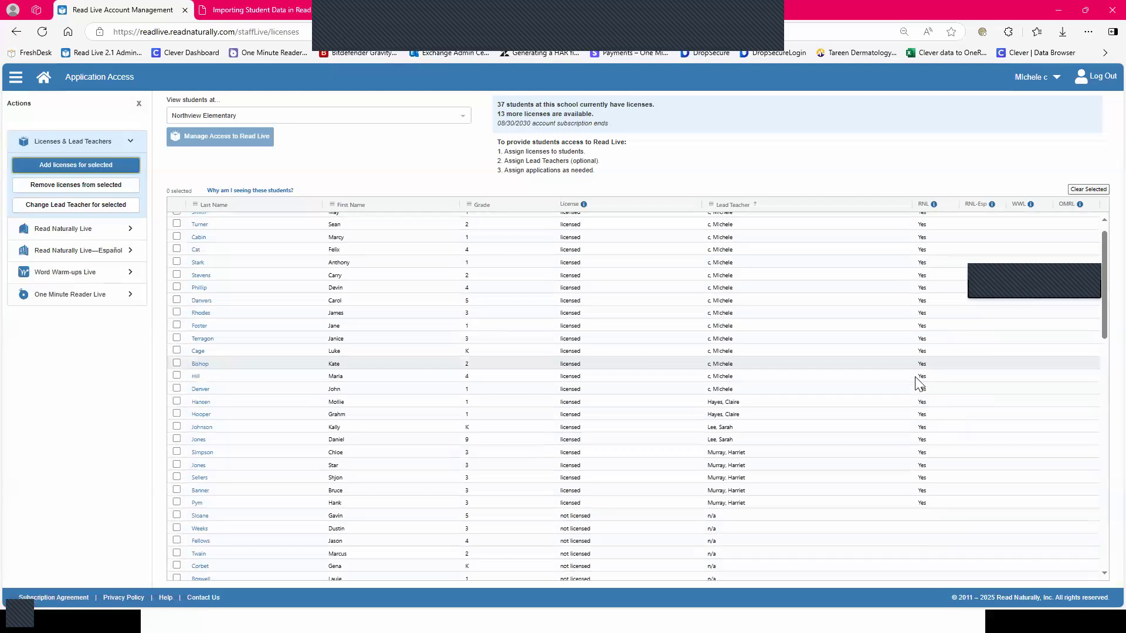
scroll(922, 389, down, 10)
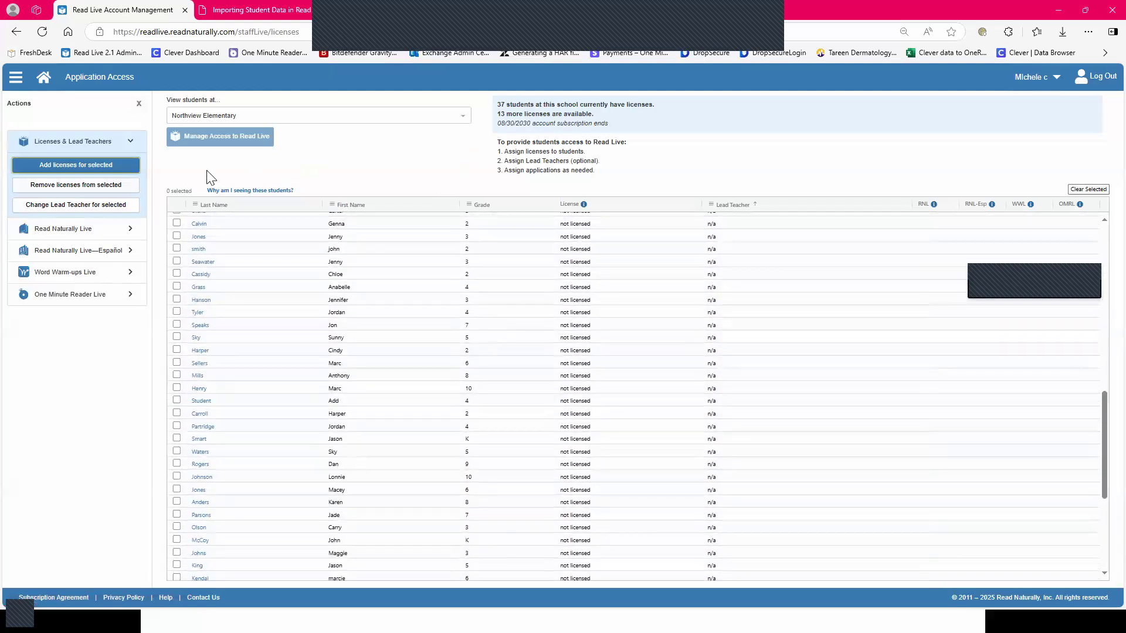
click(139, 109)
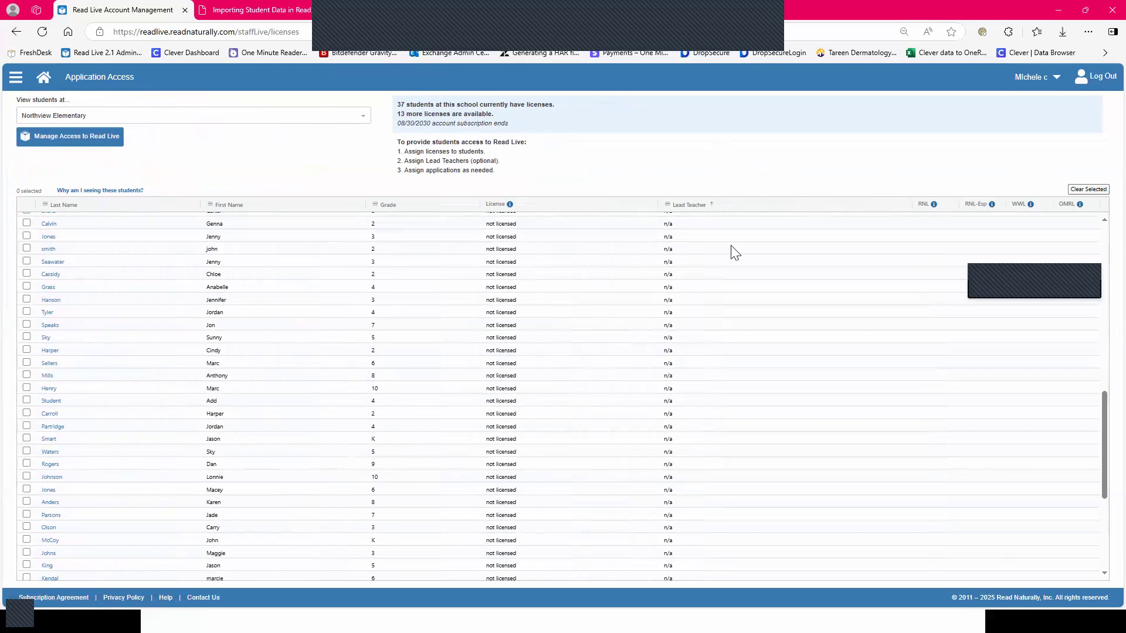
drag(1099, 425, 1099, 231)
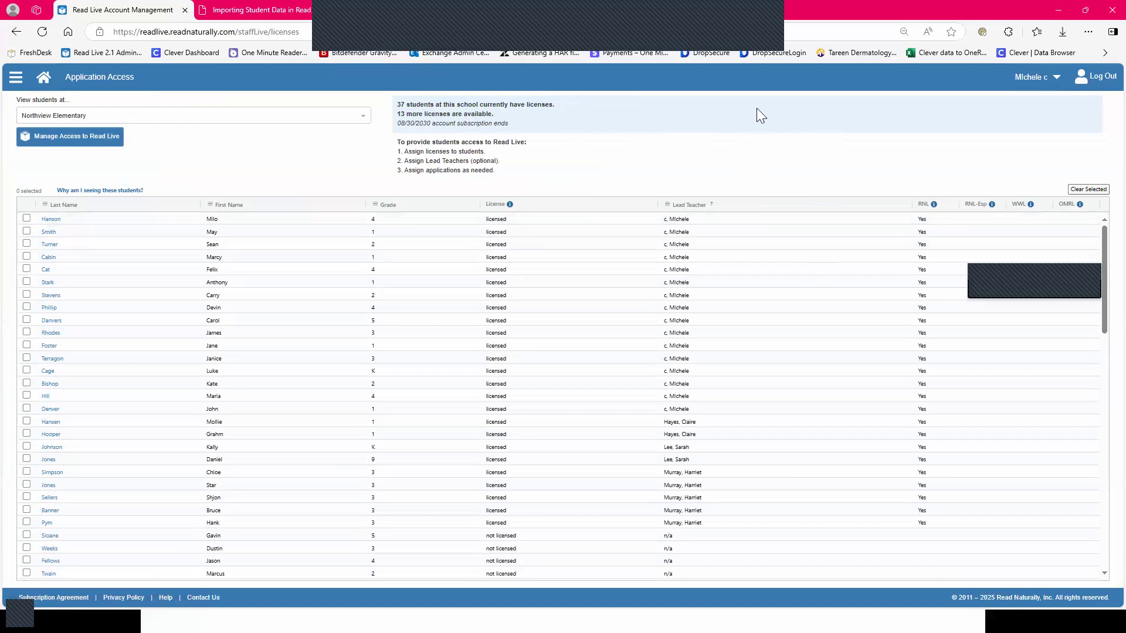
- Navigate Edge to readnaturally.com from the address bar after two mistyped attempts
click(268, 32)
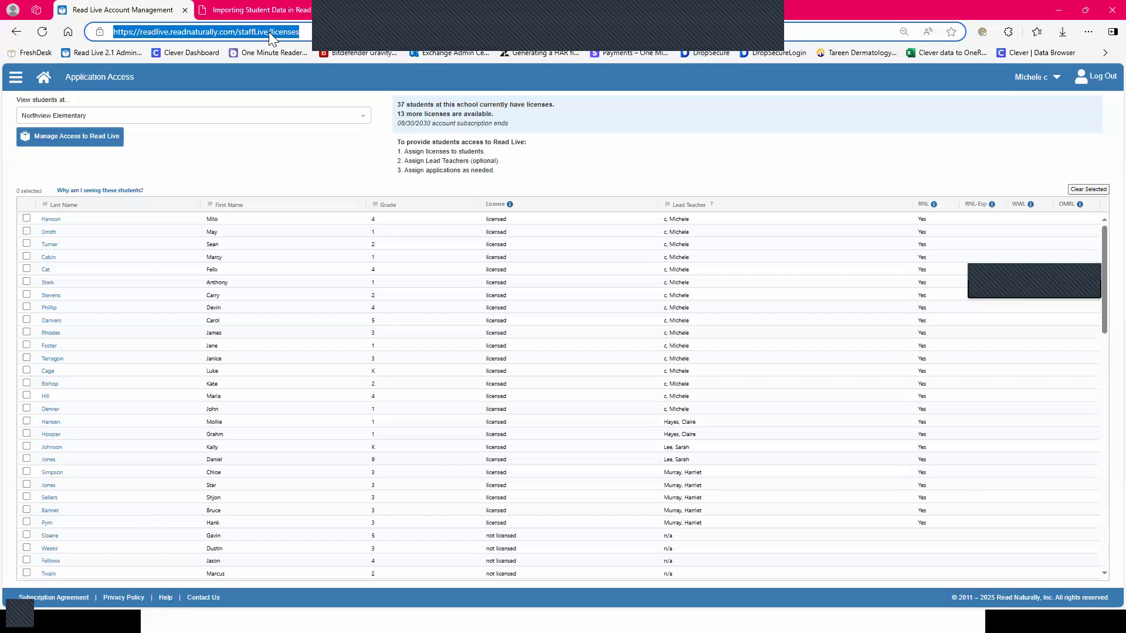
text(readna')
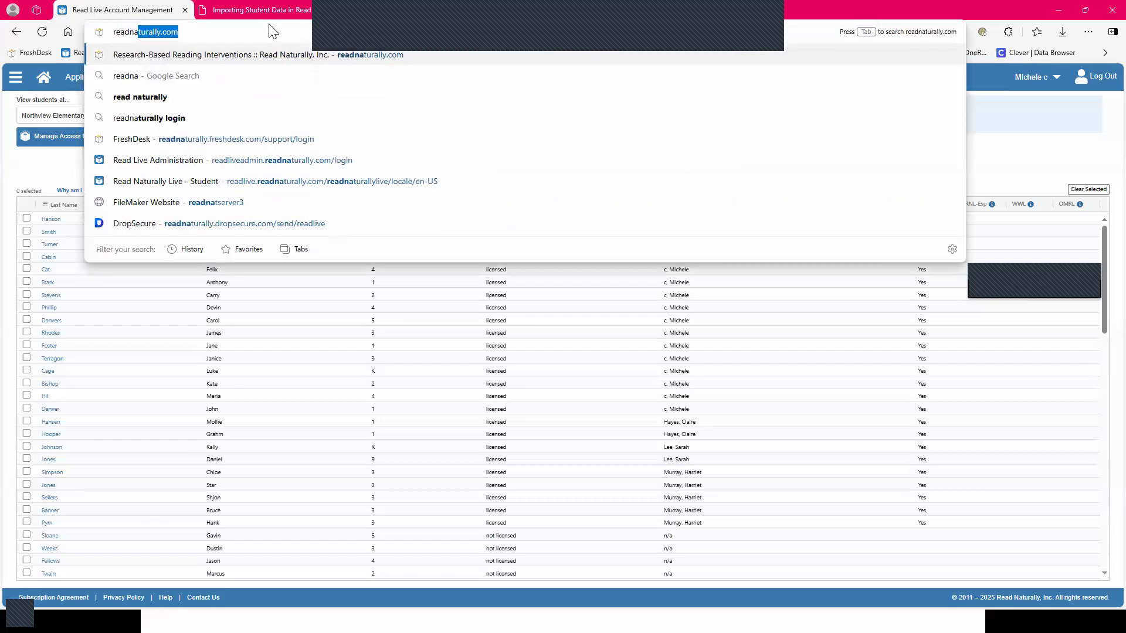
key(Return)
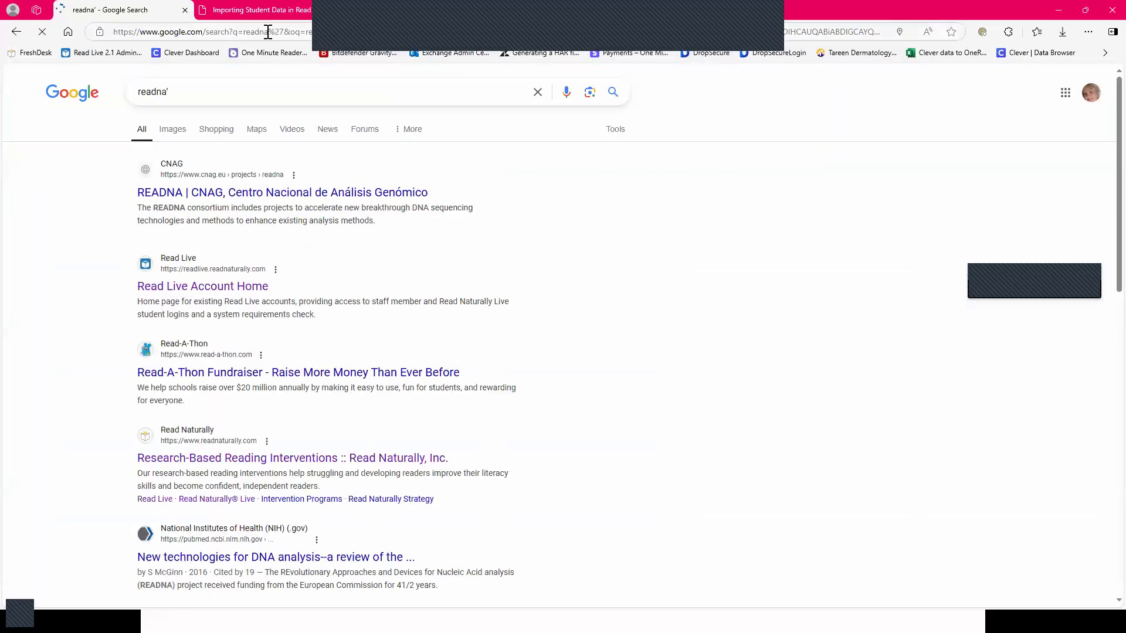
click(265, 36)
text(reana)
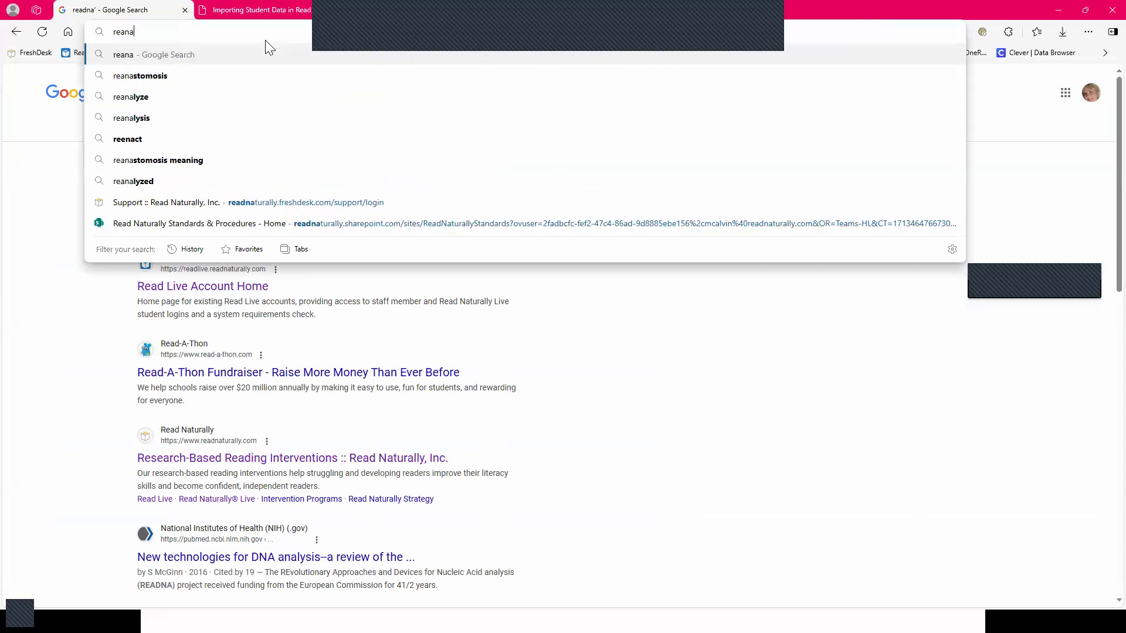
key(Return)
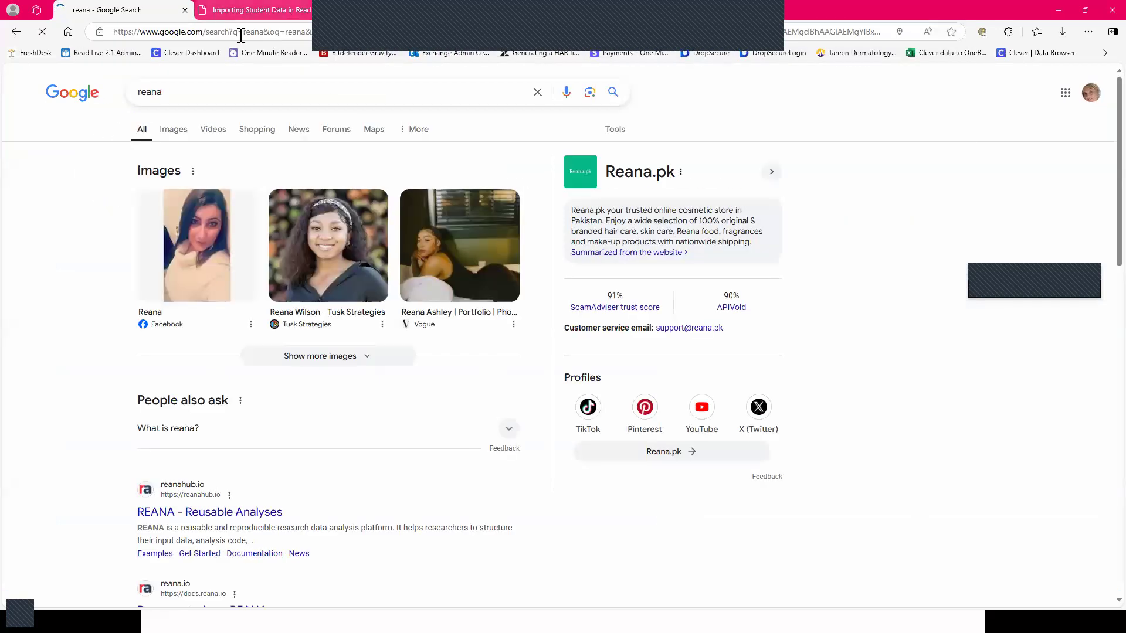
click(240, 35)
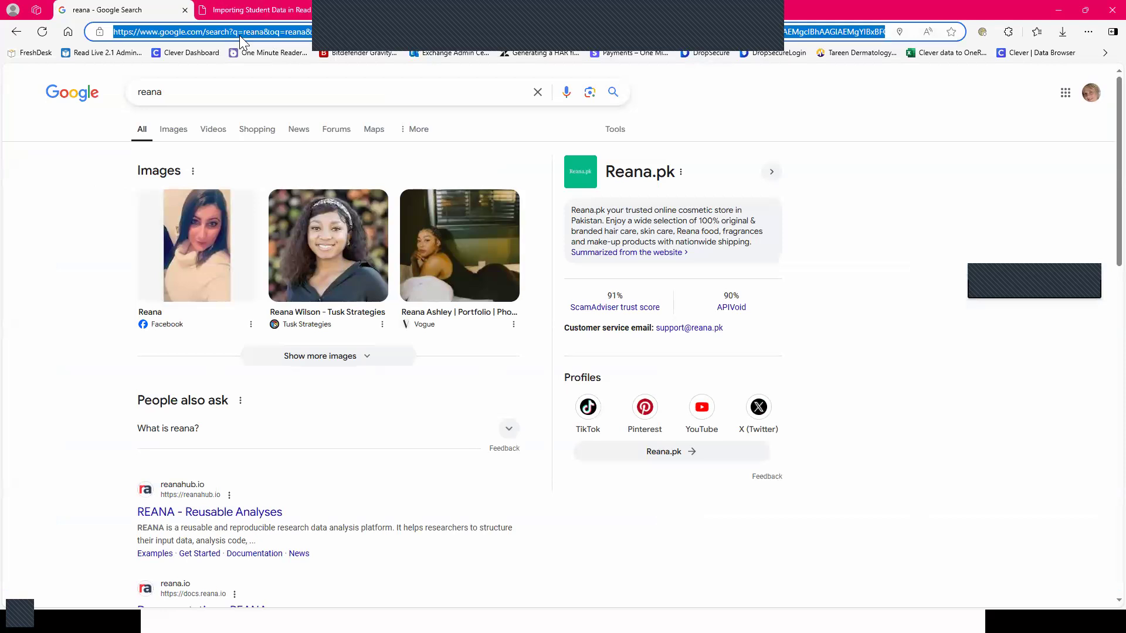
text(readnat)
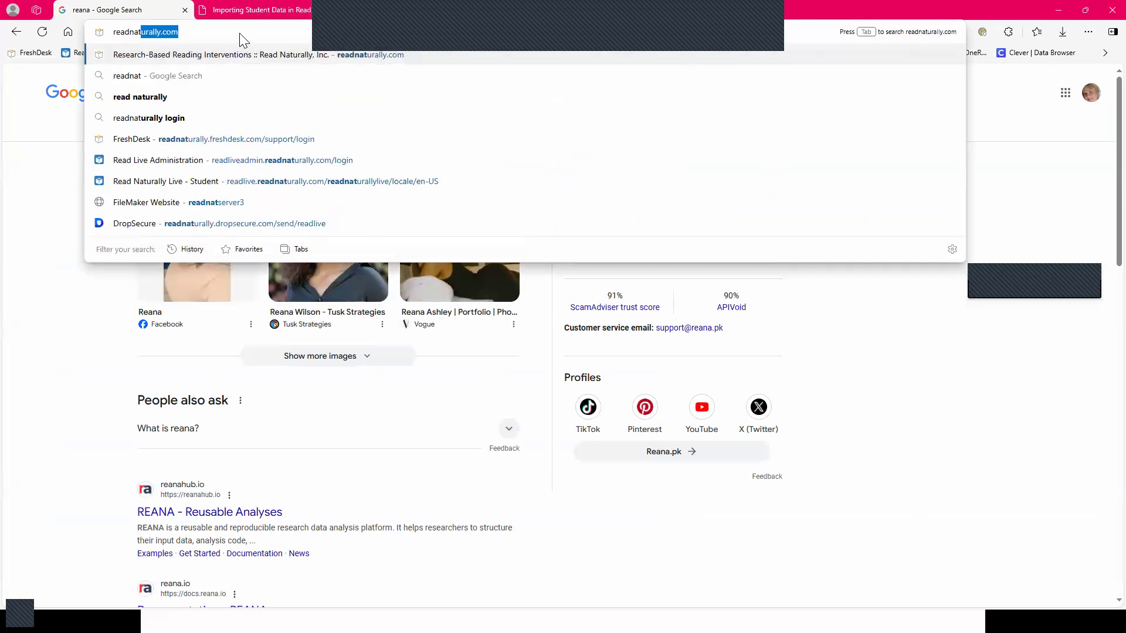
text(urally.com)
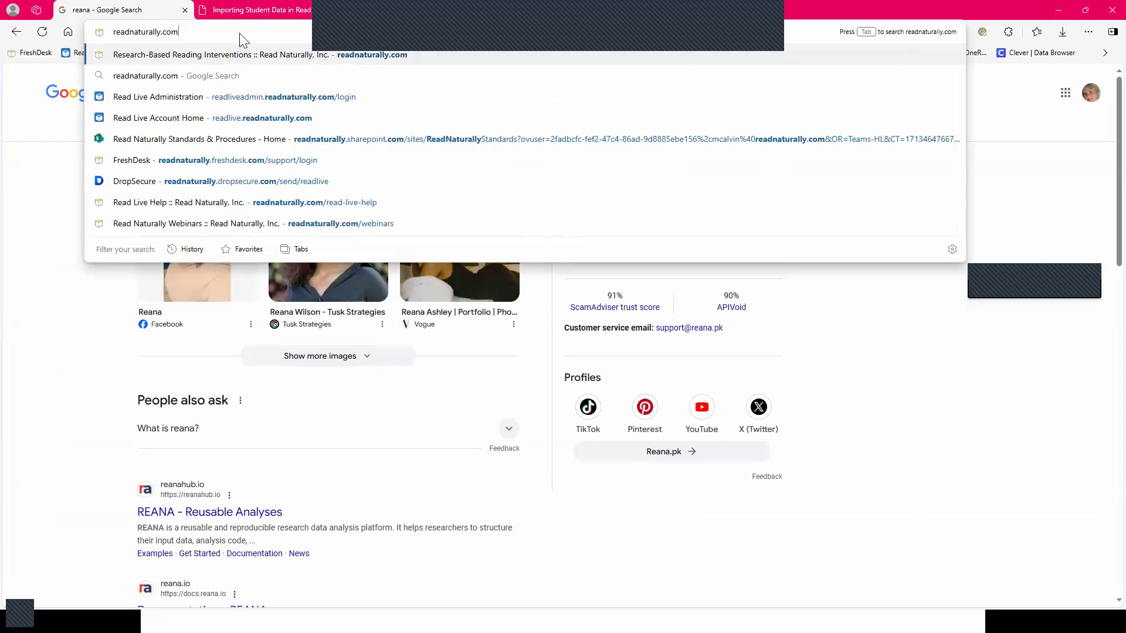
key(Return)
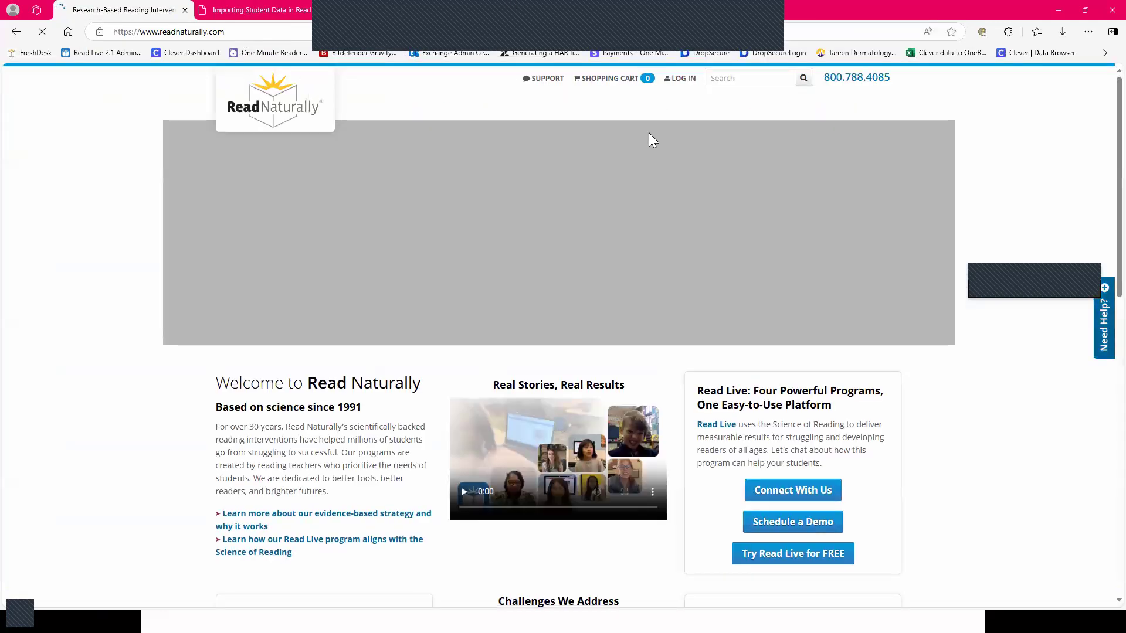
- Open the Training page and browse its seminars, online courses and teacher's manuals
mouse_move(528, 113)
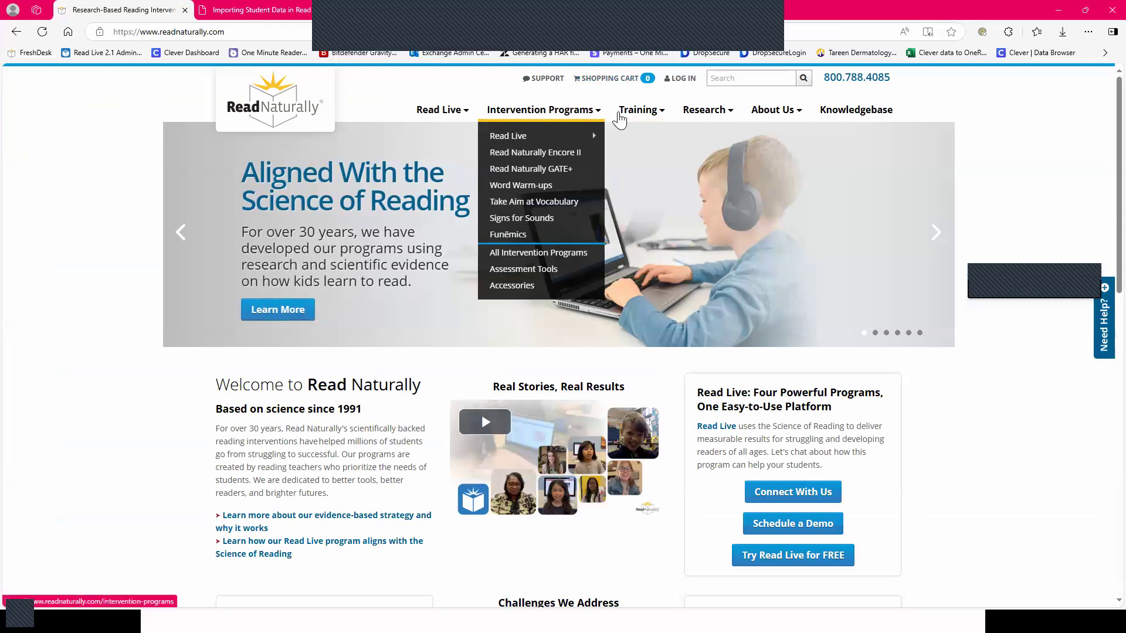
click(640, 113)
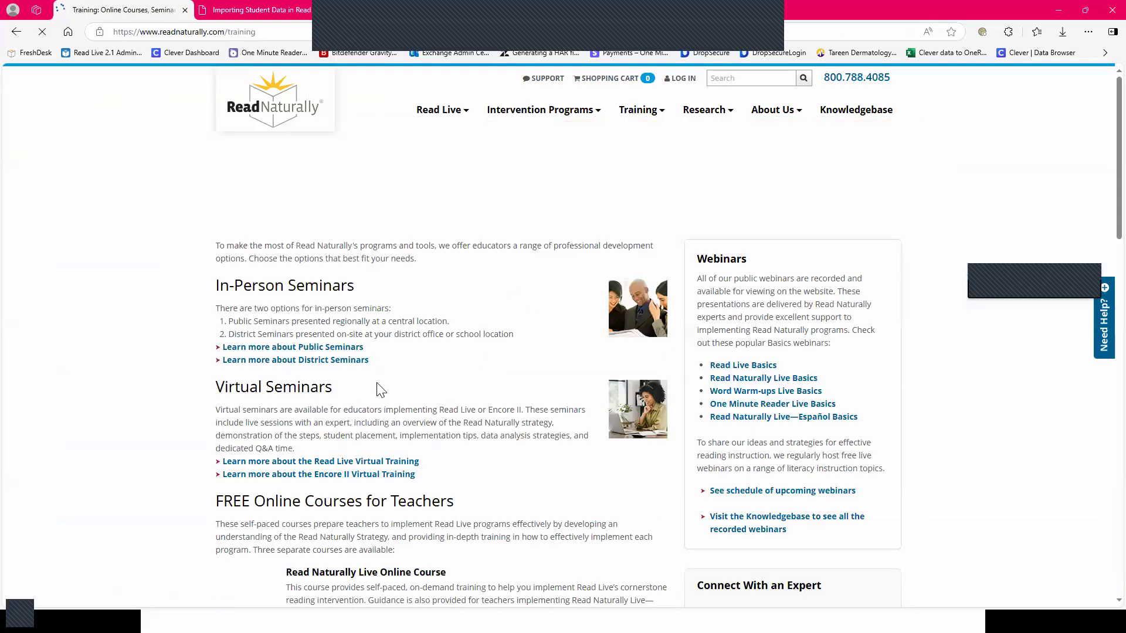
scroll(376, 389, down, 2)
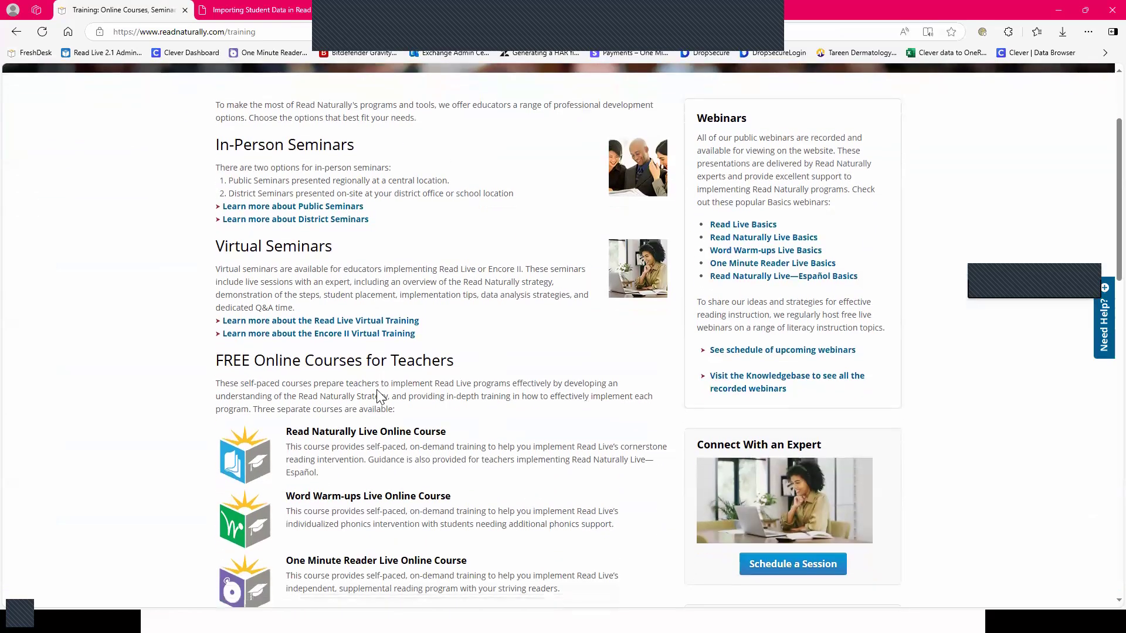
scroll(379, 393, down, 3)
scroll(371, 310, down, 6)
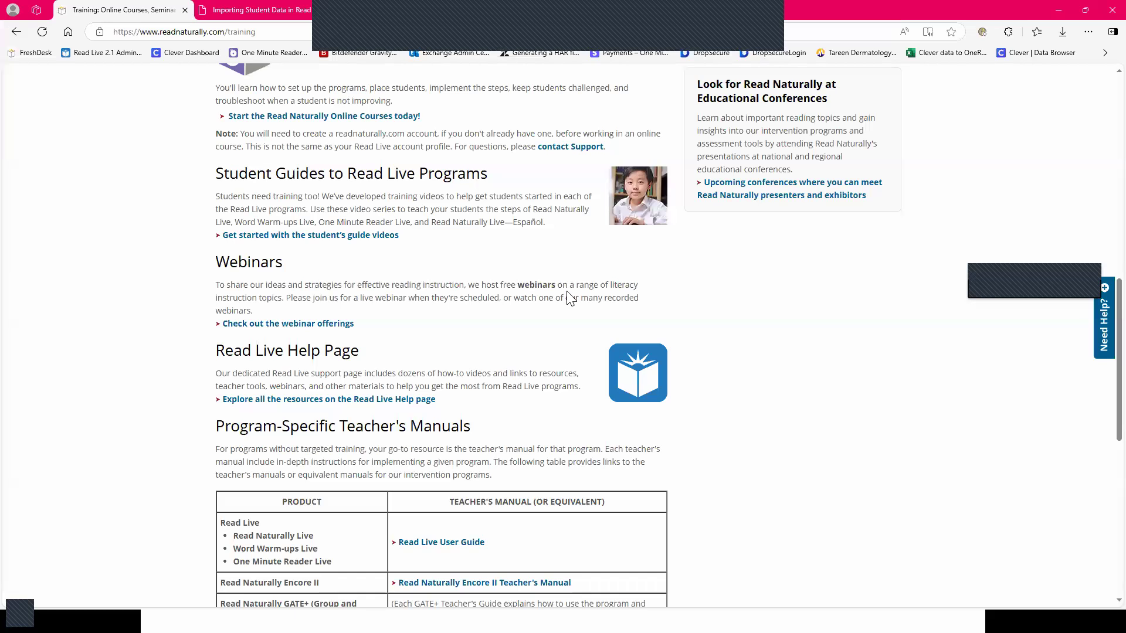
scroll(570, 286, down, 3)
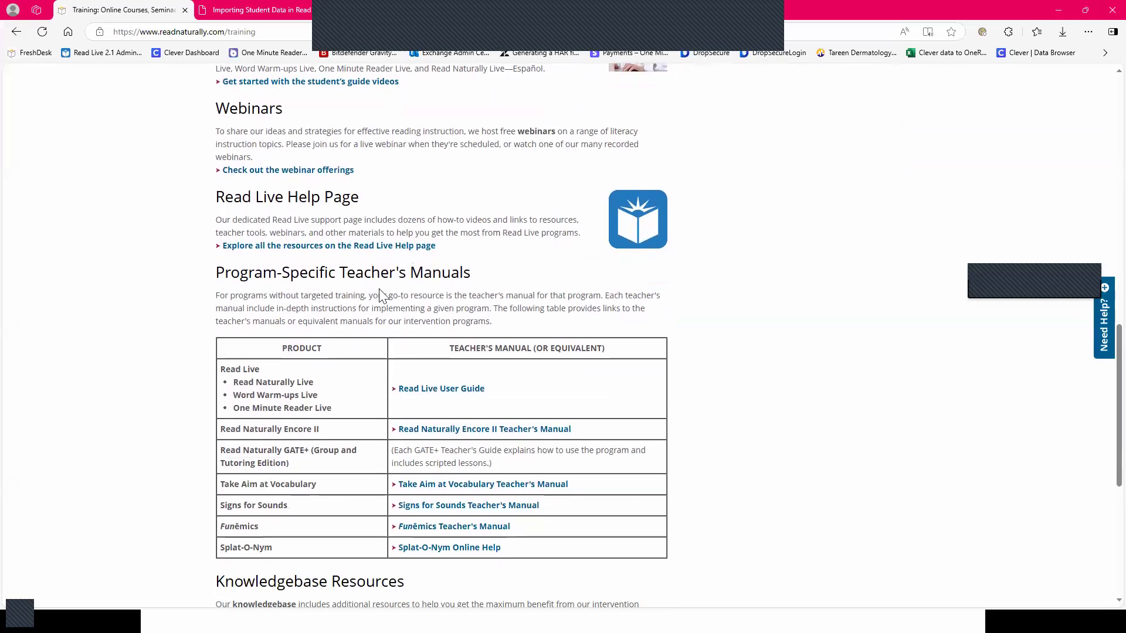
scroll(452, 299, down, 4)
scroll(453, 301, up, 4)
scroll(453, 300, up, 15)
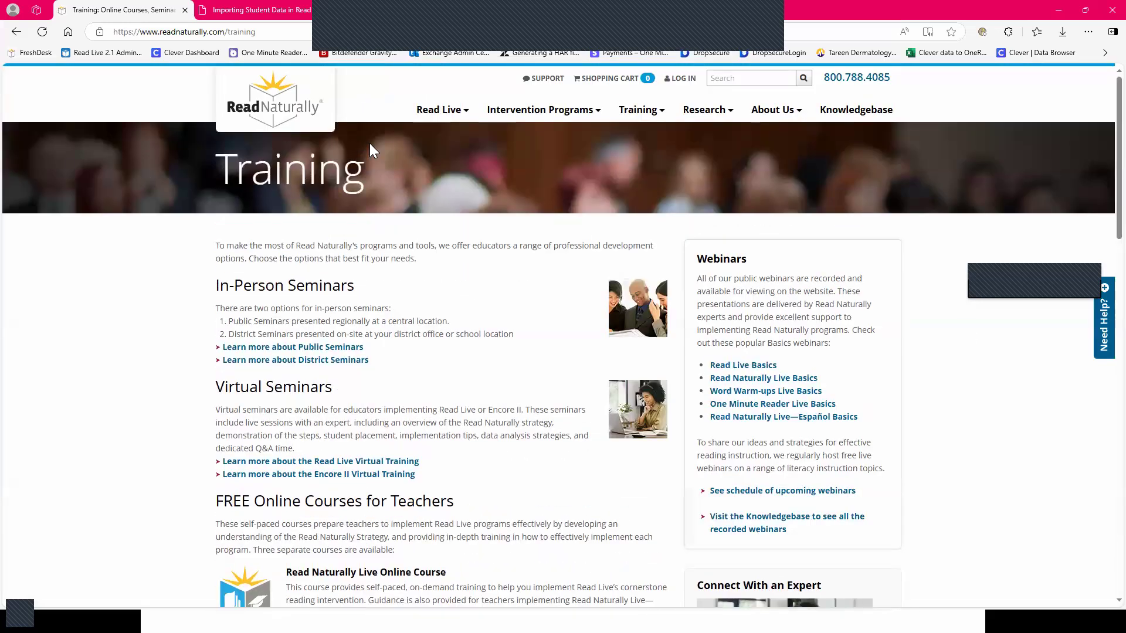
mouse_move(457, 122)
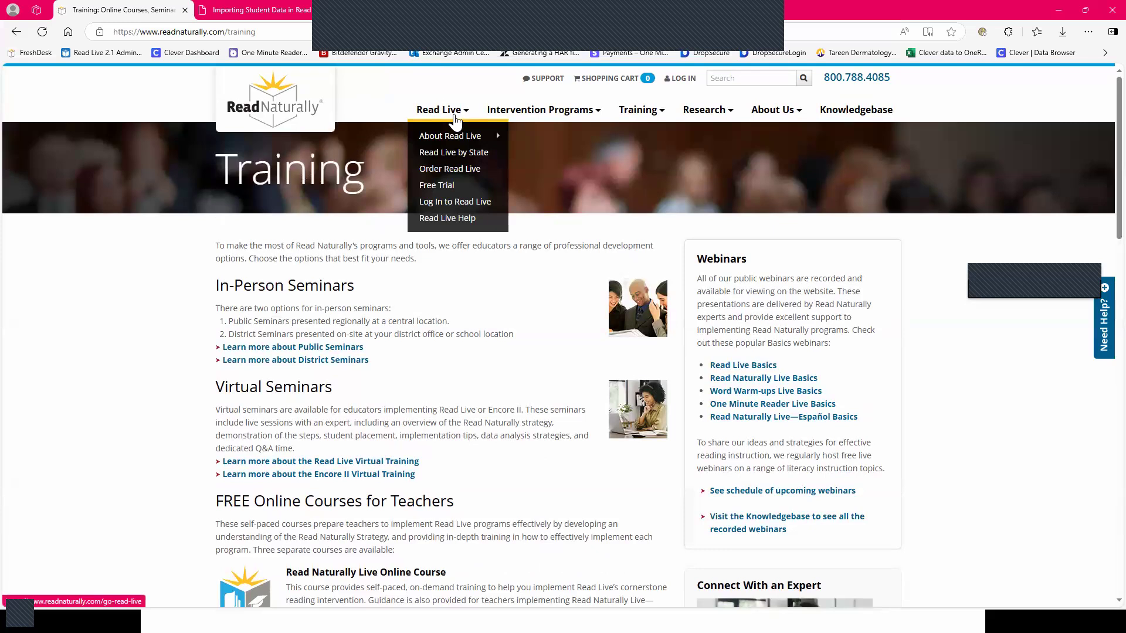
- Open Read Live Help, collapse the How to Add Schools and Reserve Licenses video, and scroll down
click(428, 219)
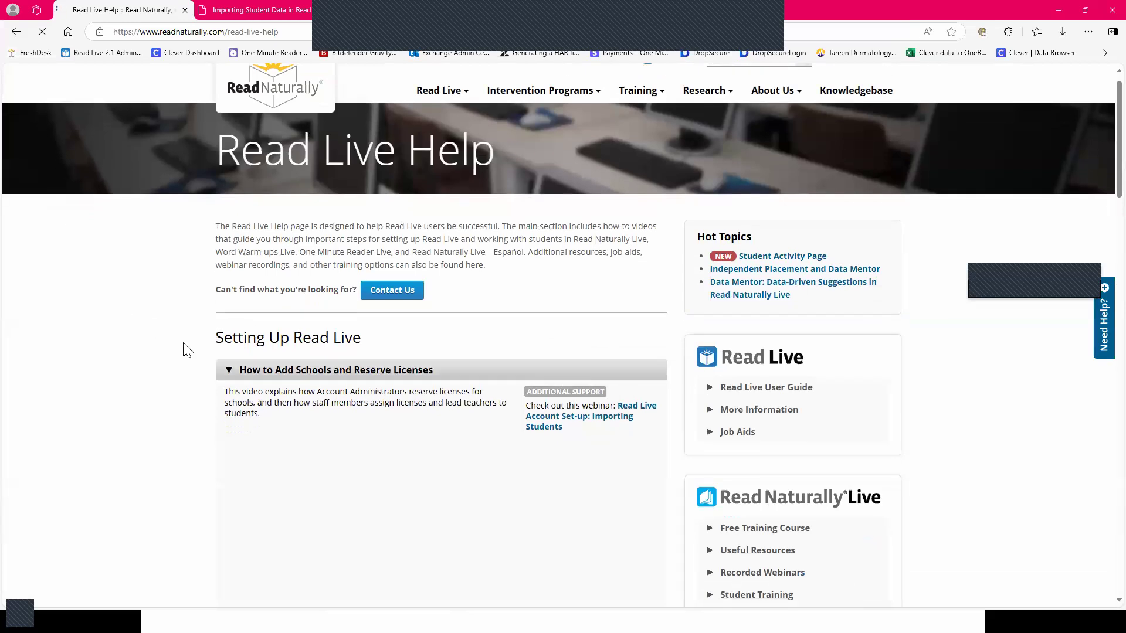
click(237, 374)
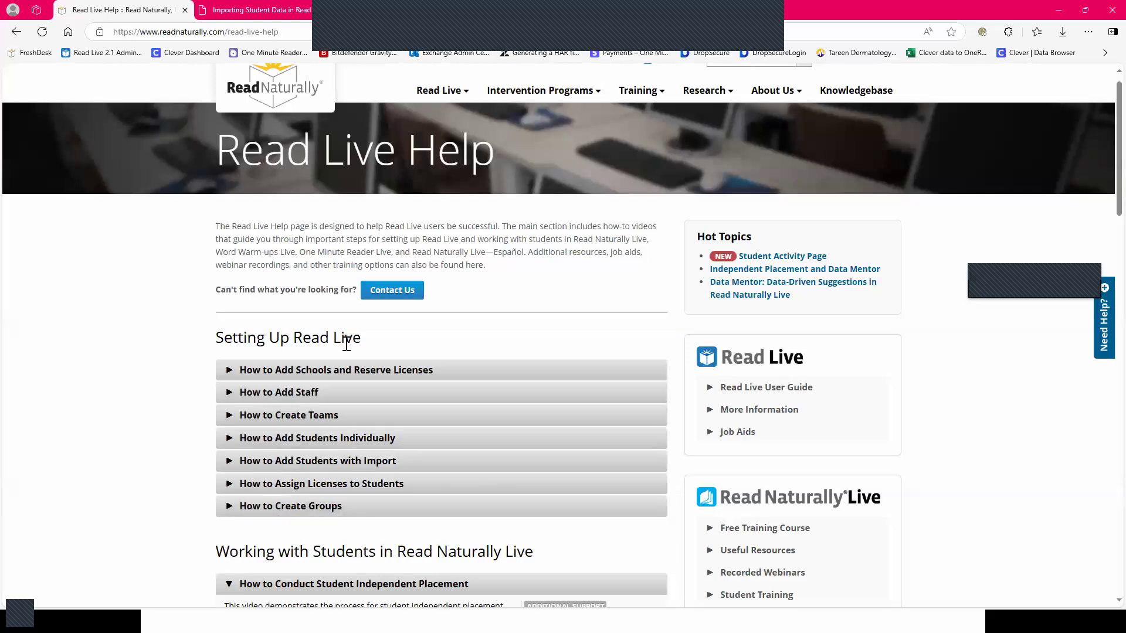
scroll(347, 344, down, 5)
scroll(346, 344, down, 4)
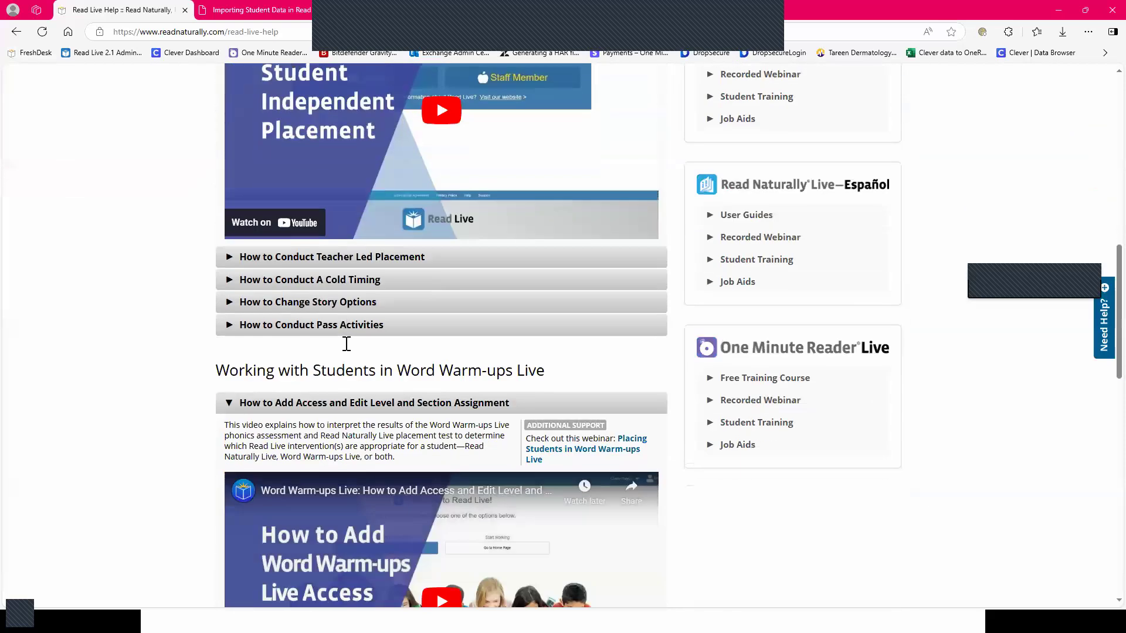